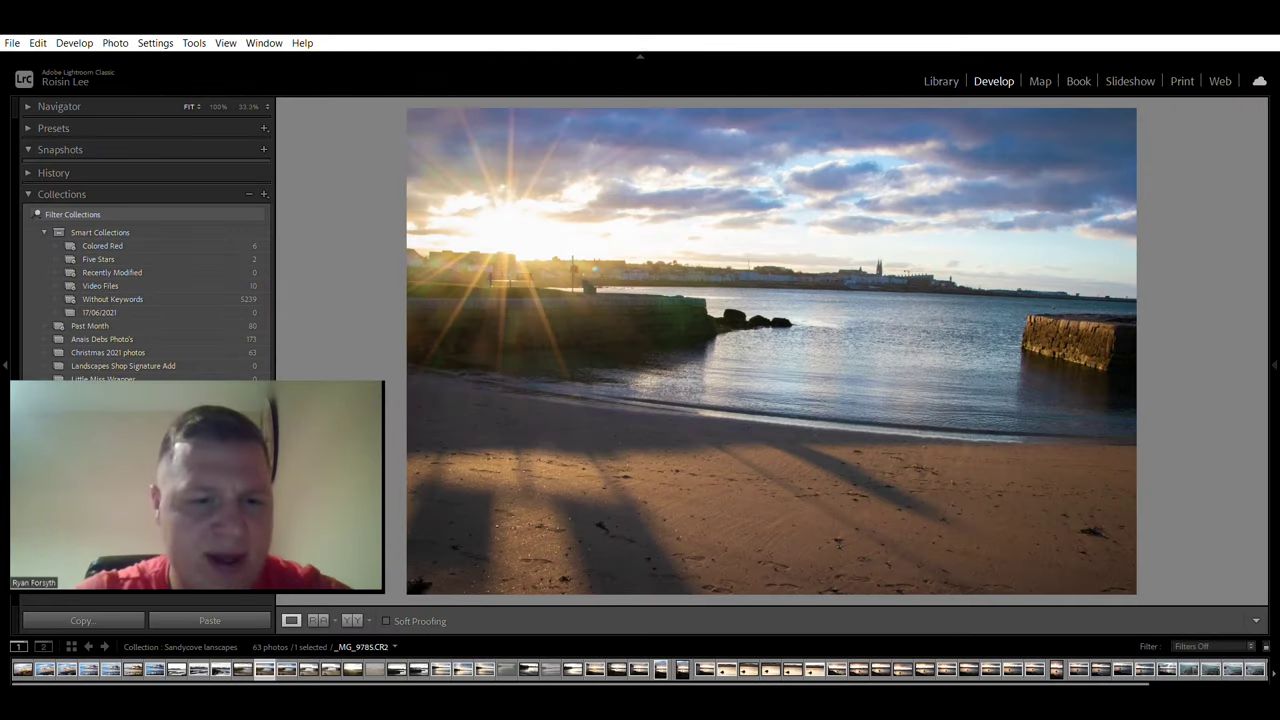
# Step: Filter the filmstrip to flagged photos and browse to the tower-and-rocks sunset, _MG_9793.CR2
pyautogui.click(24, 668)
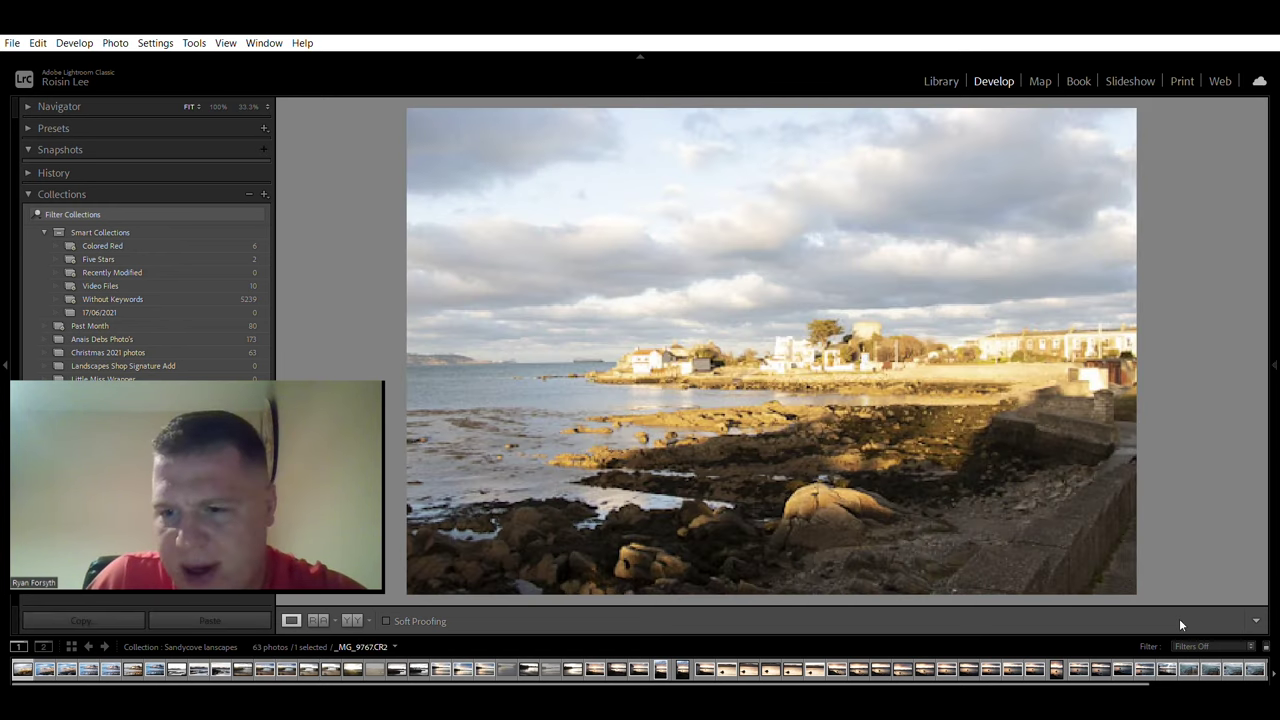
pyautogui.hotkey('ctrl', 'l')
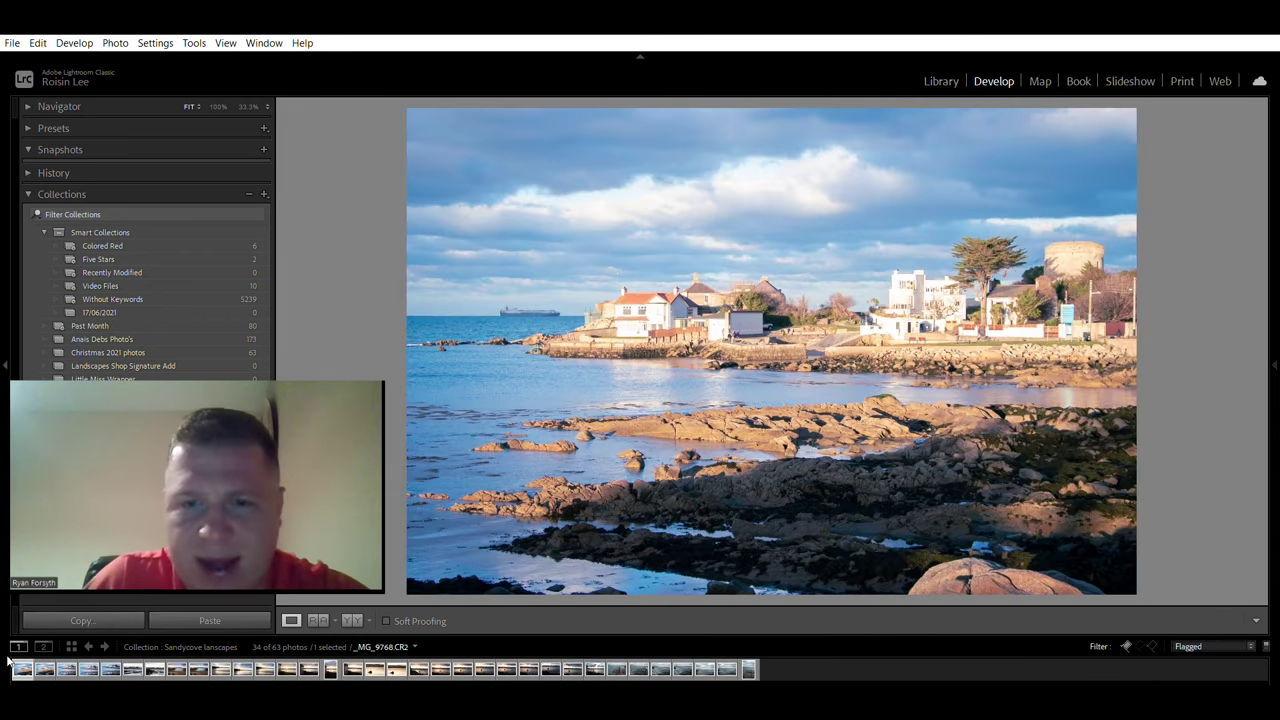
pyautogui.press('Right')
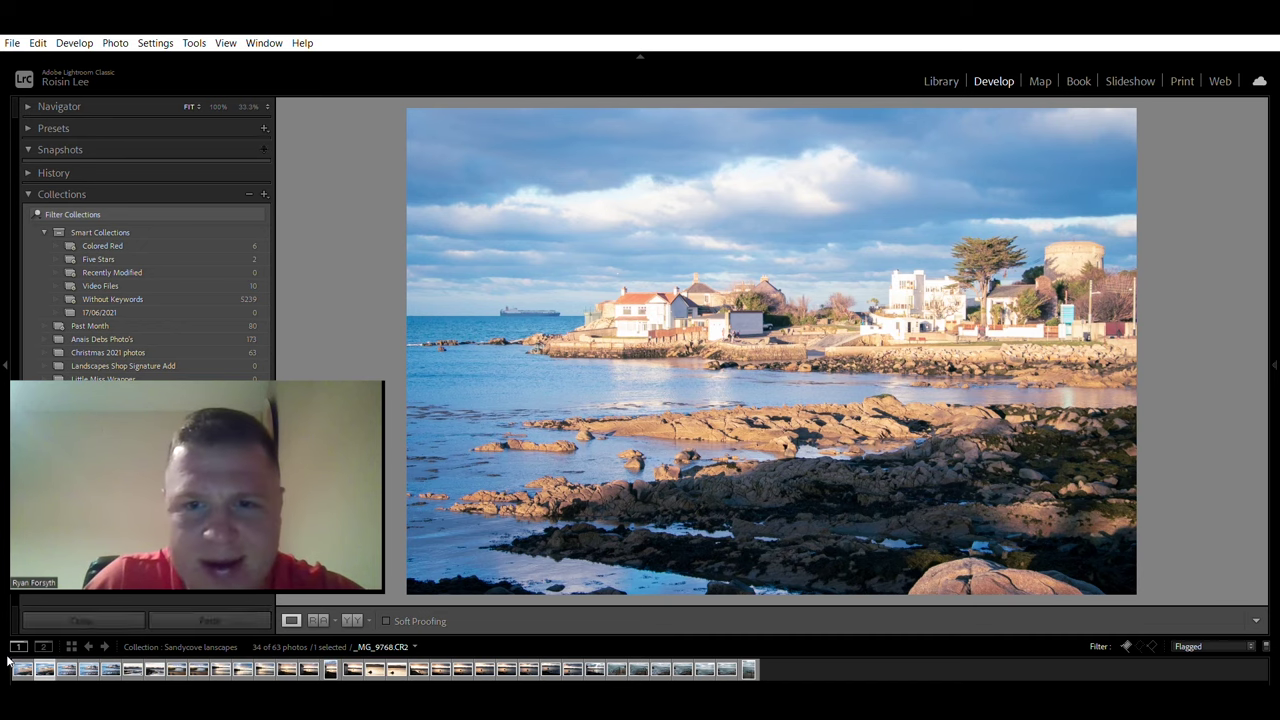
pyautogui.press('Right')
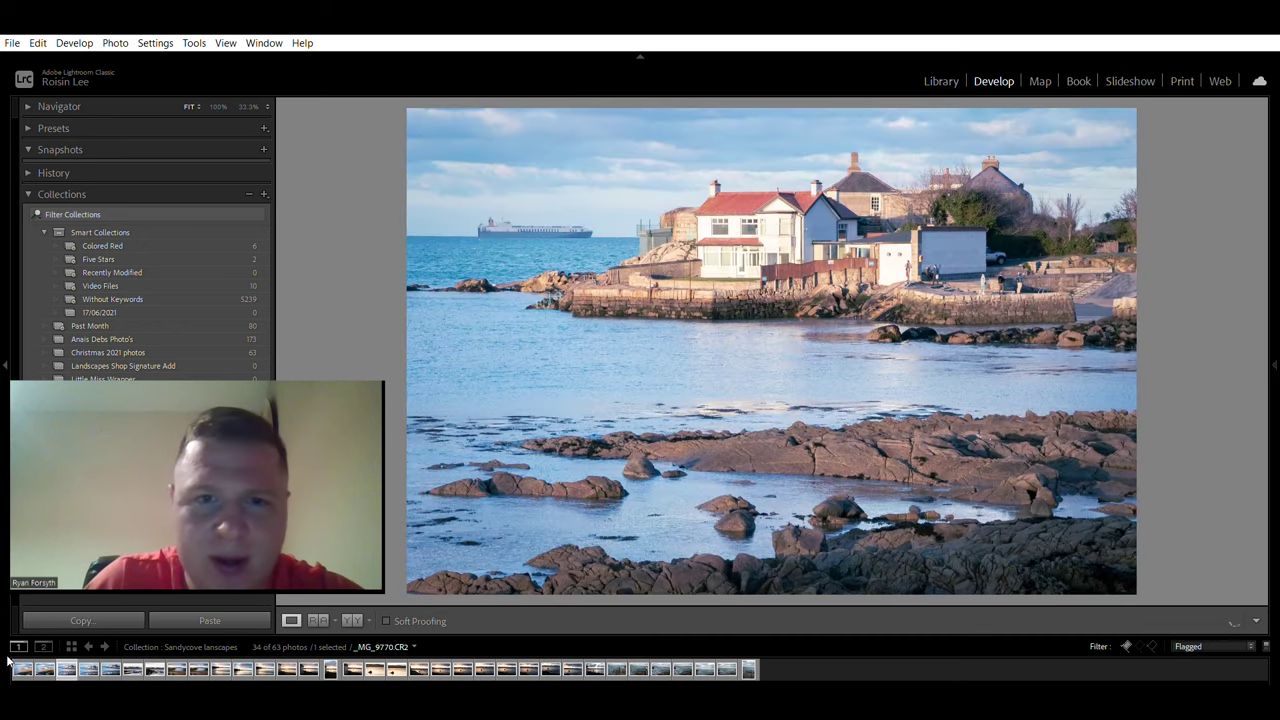
pyautogui.press('Right')
pyautogui.press('Right')
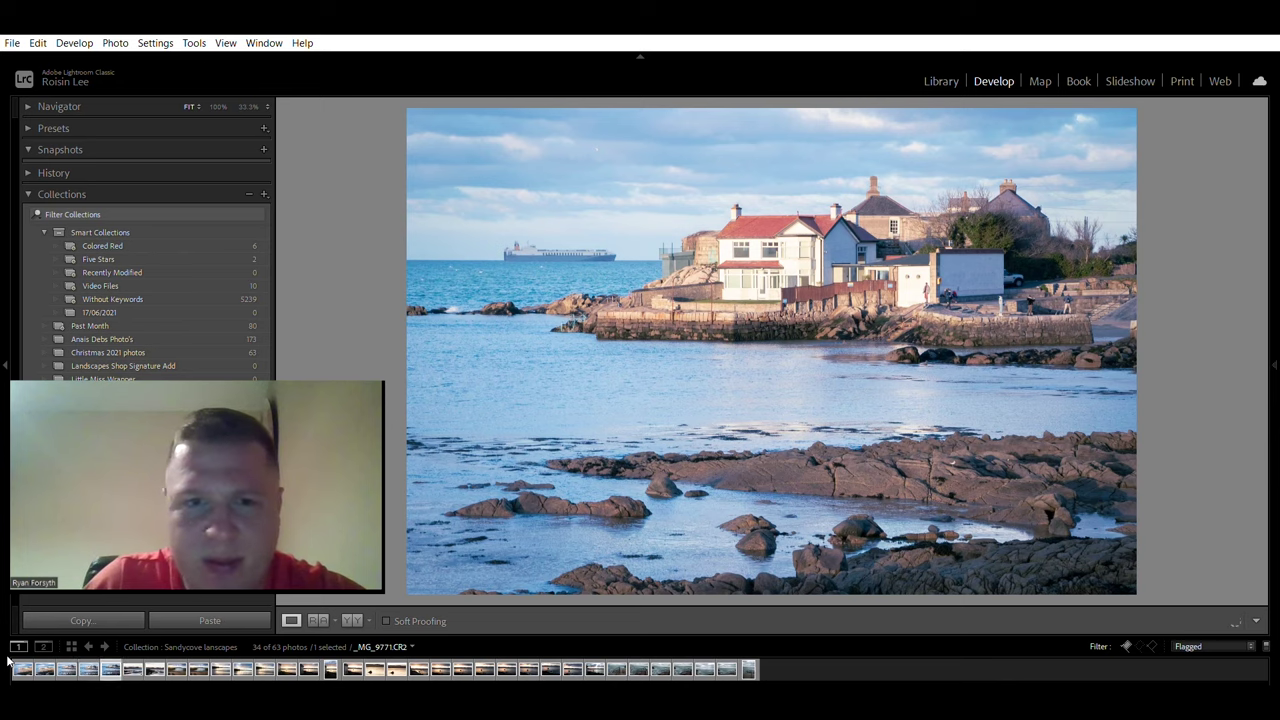
pyautogui.press('Right')
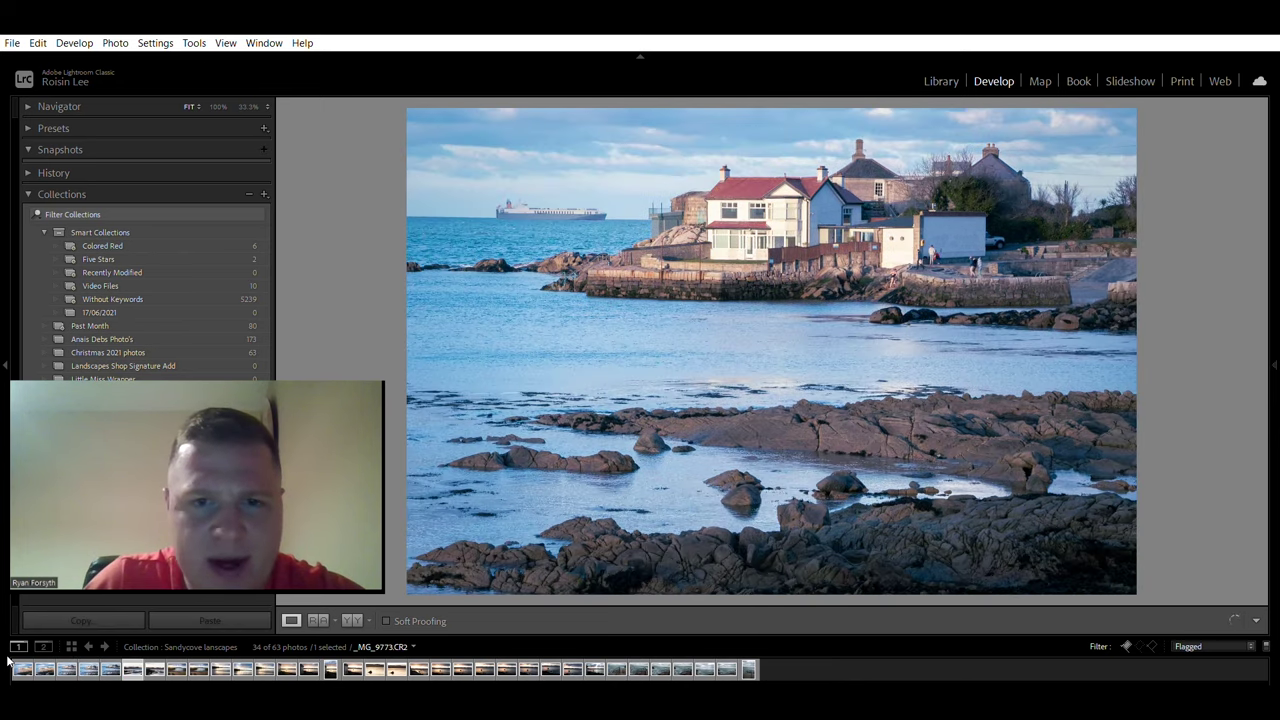
pyautogui.press('Right')
pyautogui.press('Right')
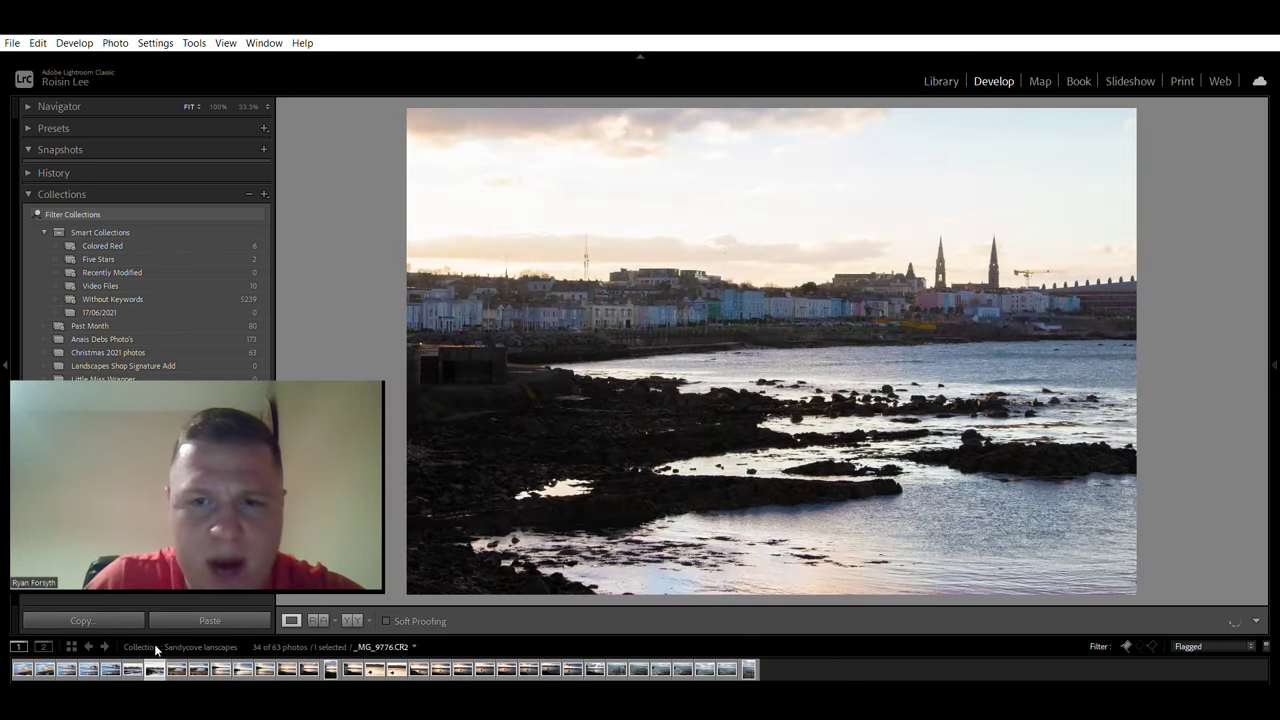
pyautogui.press('Right')
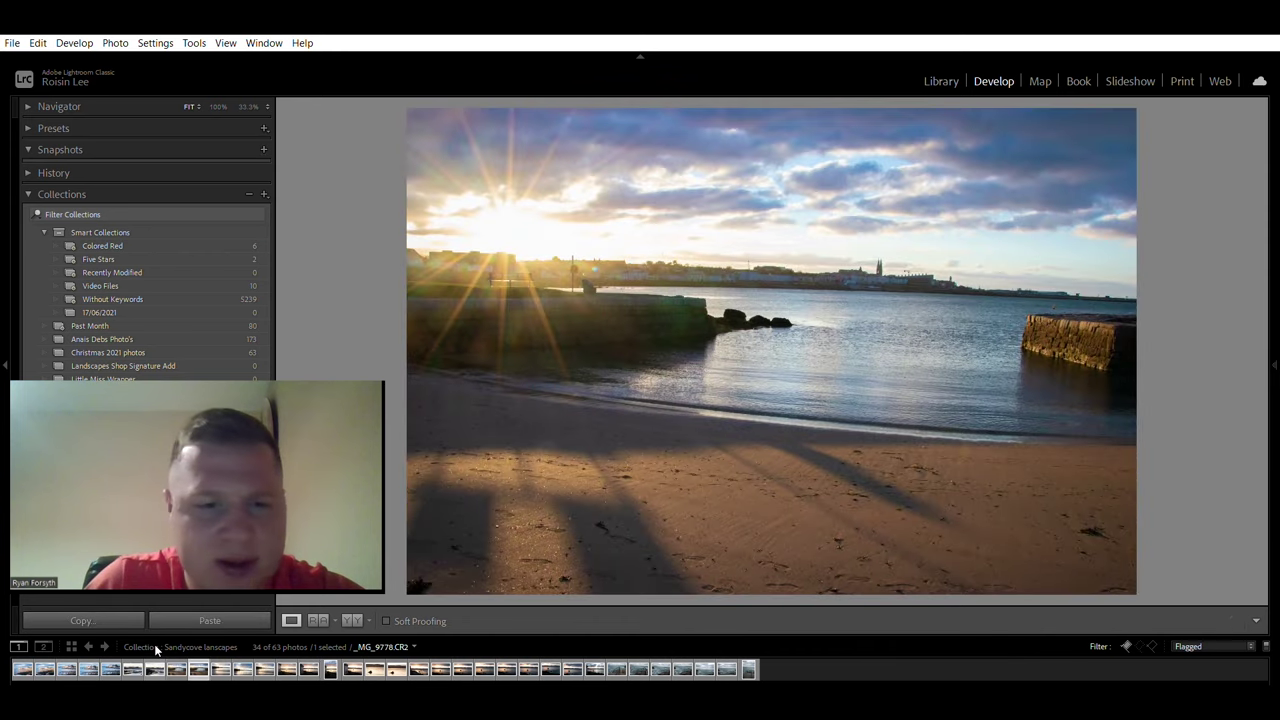
pyautogui.press('Right')
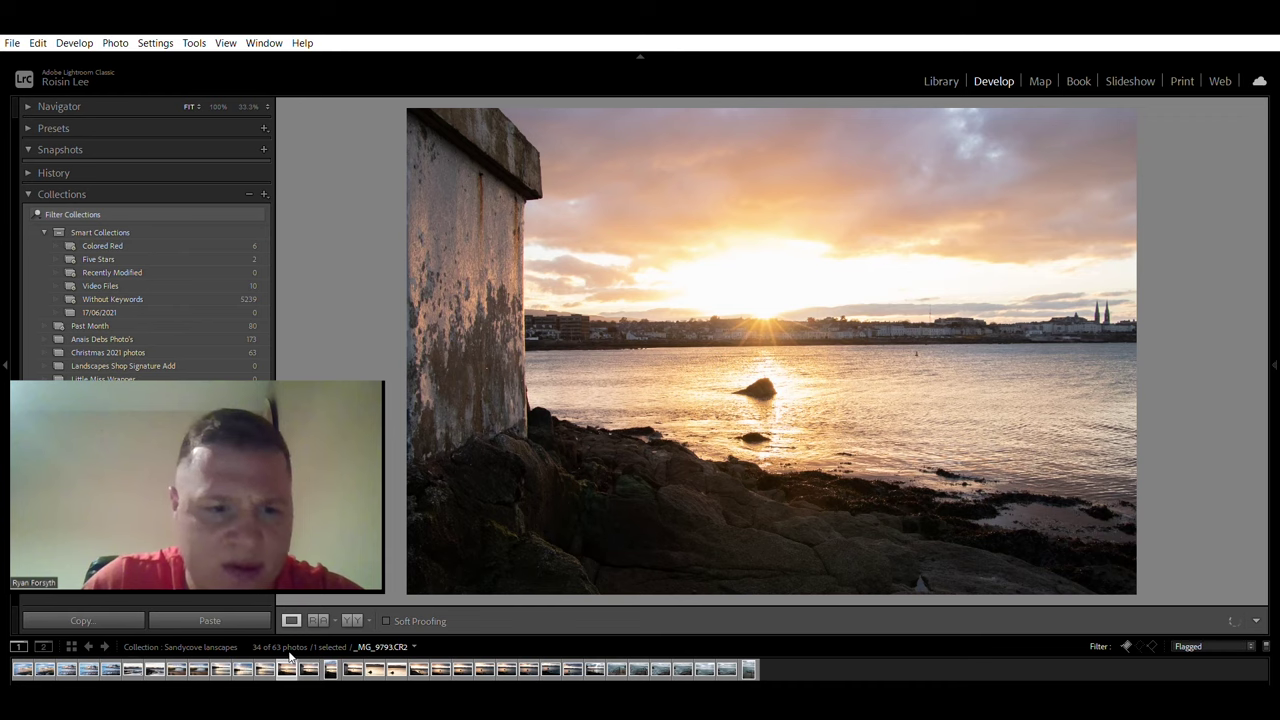
pyautogui.press('Left')
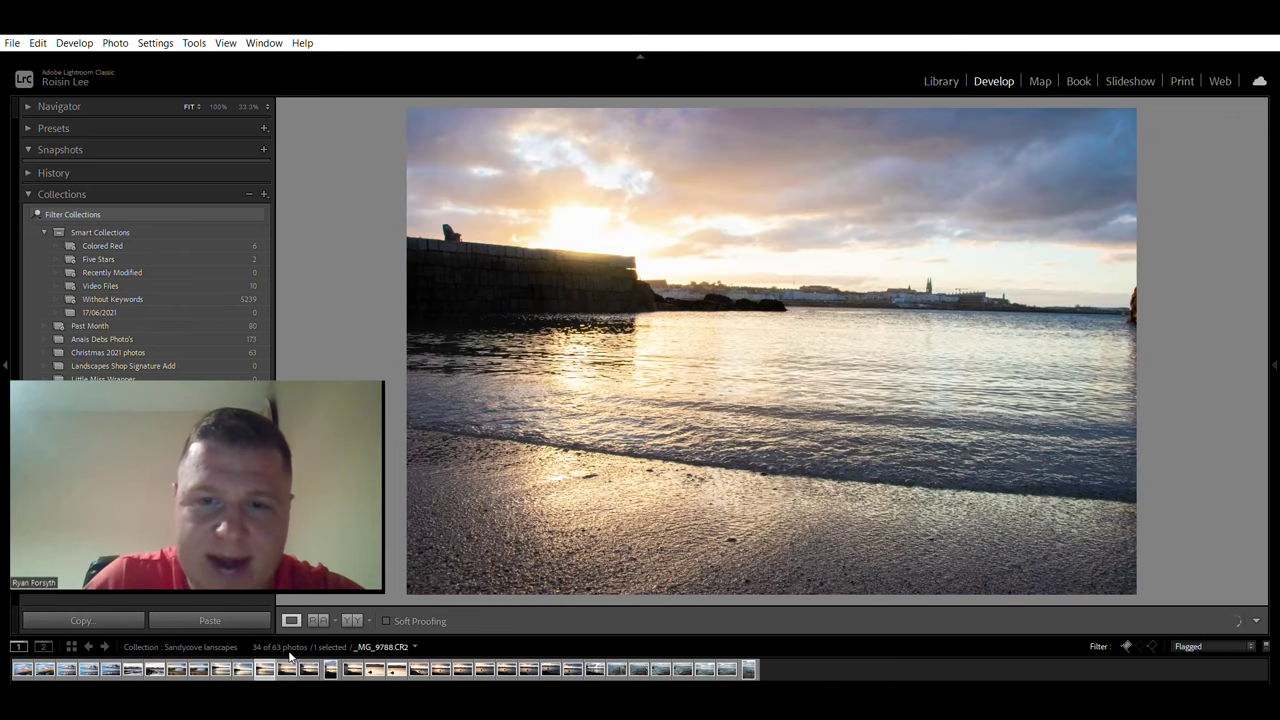
pyautogui.press('Right')
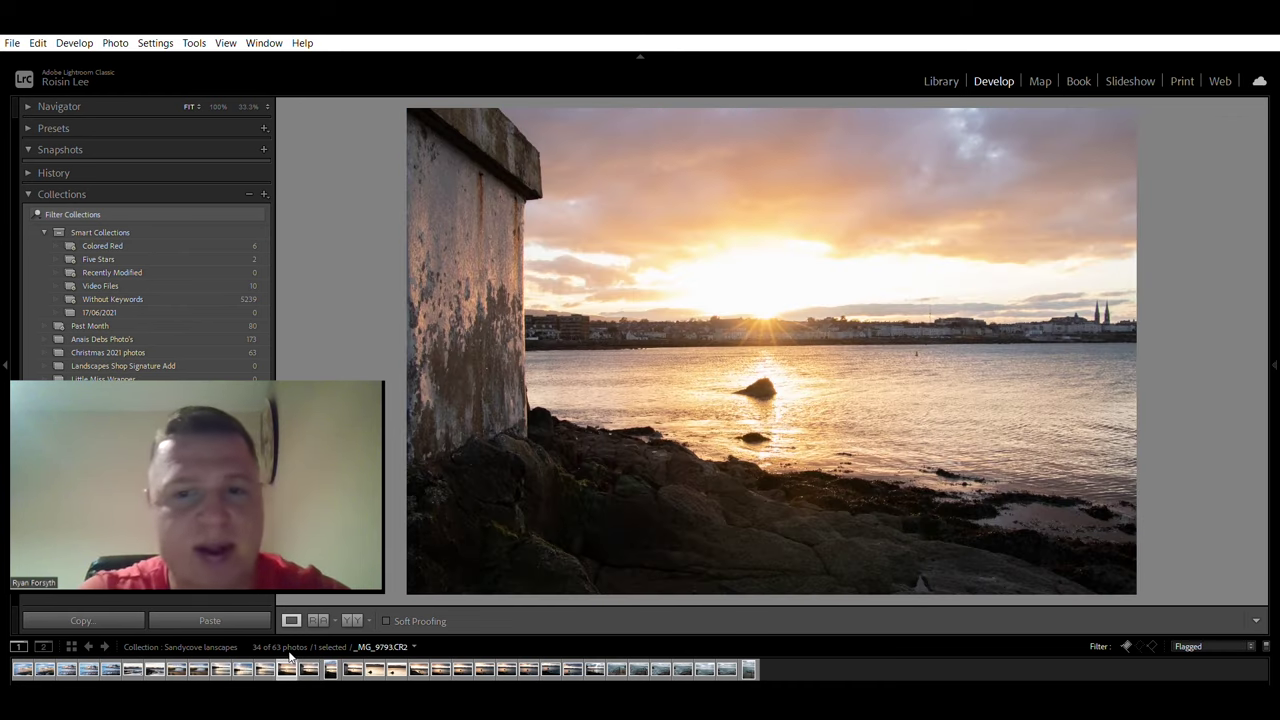
# Step: Test raising Highlights, then zoom in to inspect the sky and wall detail
pyautogui.moveTo(1278, 282)
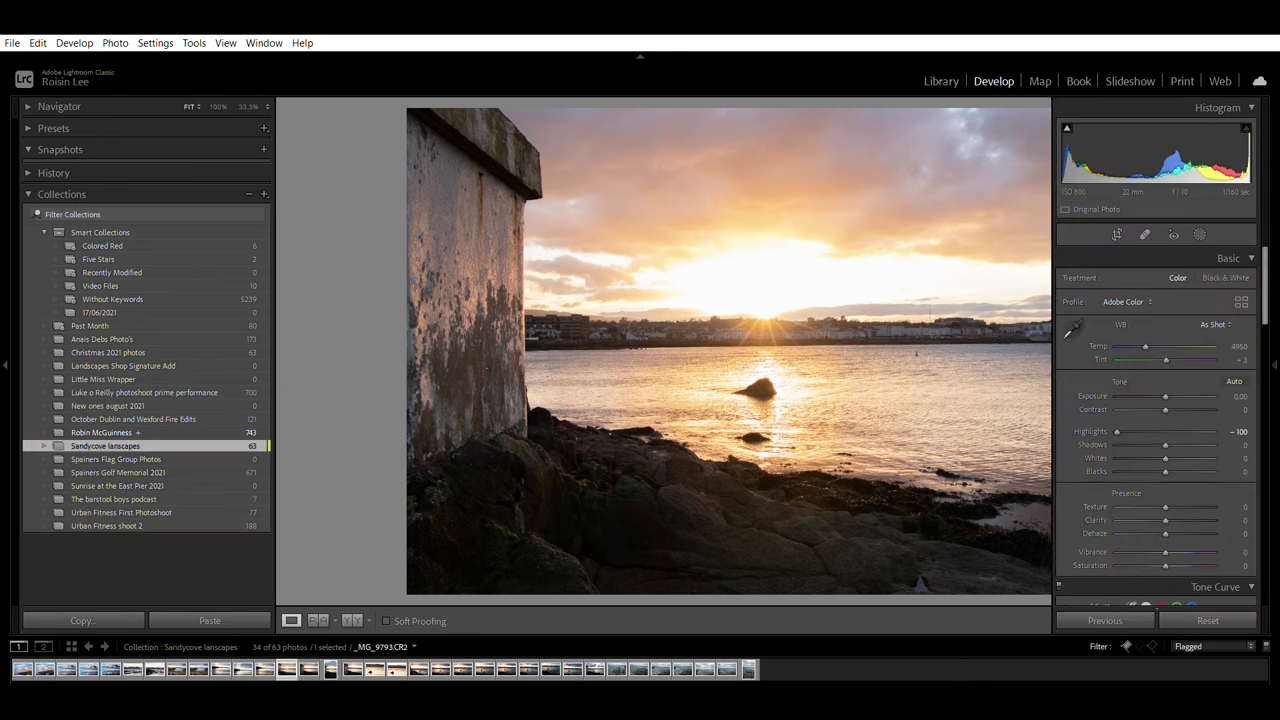
pyautogui.moveTo(1104, 415); pyautogui.dragTo(1166, 417)
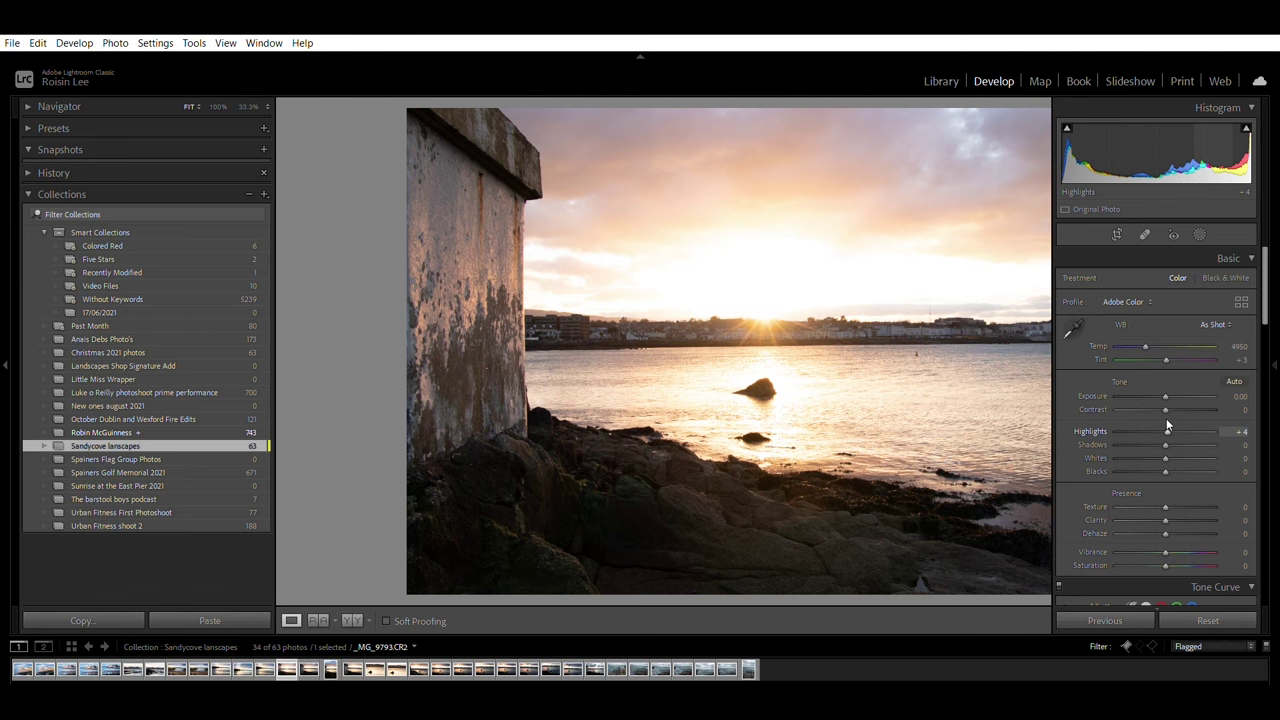
pyautogui.click(662, 275)
pyautogui.press('F8')
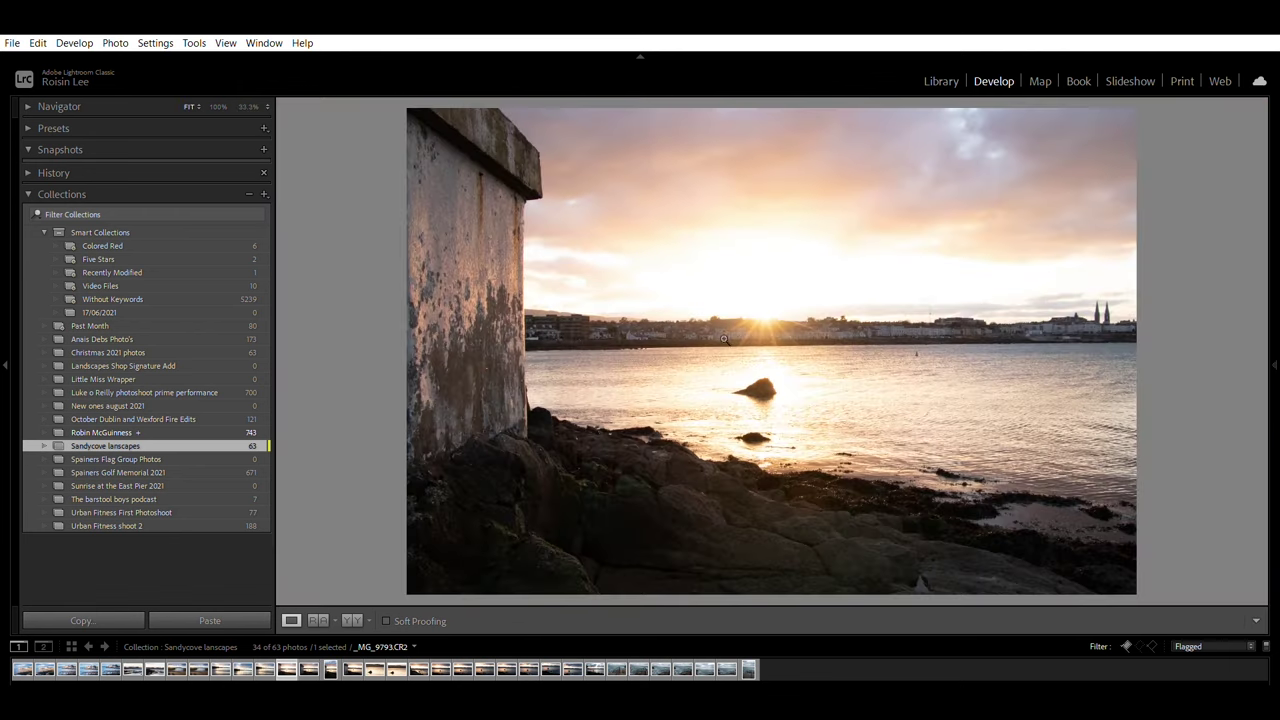
pyautogui.click(1022, 362)
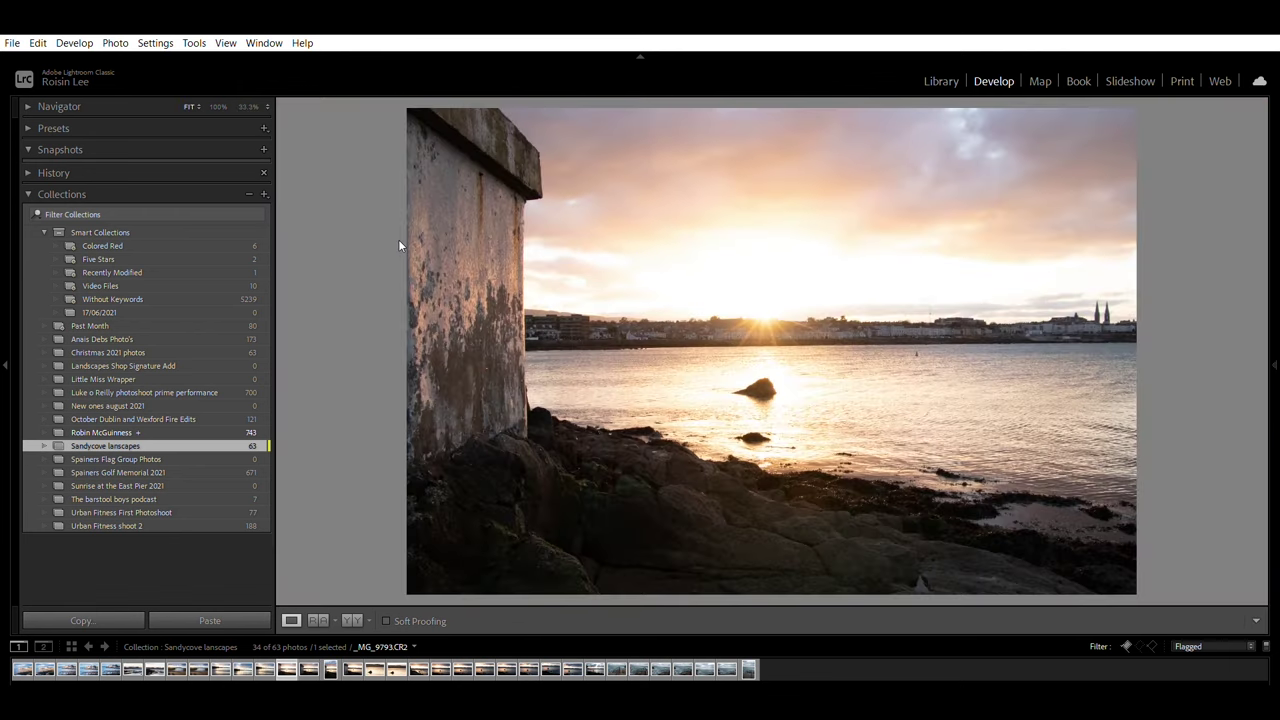
pyautogui.click(477, 240)
pyautogui.click(490, 373)
# Step: Pull Highlights down to -90 and recheck the sky detail up close
pyautogui.moveTo(1274, 366)
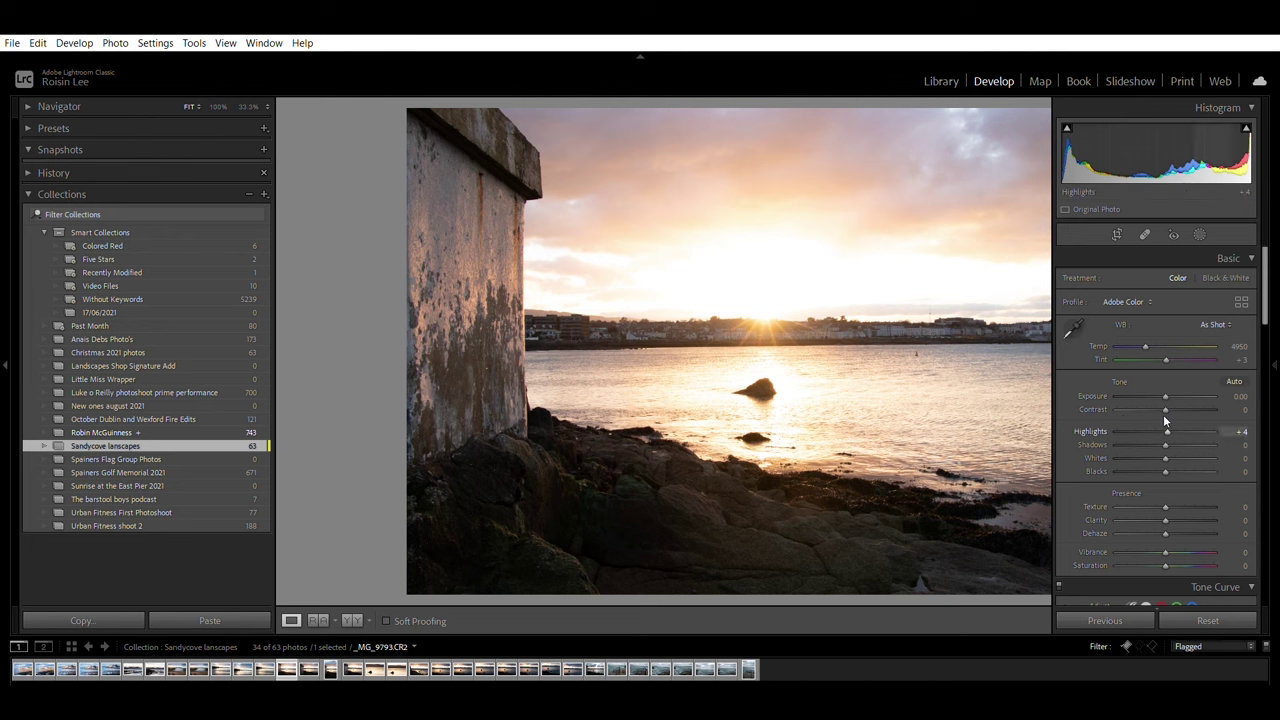
pyautogui.moveTo(1166, 415); pyautogui.dragTo(1120, 486)
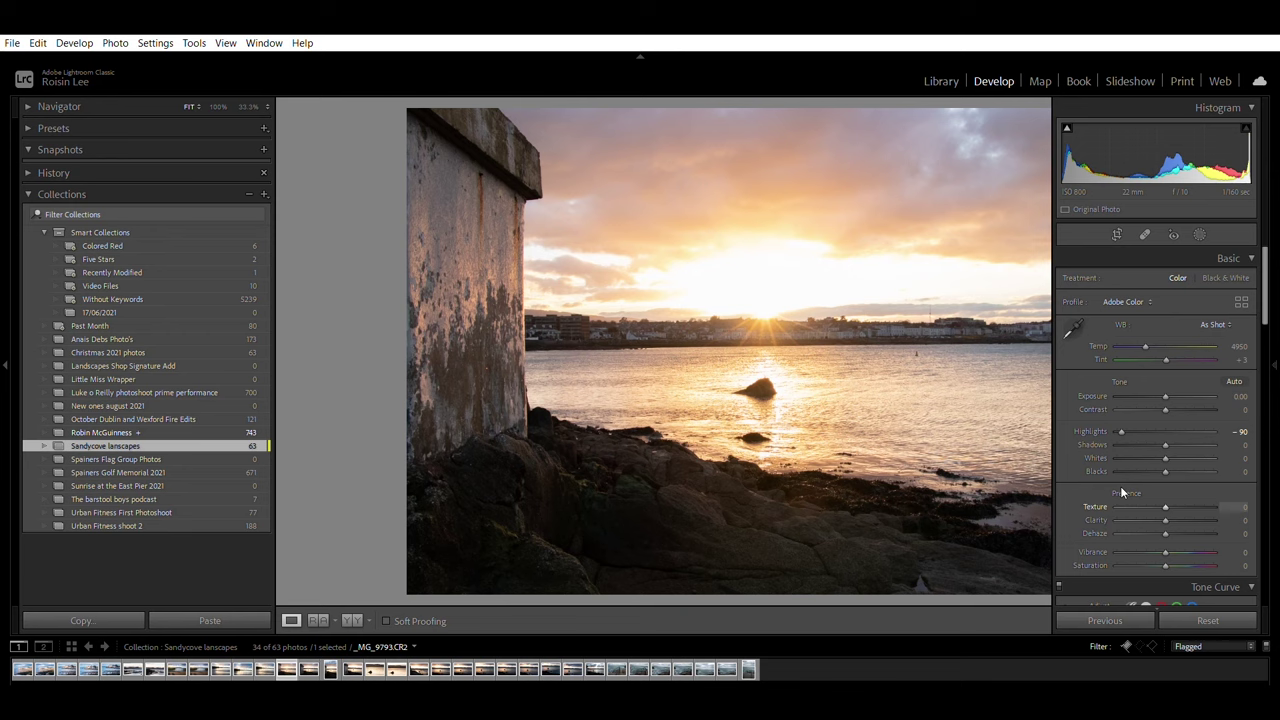
pyautogui.press('F8')
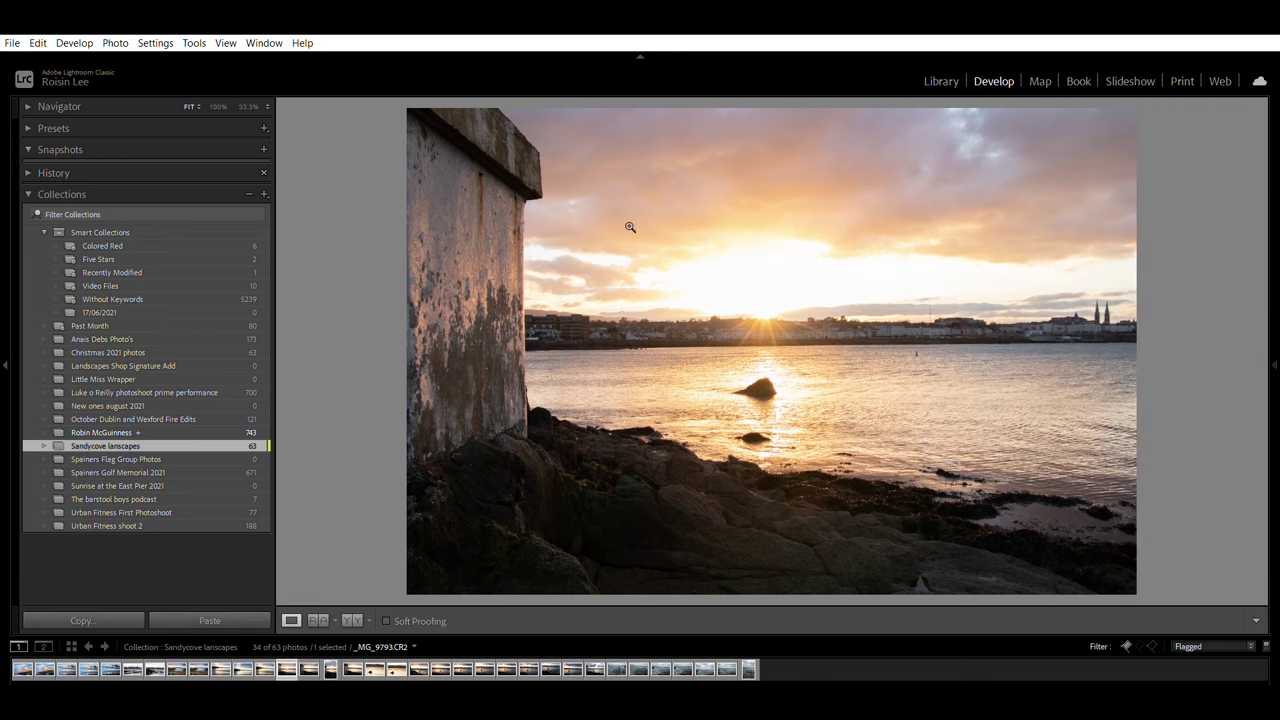
pyautogui.click(963, 349)
pyautogui.click(800, 278)
pyautogui.moveTo(1274, 365)
pyautogui.moveTo(1274, 340)
pyautogui.scroll(-3, 1163, 422)
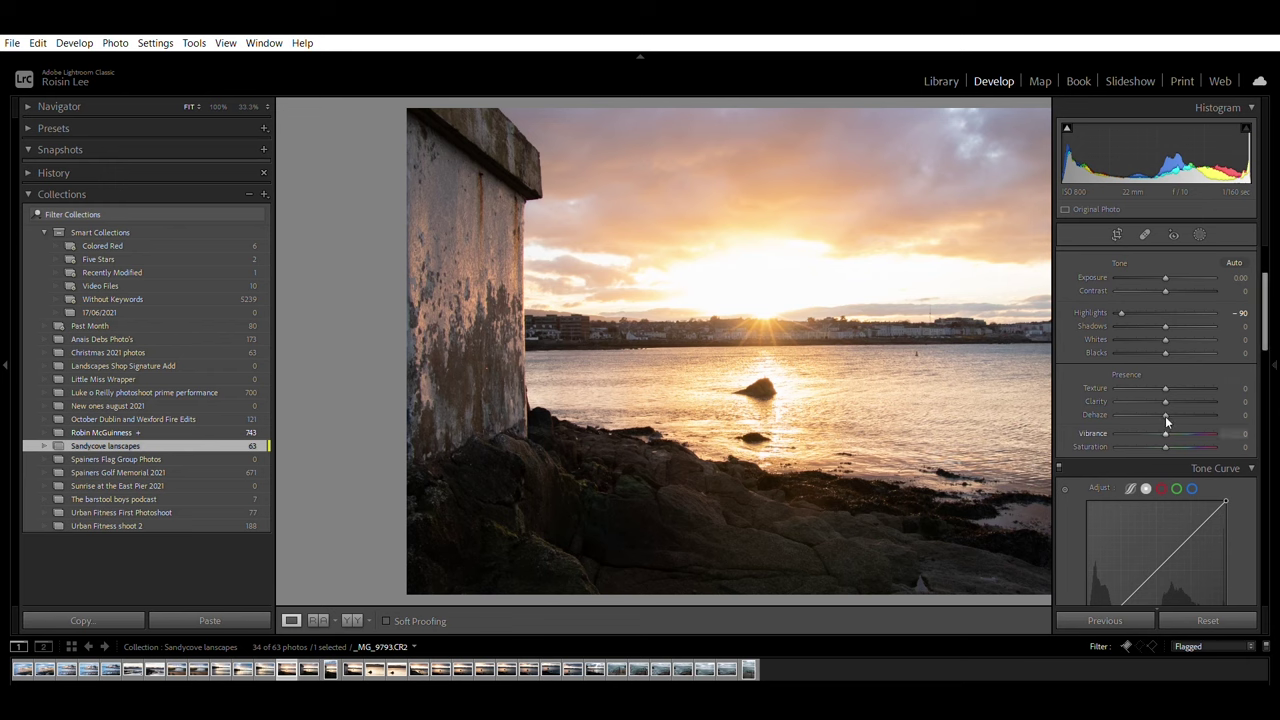
# Step: Boost Vibrance to +37 to enrich the sunset sky and water colours
pyautogui.moveTo(1166, 418); pyautogui.dragTo(1184, 448)
pyautogui.scroll(1, 1267, 312)
pyautogui.scroll(2, 1267, 312)
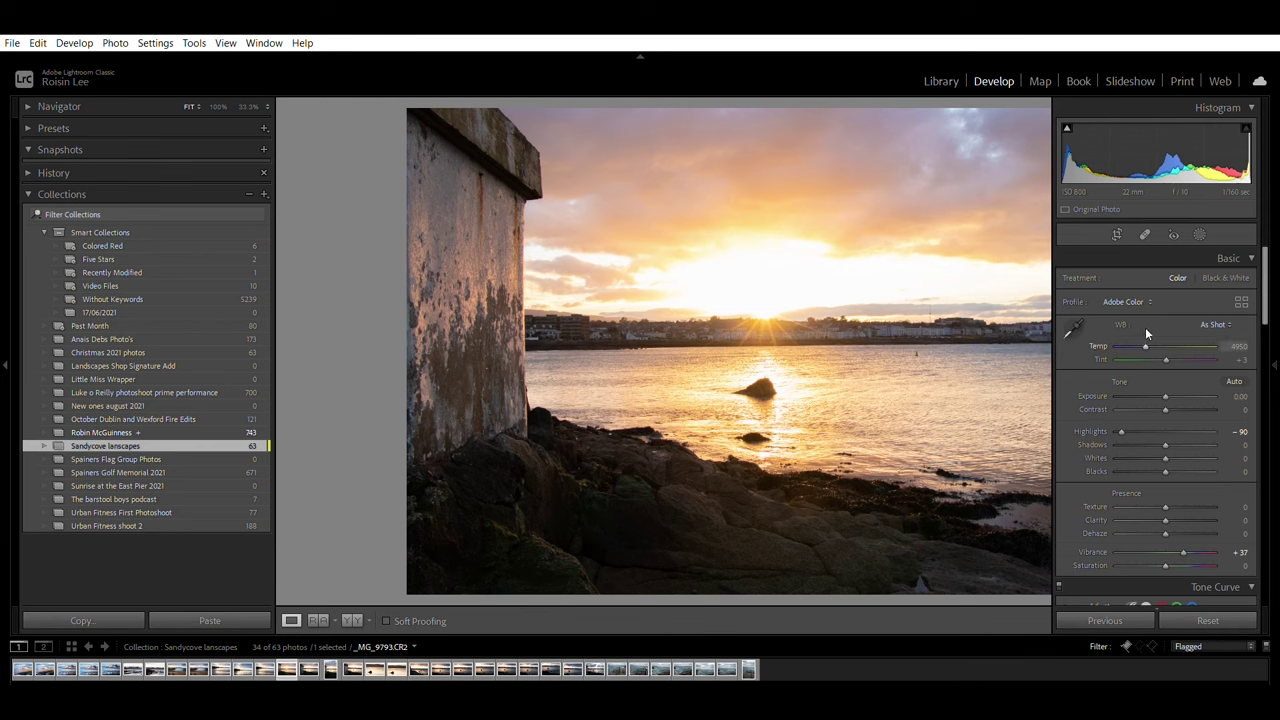
# Step: Cool the white balance Temp to 3986 K and check the cooler tones zoomed in
pyautogui.moveTo(1145, 329); pyautogui.dragTo(1136, 347)
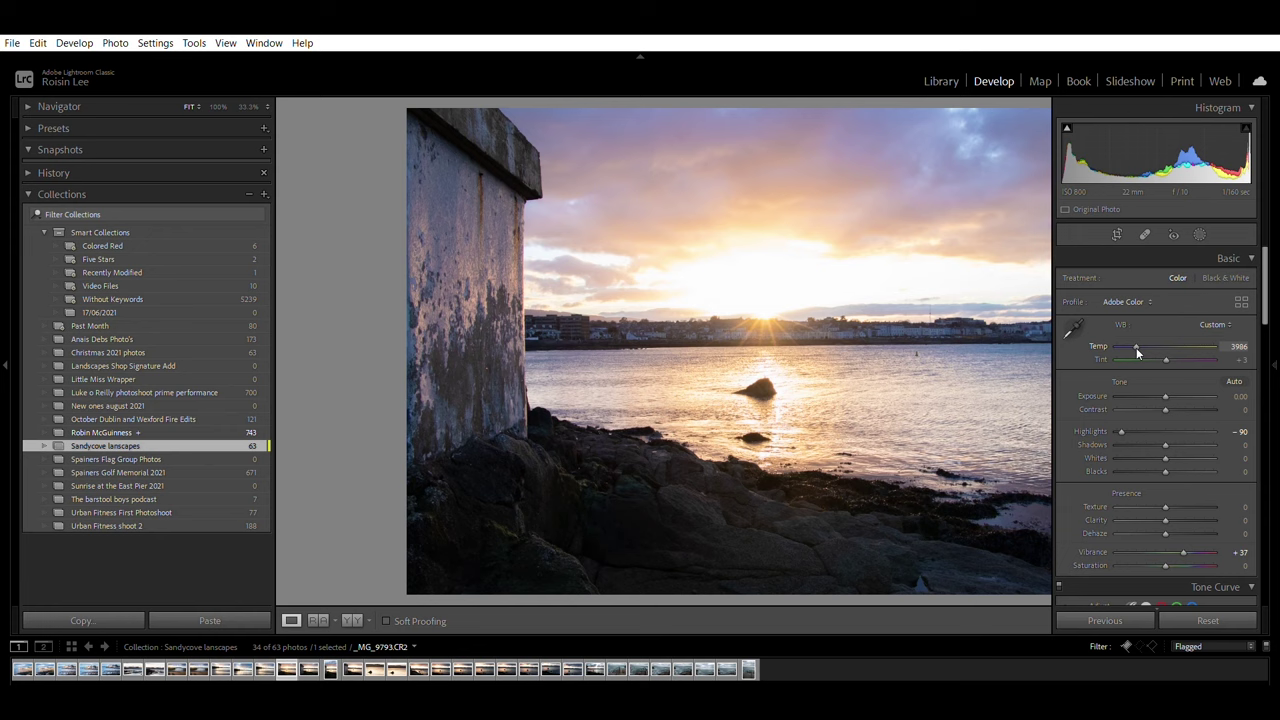
pyautogui.press('F8')
pyautogui.click(661, 334)
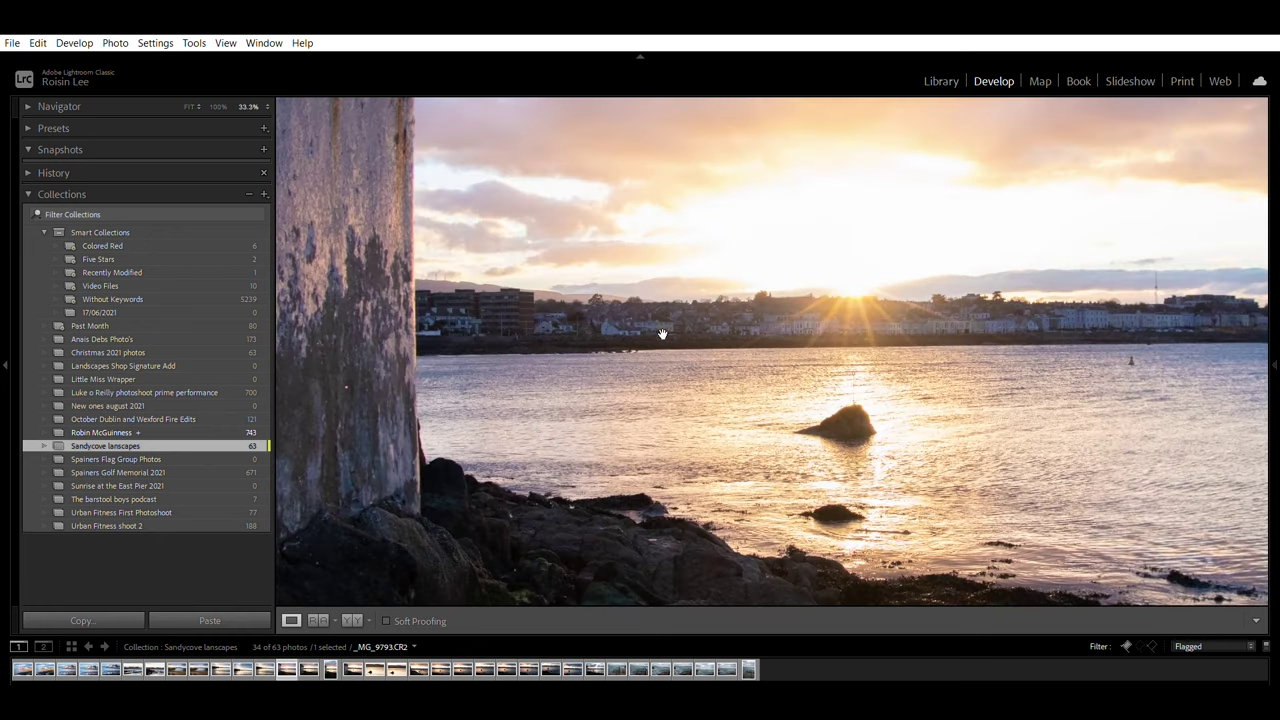
pyautogui.click(661, 334)
# Step: Shift Tint toward magenta to +3 for a purple cast in the sky
pyautogui.moveTo(1277, 287)
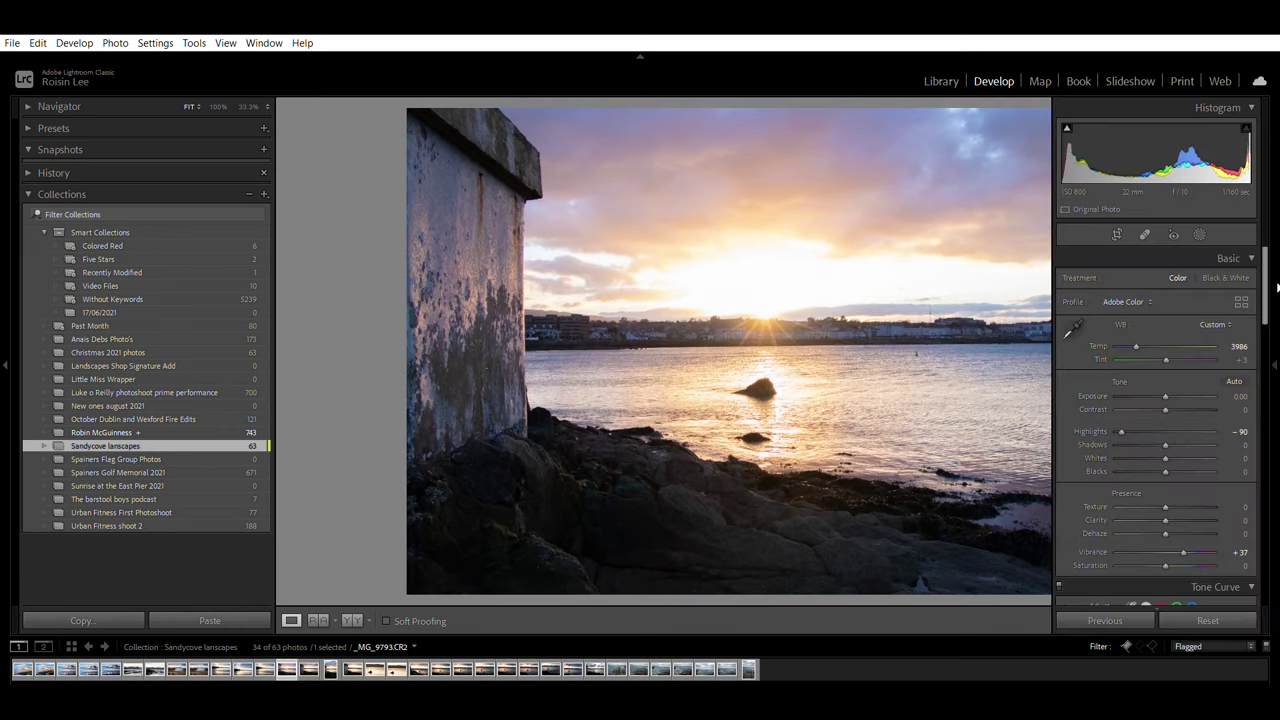
pyautogui.scroll(-1, 1268, 301)
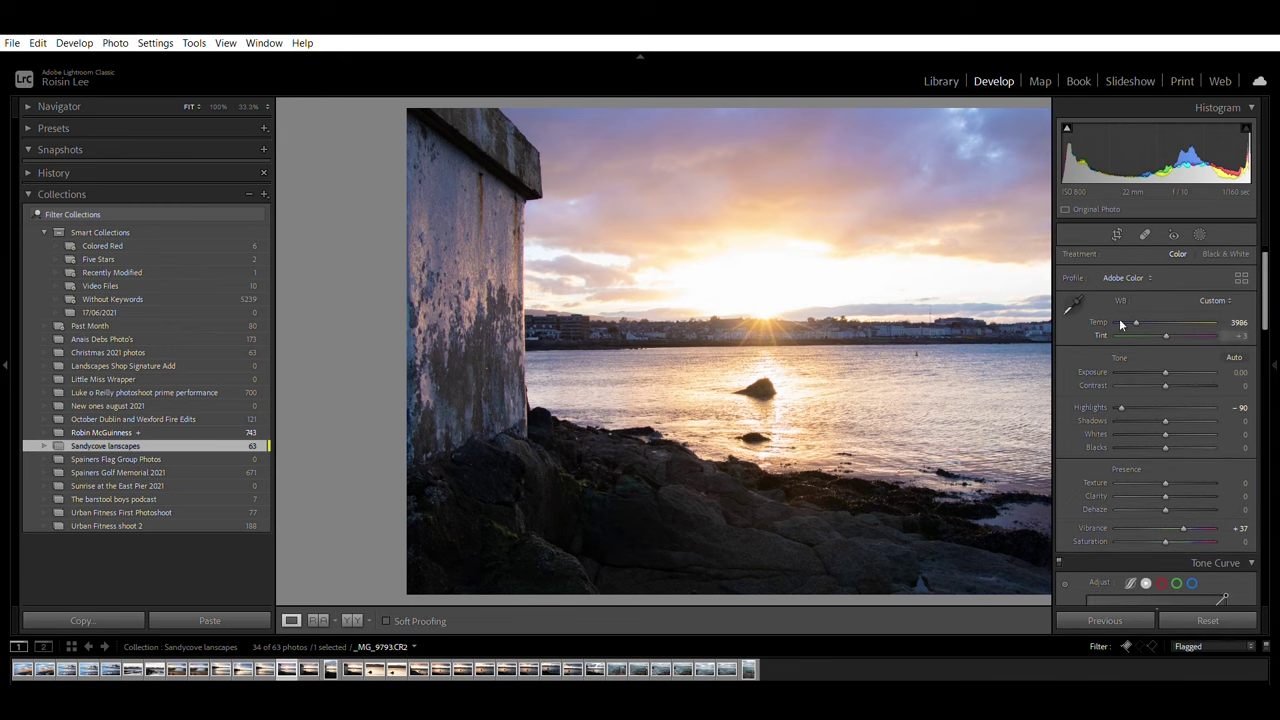
pyautogui.moveTo(1165, 335)
pyautogui.mouseDown()
pyautogui.moveTo(1175, 331)
pyautogui.moveTo(1162, 338)
pyautogui.mouseUp()
pyautogui.moveTo(1267, 306); pyautogui.dragTo(1267, 350)
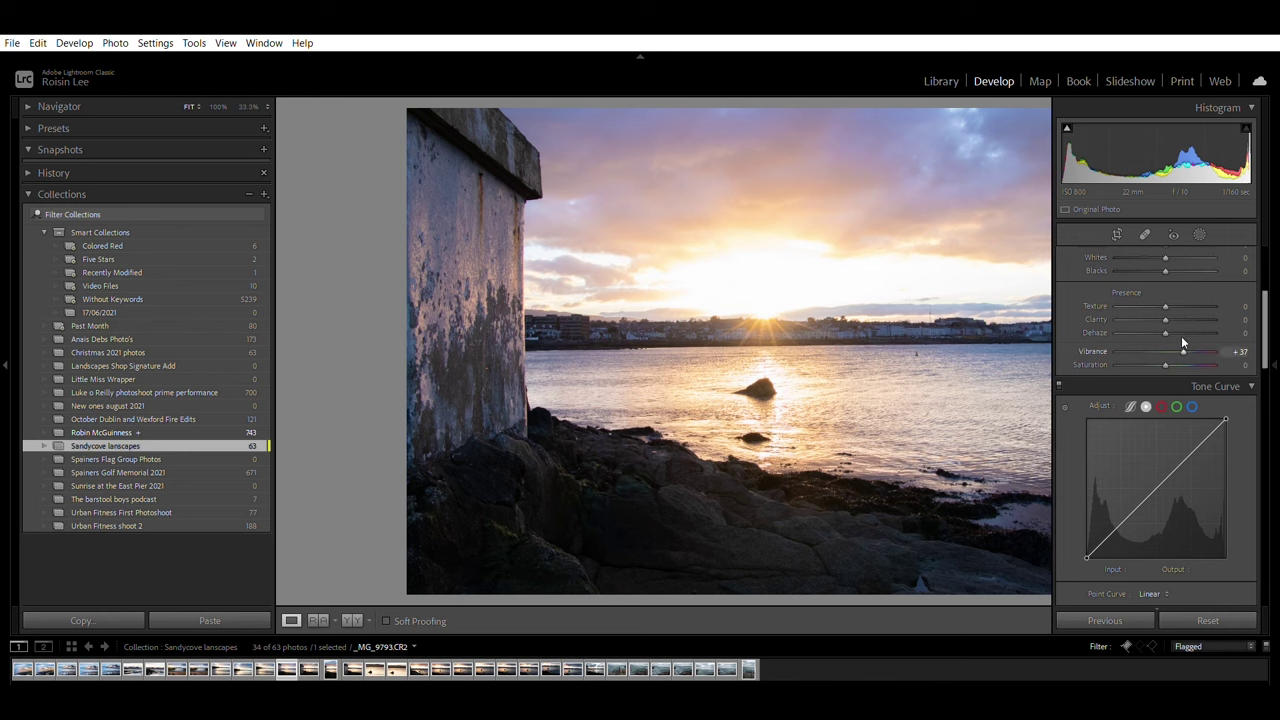
# Step: Reset Vibrance to 0, then try raising Saturation and reset it back to 0
pyautogui.click(1238, 344)
pyautogui.write('0')
pyautogui.press('Return')
pyautogui.moveTo(1166, 349); pyautogui.dragTo(1192, 363)
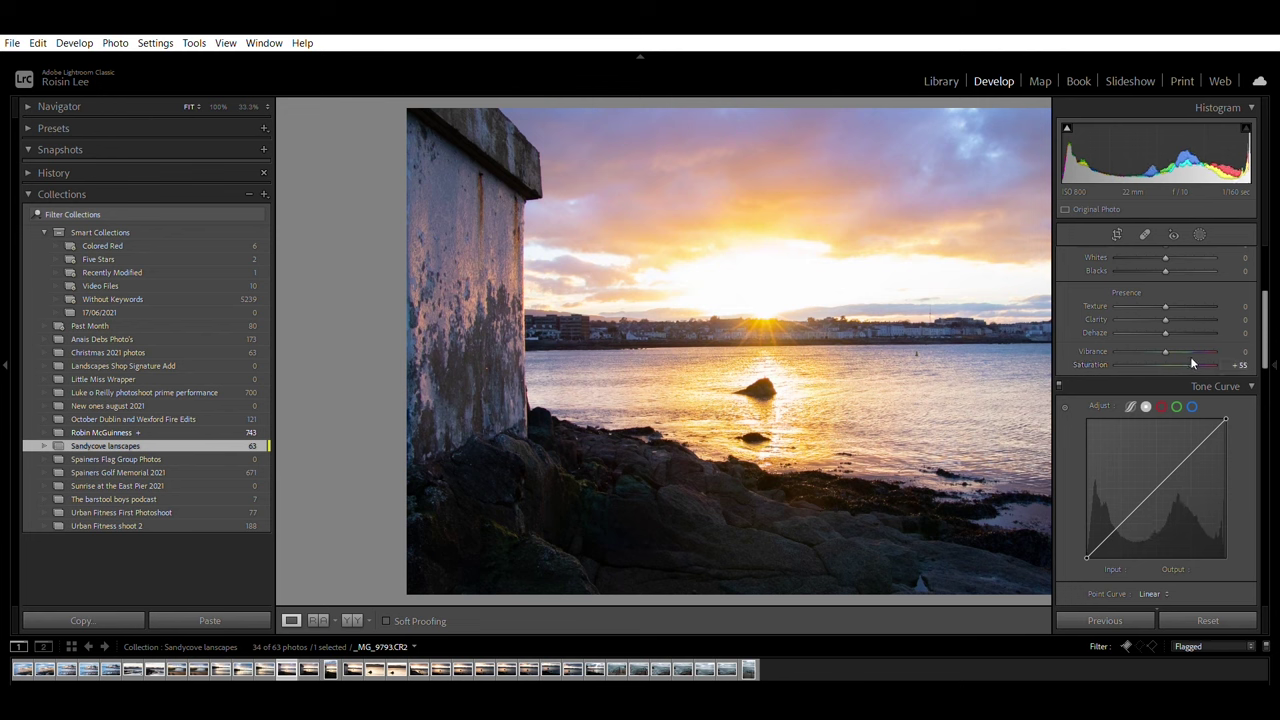
pyautogui.doubleClick(1191, 363)
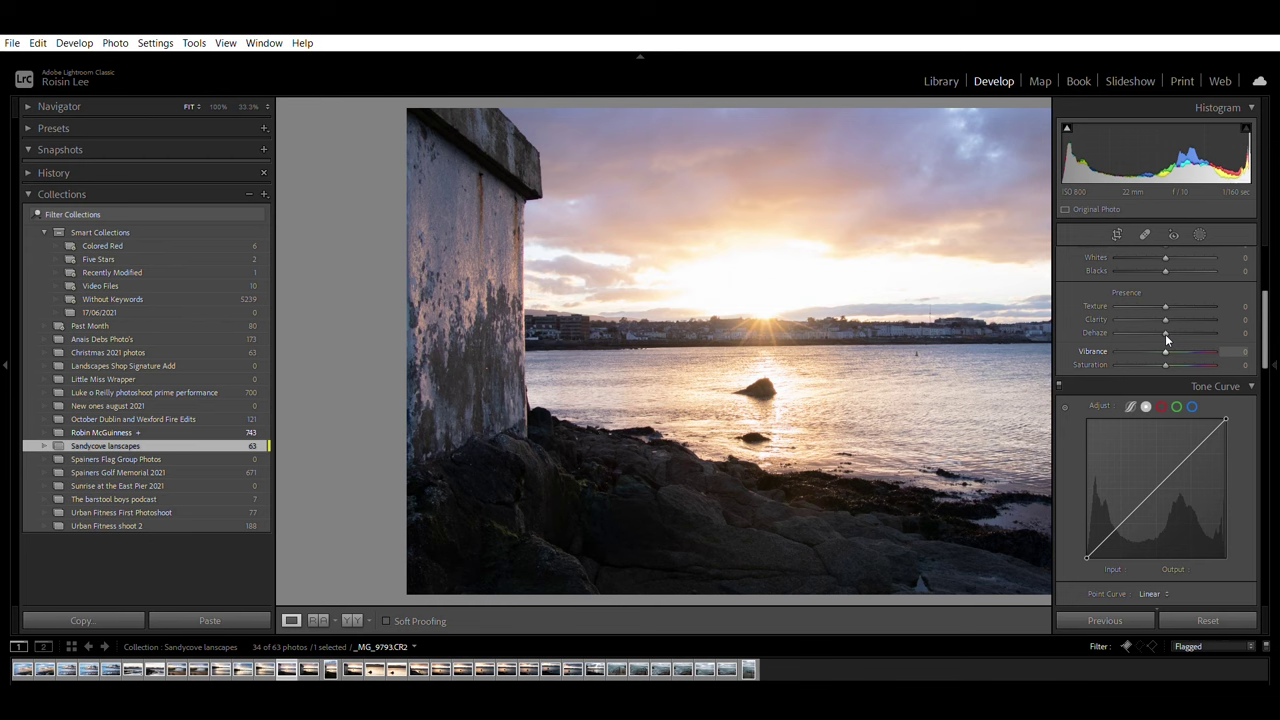
# Step: Set Vibrance to +34 and compare the photo with the right panel hidden and shown
pyautogui.moveTo(1165, 334); pyautogui.dragTo(1185, 347)
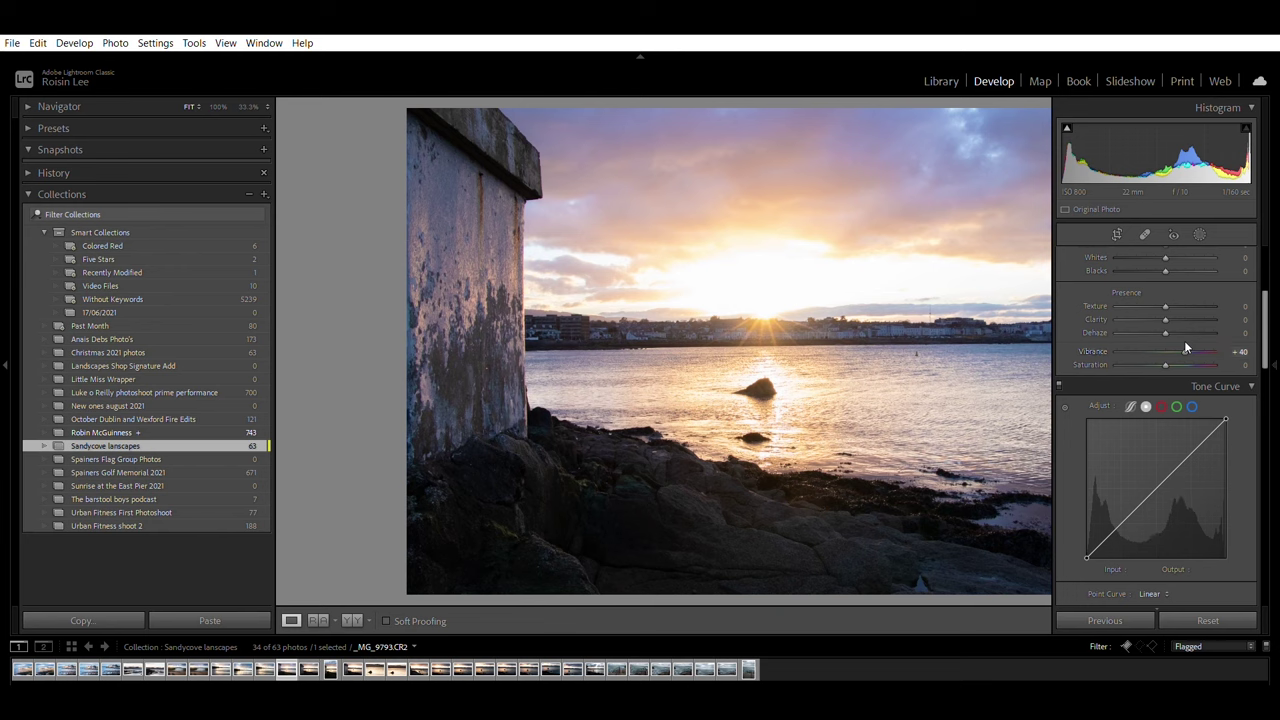
pyautogui.scroll(-1, 1268, 318)
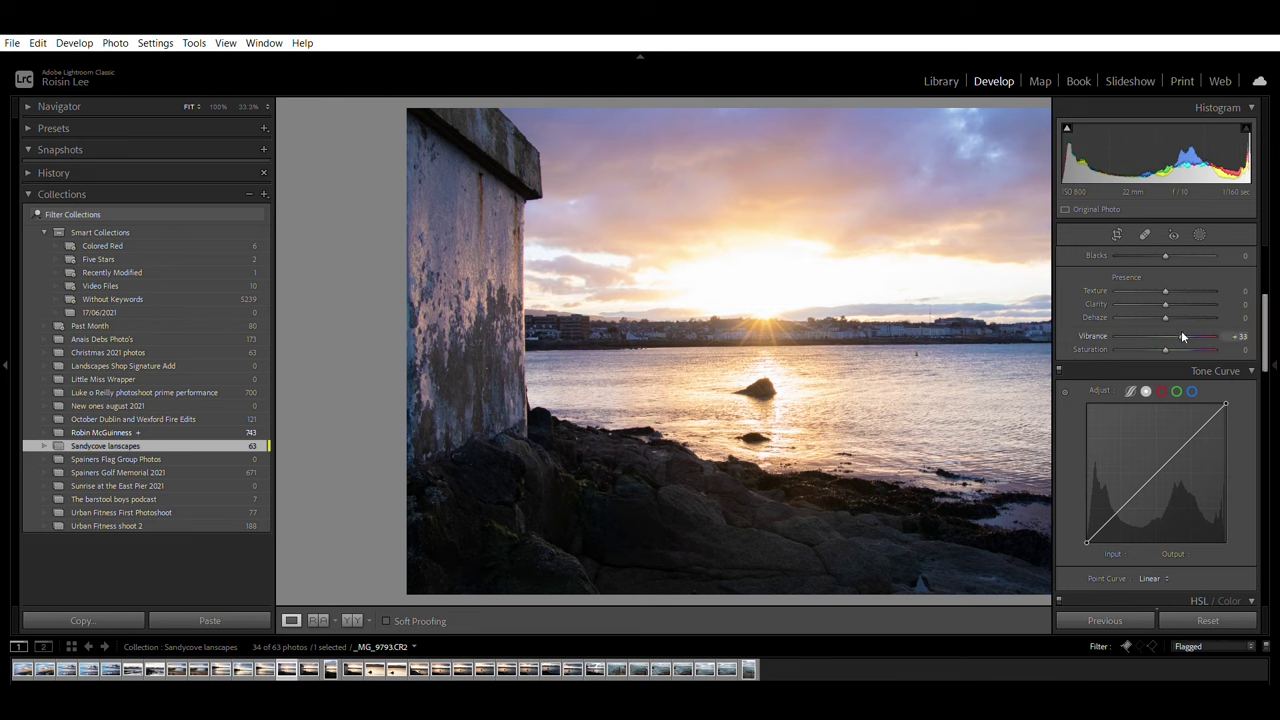
pyautogui.moveTo(1181, 335); pyautogui.dragTo(1182, 335)
pyautogui.moveTo(1268, 313); pyautogui.dragTo(1270, 319)
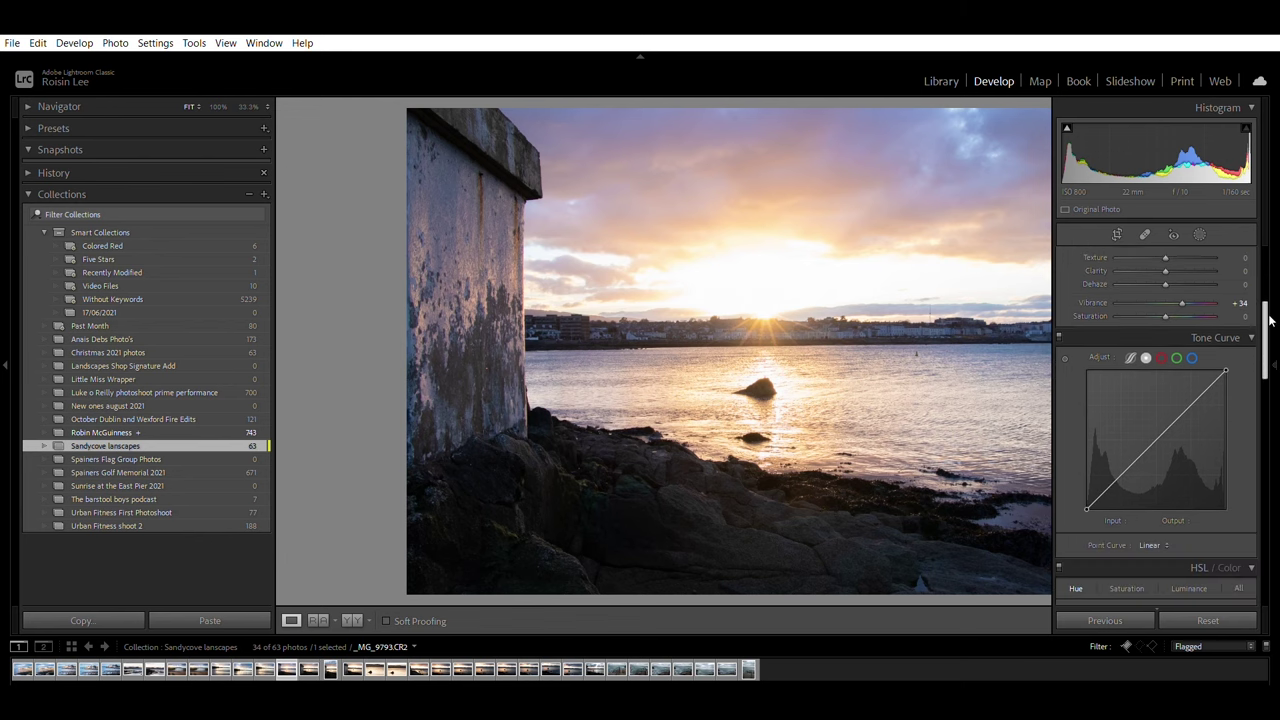
pyautogui.press('F8')
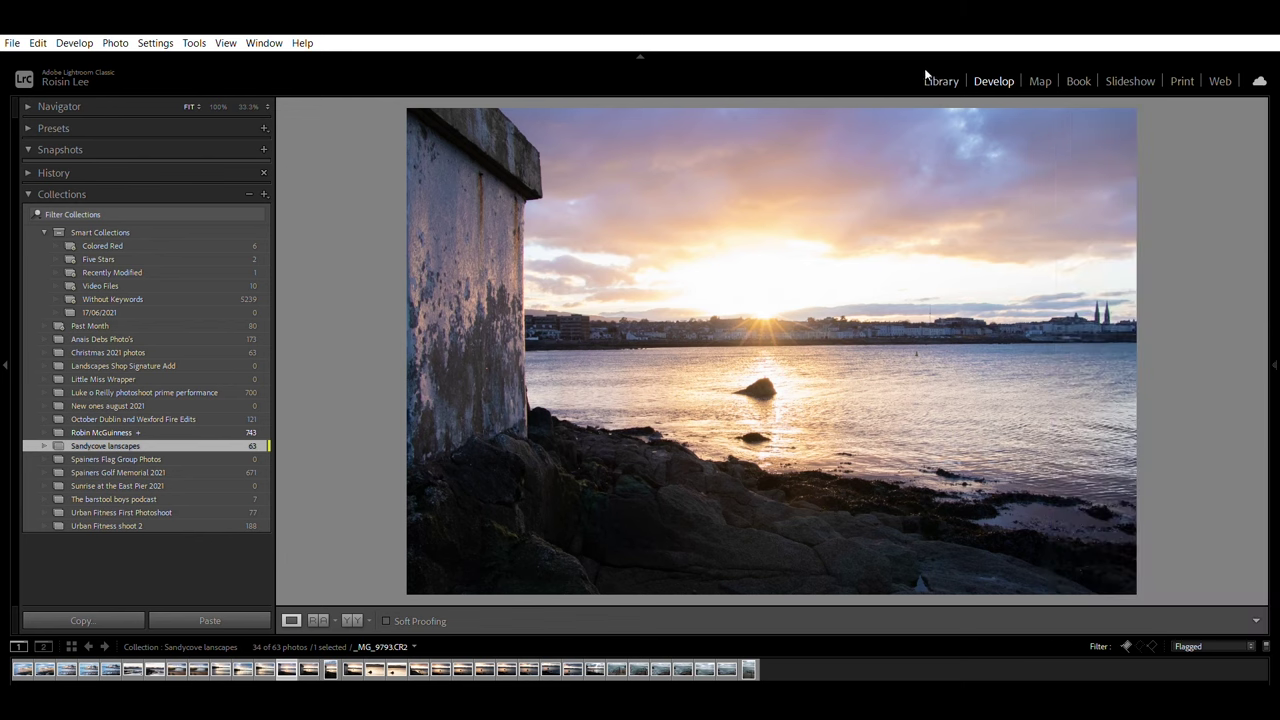
pyautogui.press('F8')
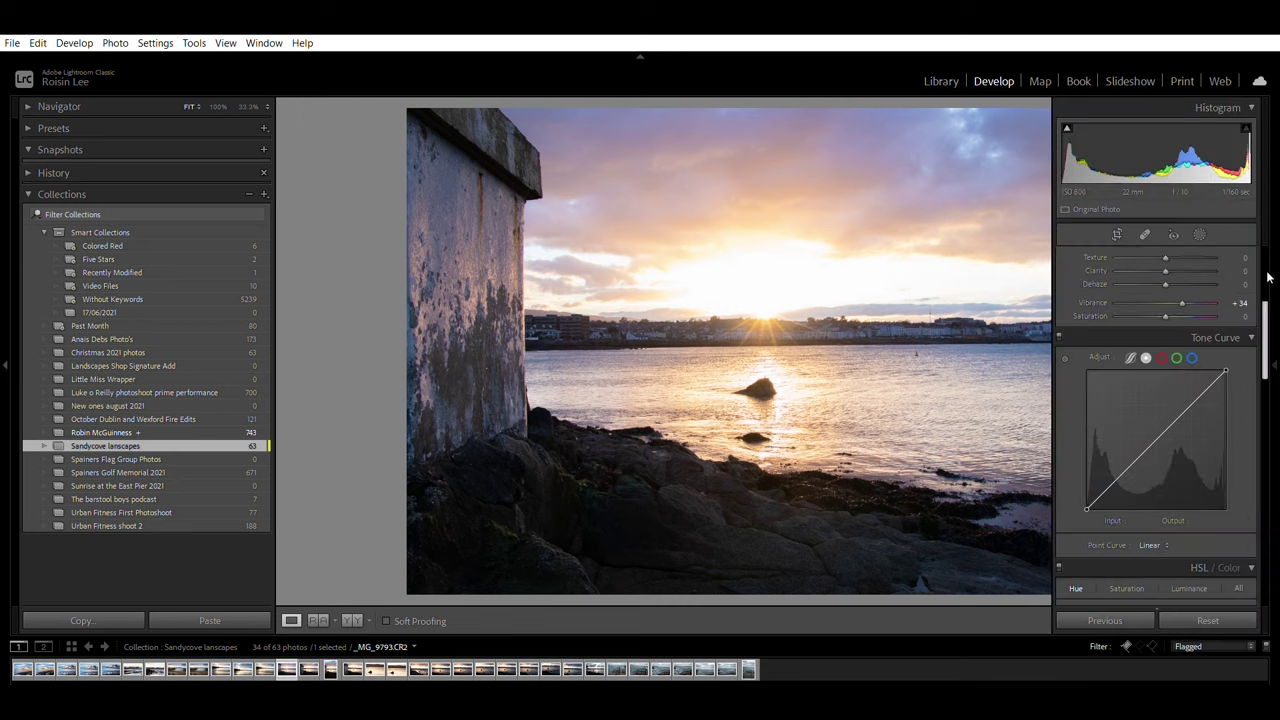
# Step: Darken the edges with a Highlight Priority post-crop vignette at Amount -7
pyautogui.moveTo(1267, 284); pyautogui.dragTo(1265, 515)
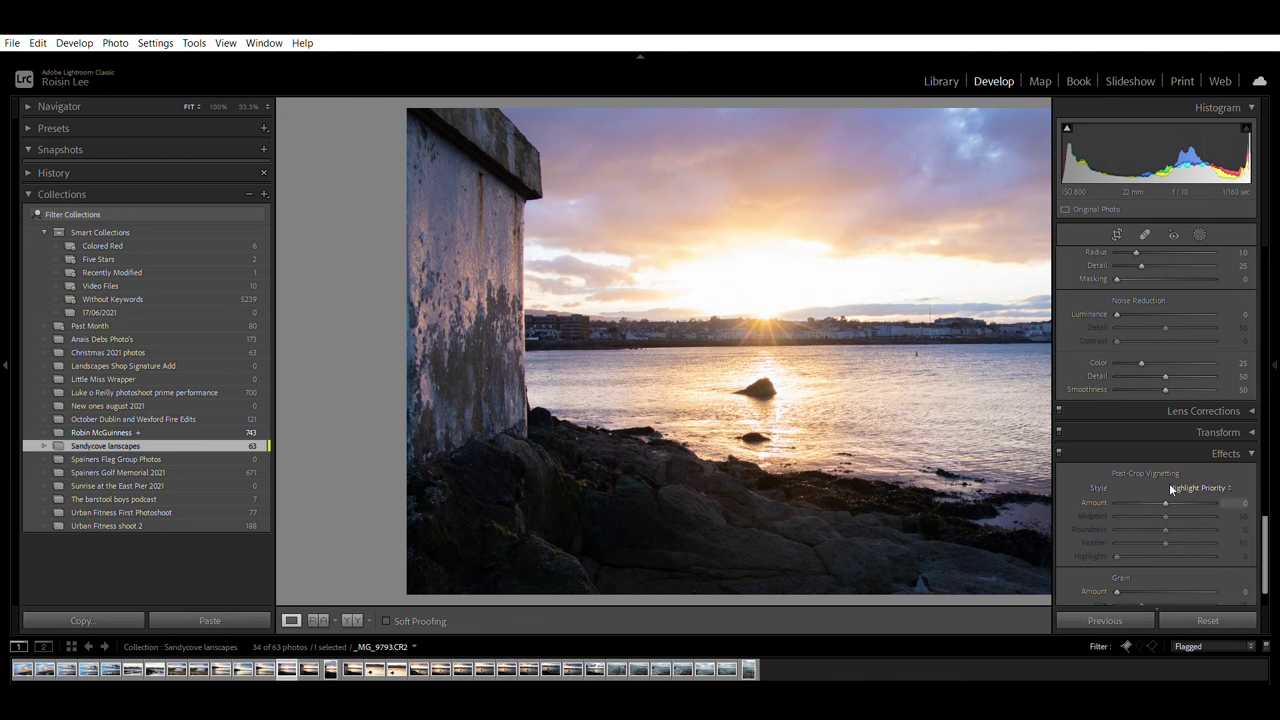
pyautogui.press('F8')
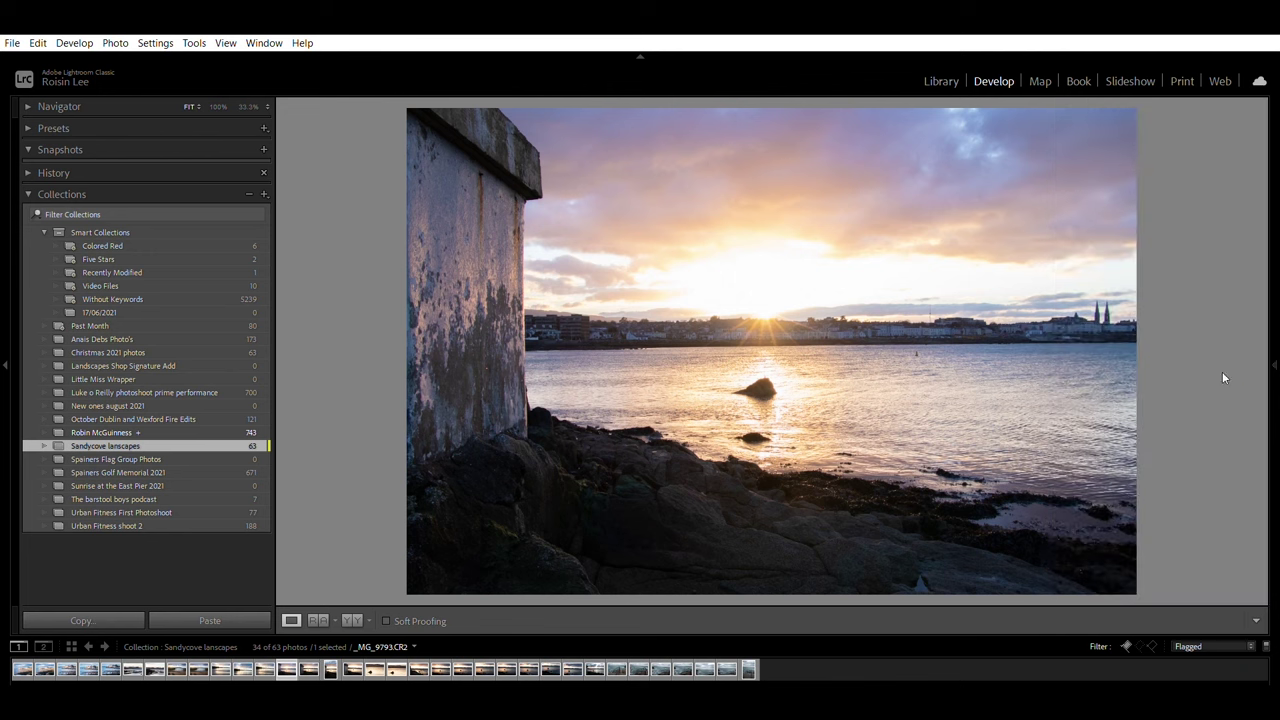
pyautogui.moveTo(1274, 362)
pyautogui.moveTo(1165, 502)
pyautogui.mouseDown()
pyautogui.moveTo(1156, 485)
pyautogui.moveTo(1130, 488)
pyautogui.moveTo(1168, 492)
pyautogui.moveTo(1164, 502)
pyautogui.mouseUp()
pyautogui.moveTo(1274, 360)
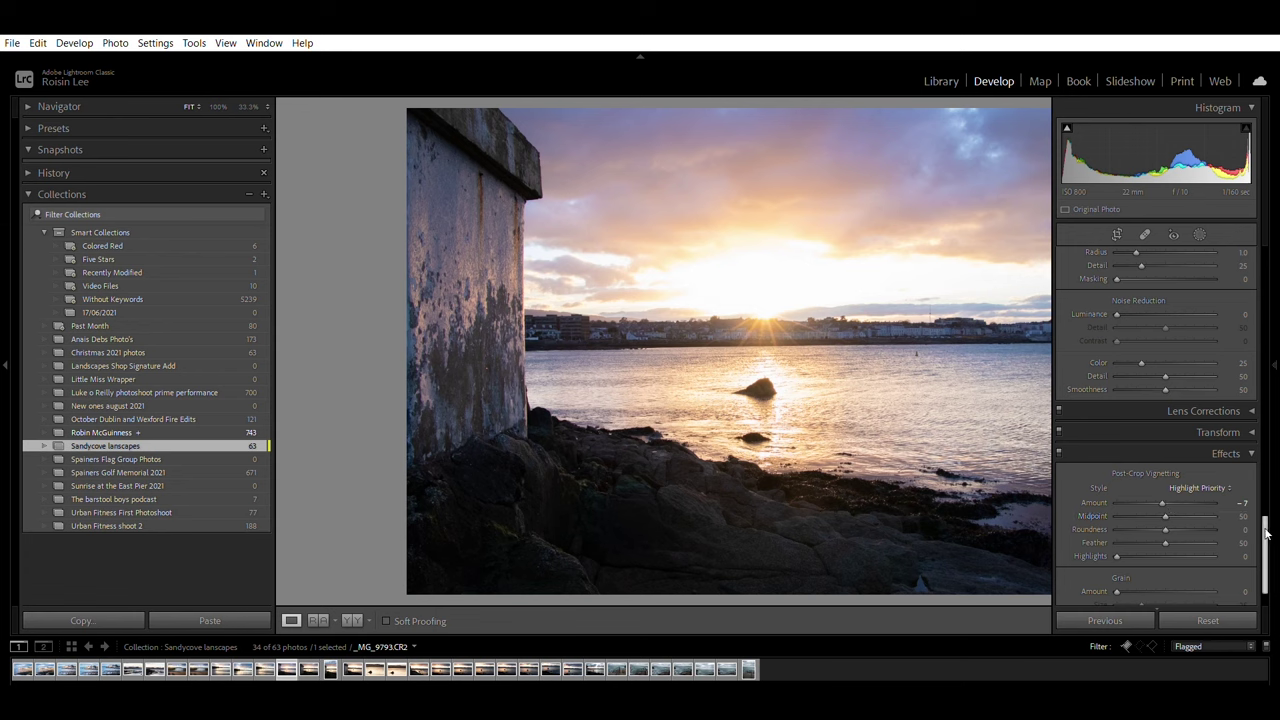
# Step: Reset the Shadows colour grading wheel to a neutral tint
pyautogui.scroll(5, 1265, 530)
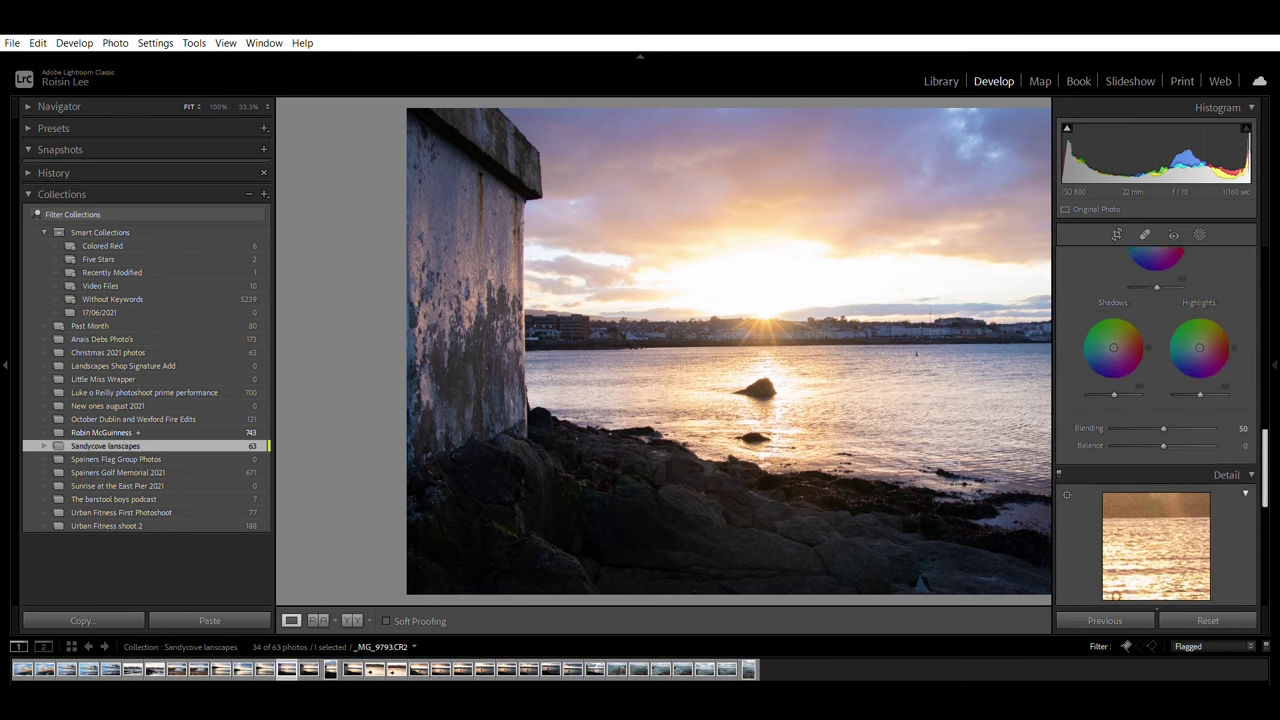
pyautogui.scroll(1, 1265, 530)
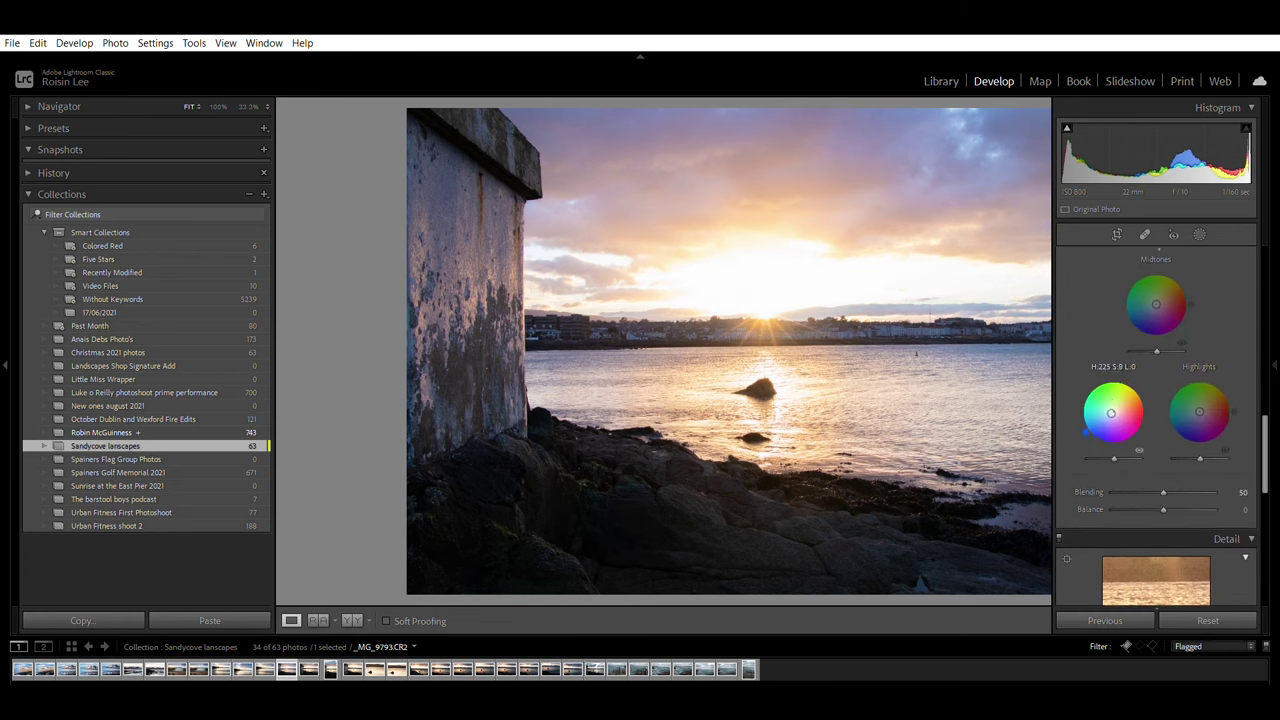
pyautogui.moveTo(1108, 418); pyautogui.dragTo(1100, 443)
pyautogui.doubleClick(1110, 418)
# Step: Give the Midtones a moderate blue-violet grade, around hue 249, saturation 16
pyautogui.moveTo(1156, 304); pyautogui.dragTo(1145, 318)
pyautogui.doubleClick(1146, 318)
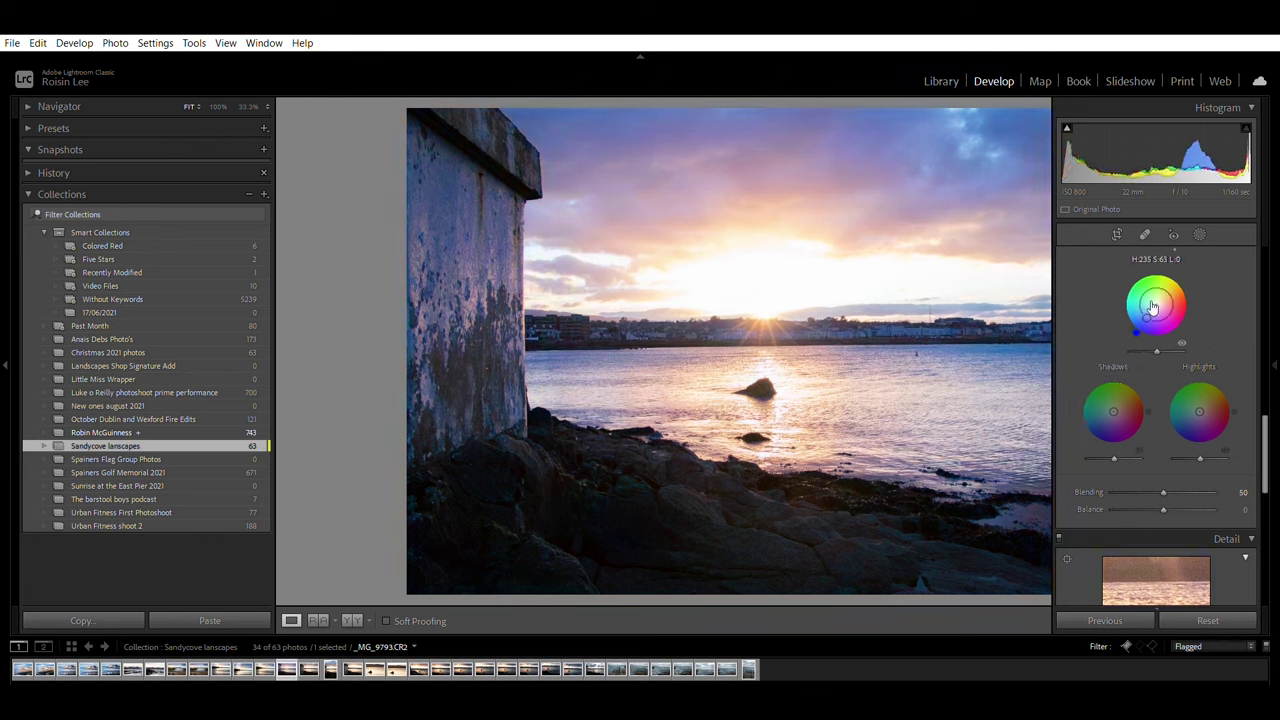
pyautogui.moveTo(1156, 304); pyautogui.dragTo(1148, 308)
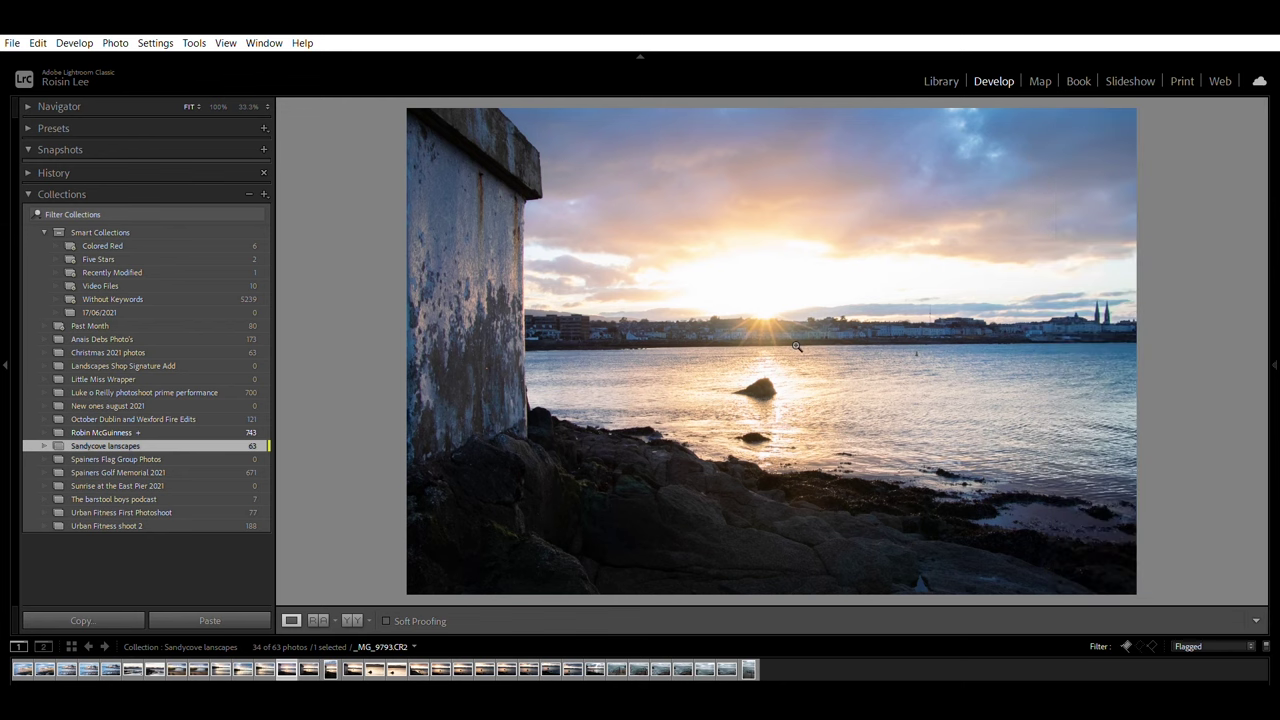
pyautogui.moveTo(1276, 336)
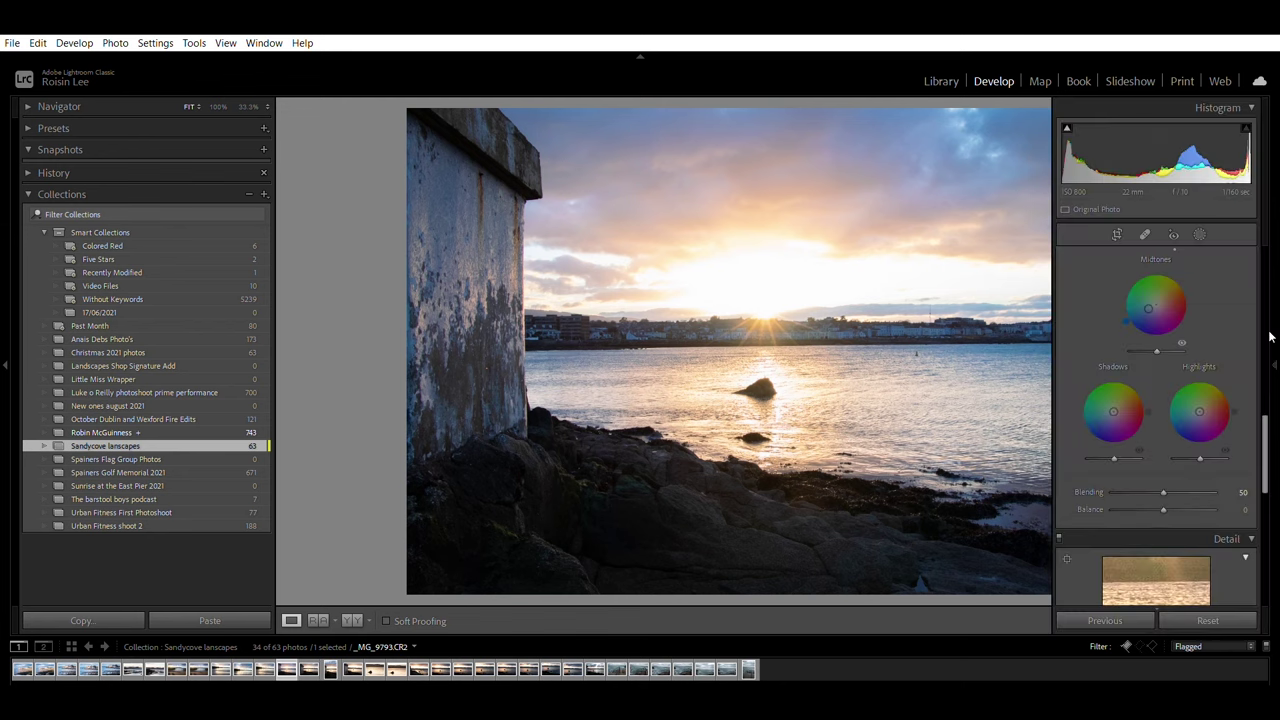
pyautogui.moveTo(1263, 422); pyautogui.dragTo(1273, 343)
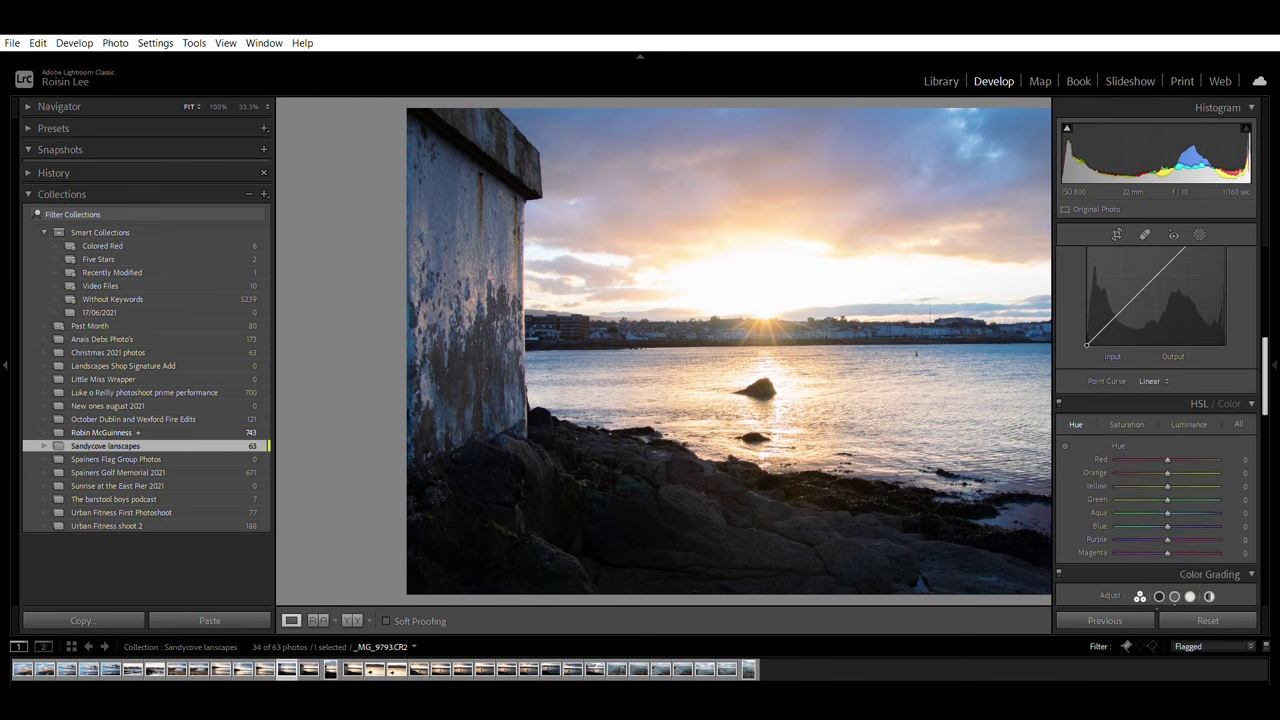
# Step: Ease the Midtones grade to a softer blue, about H 209, S 21, checking the shoreline zoomed in
pyautogui.click(981, 320)
pyautogui.click(981, 320)
pyautogui.moveTo(1276, 373)
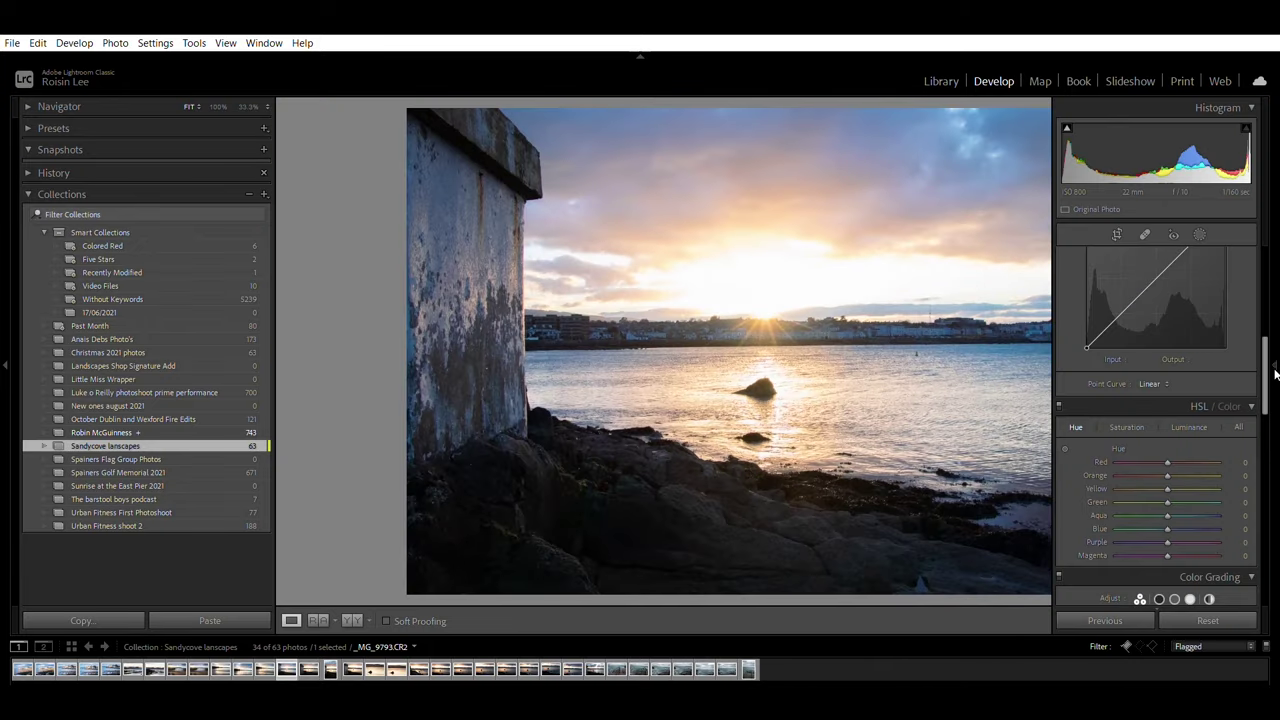
pyautogui.scroll(-5, 1166, 440)
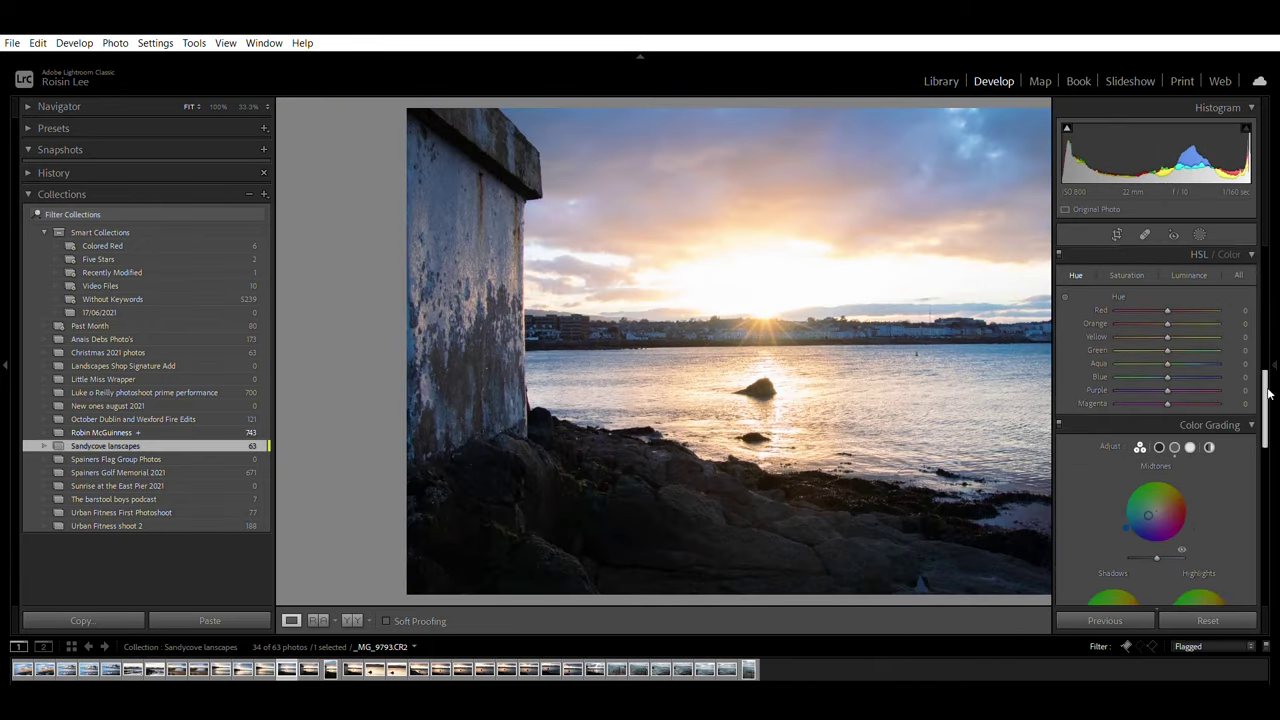
pyautogui.moveTo(1148, 438); pyautogui.dragTo(1151, 438)
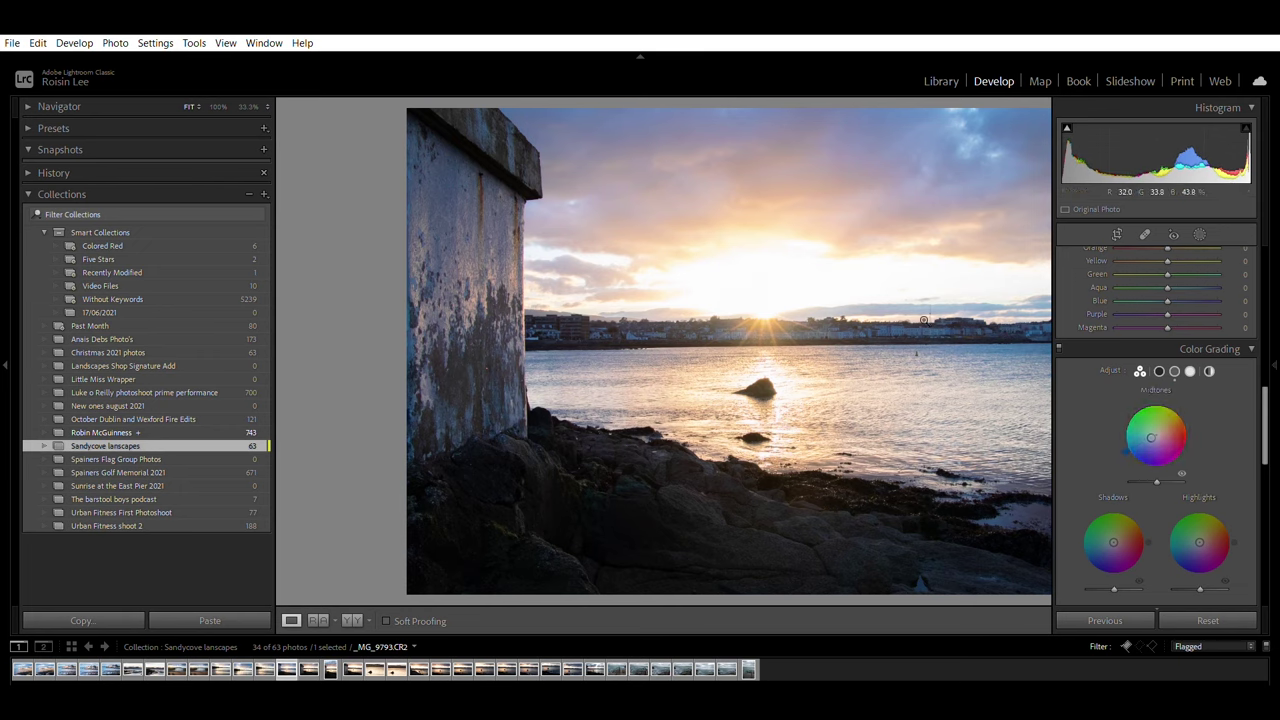
pyautogui.click(889, 340)
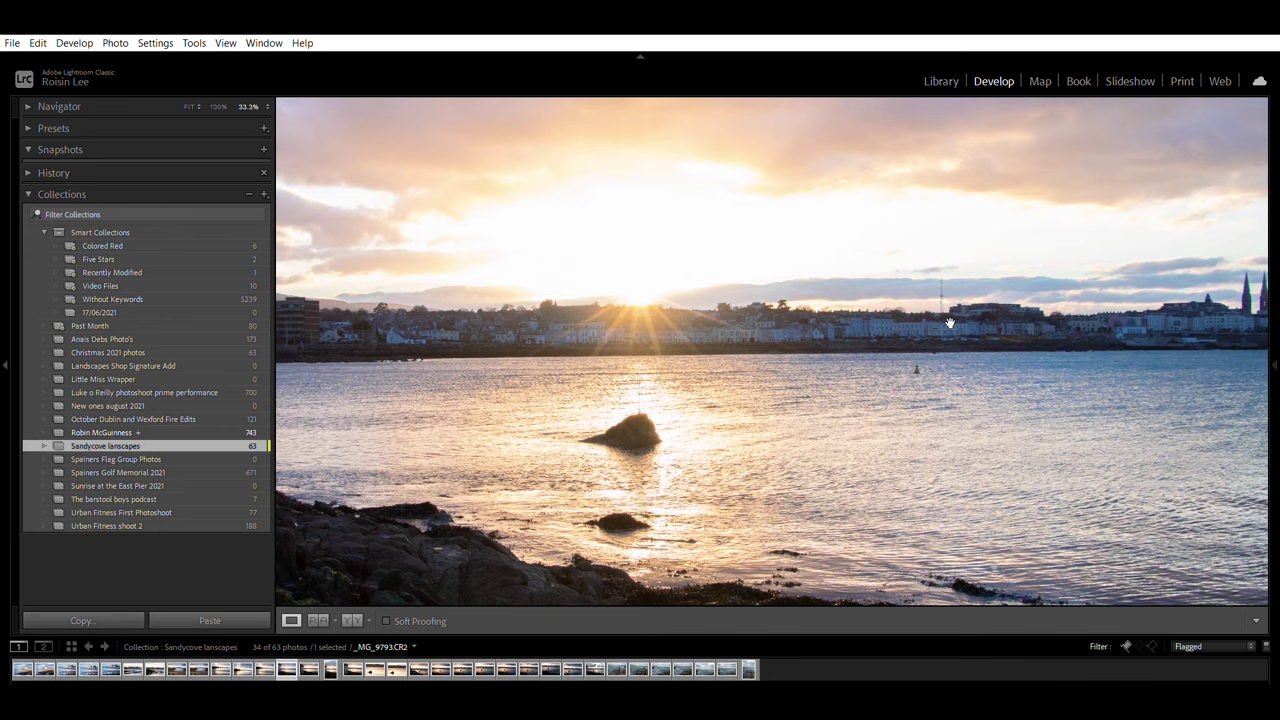
pyautogui.click(543, 332)
pyautogui.moveTo(1274, 365)
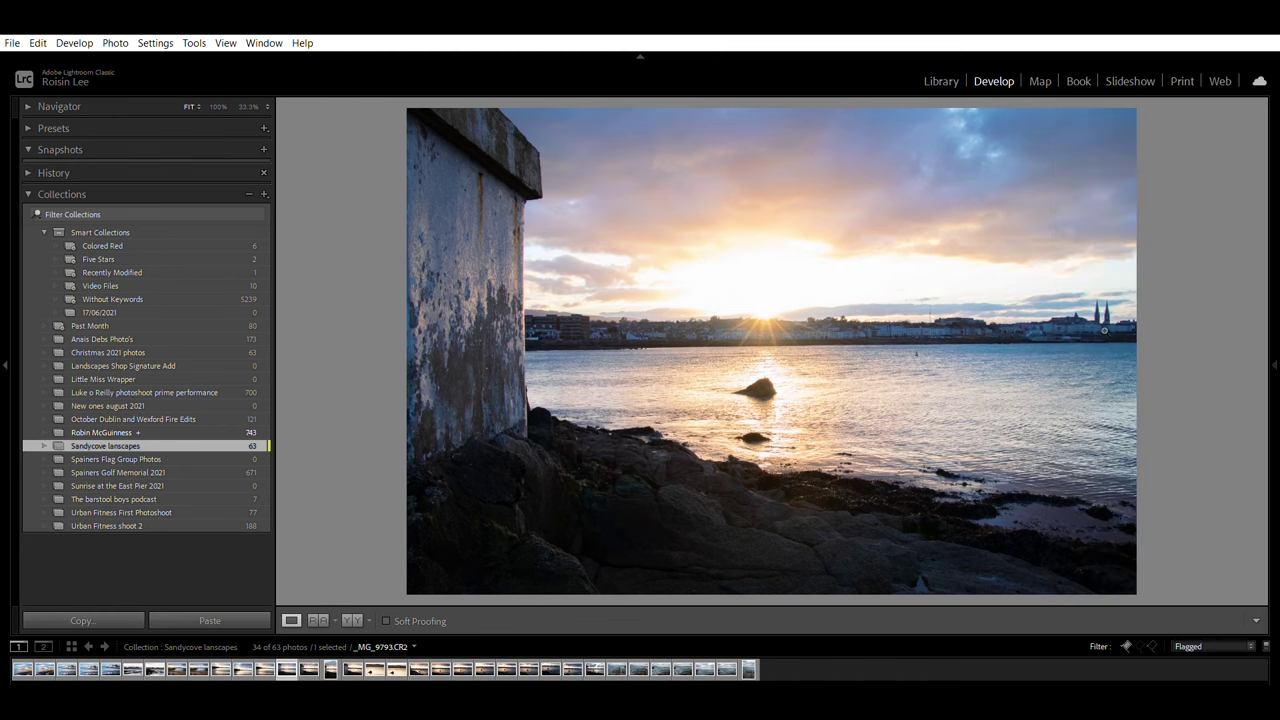
pyautogui.scroll(-10, 1064, 392)
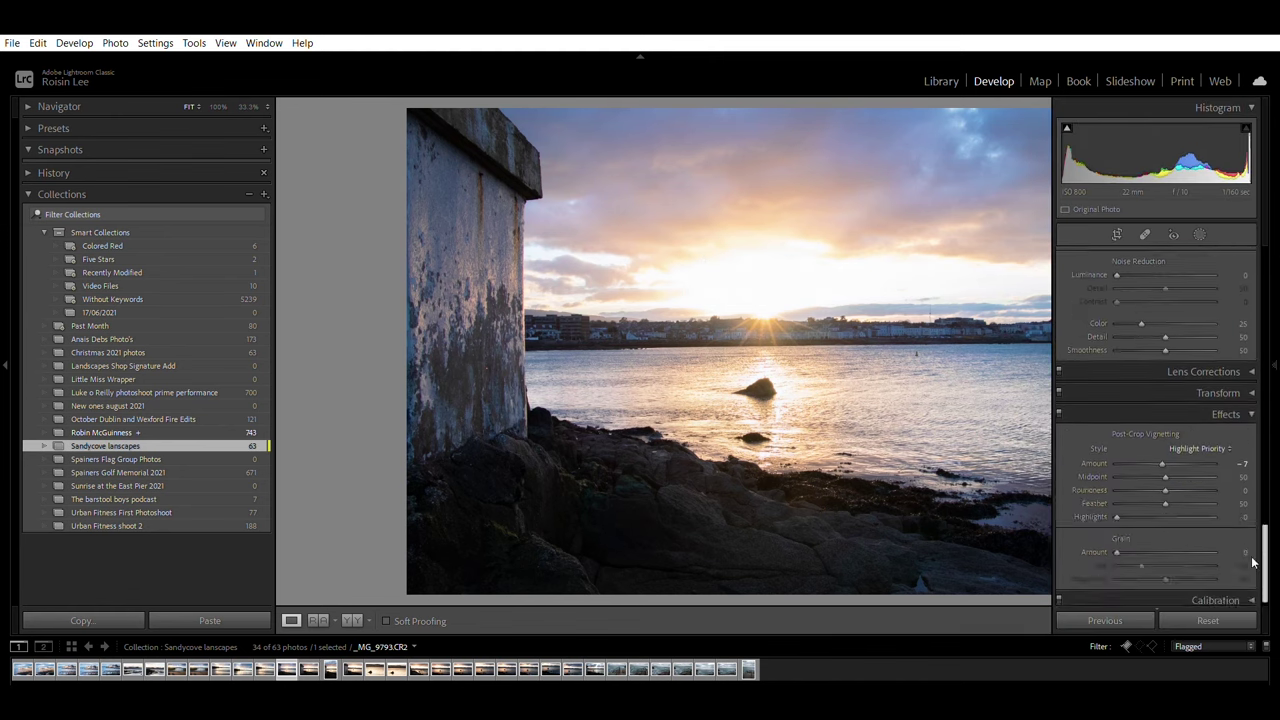
pyautogui.scroll(5, 1235, 484)
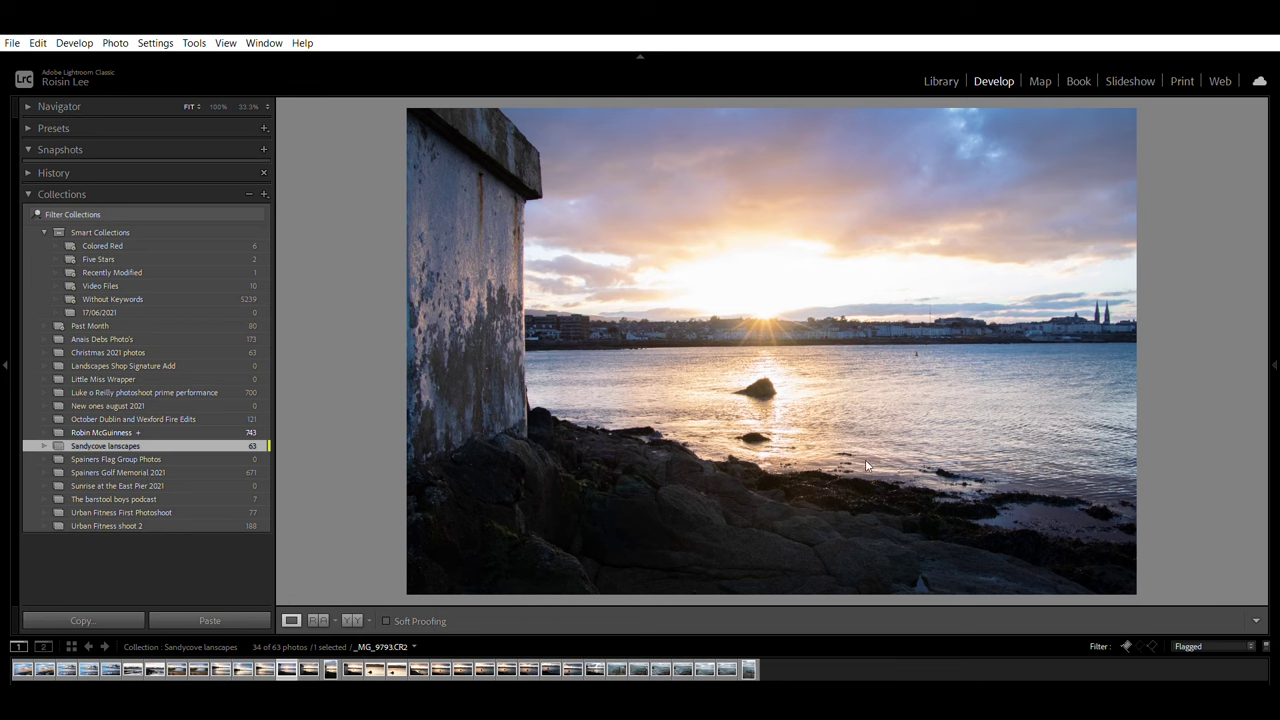
# Step: Paste the copied develop settings onto _MG_9795 and compare it with _MG_9793
pyautogui.press('Right')
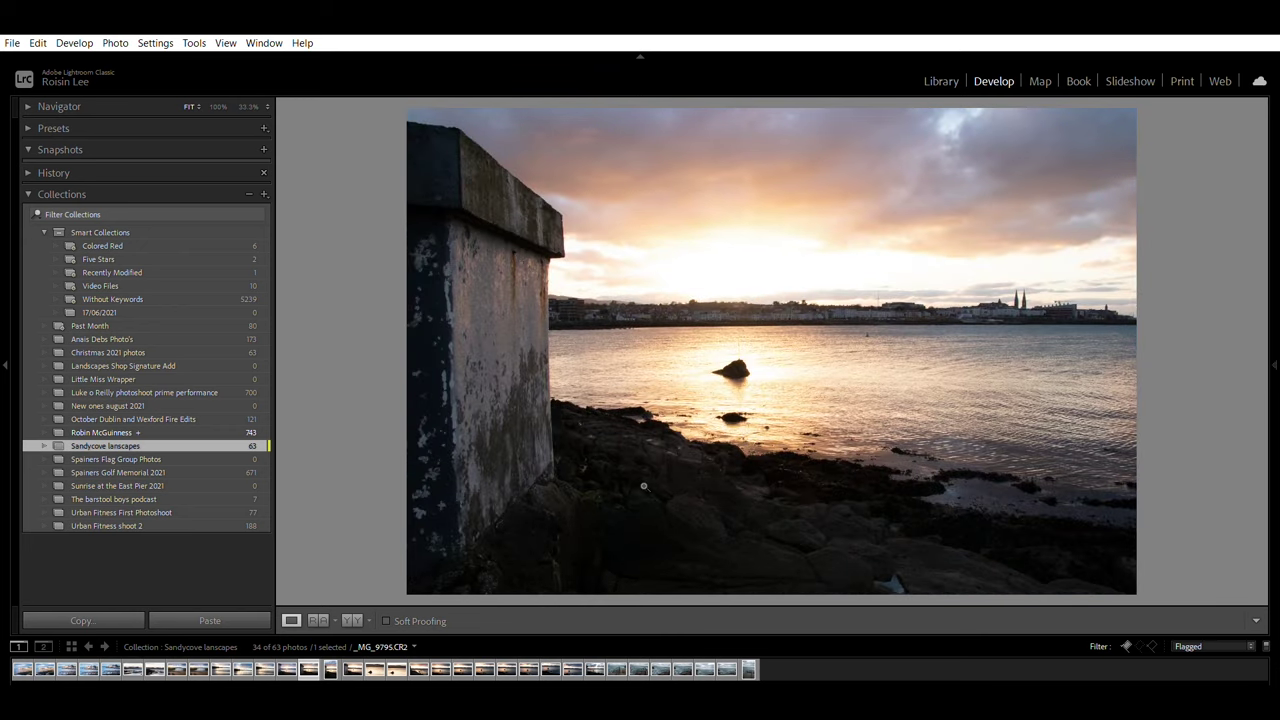
pyautogui.click(238, 597)
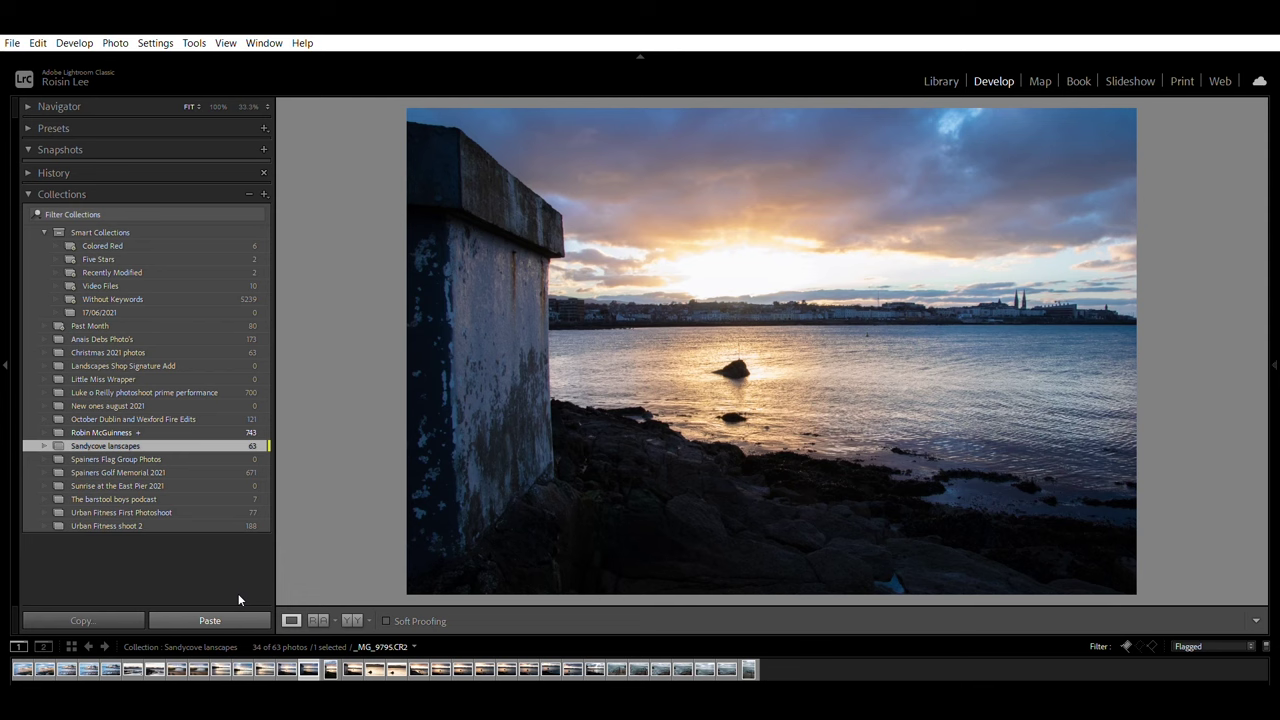
pyautogui.press('Left')
pyautogui.press('Right')
pyautogui.press('Left')
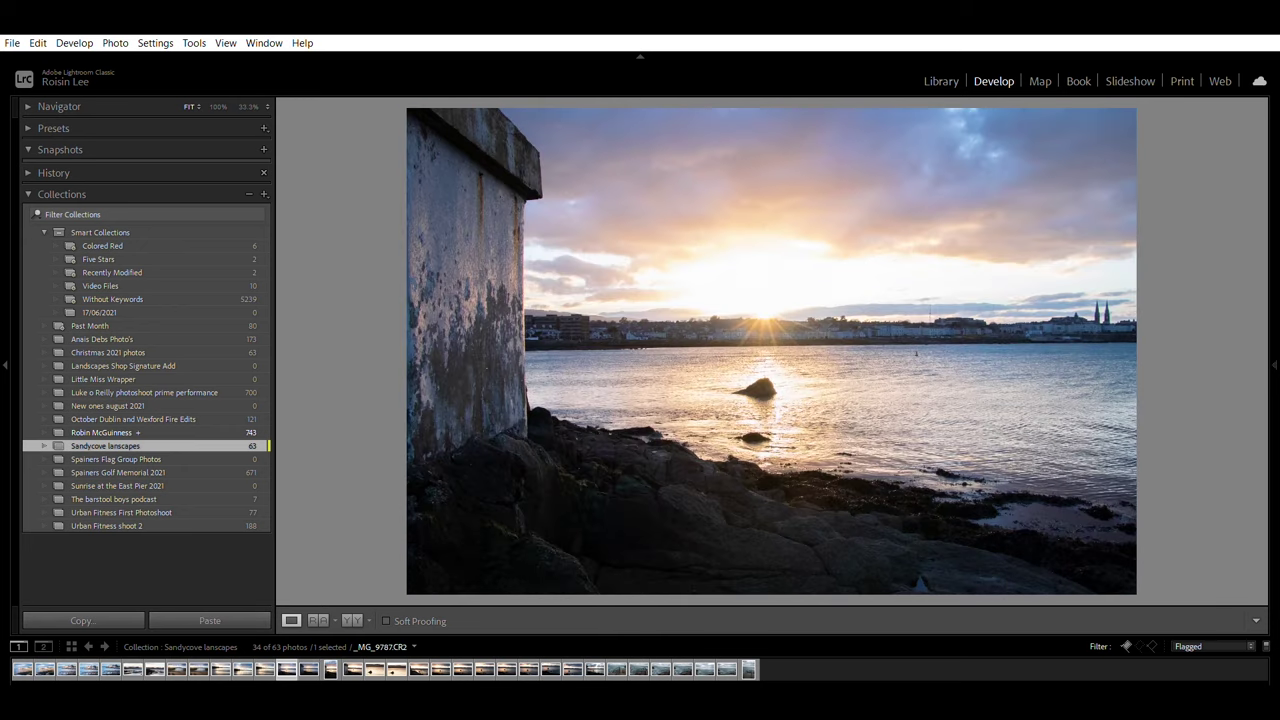
# Step: Reapply the copied edits to _MG_9795 with Ctrl+Shift+V, then advance to the next photo
pyautogui.click(309, 662)
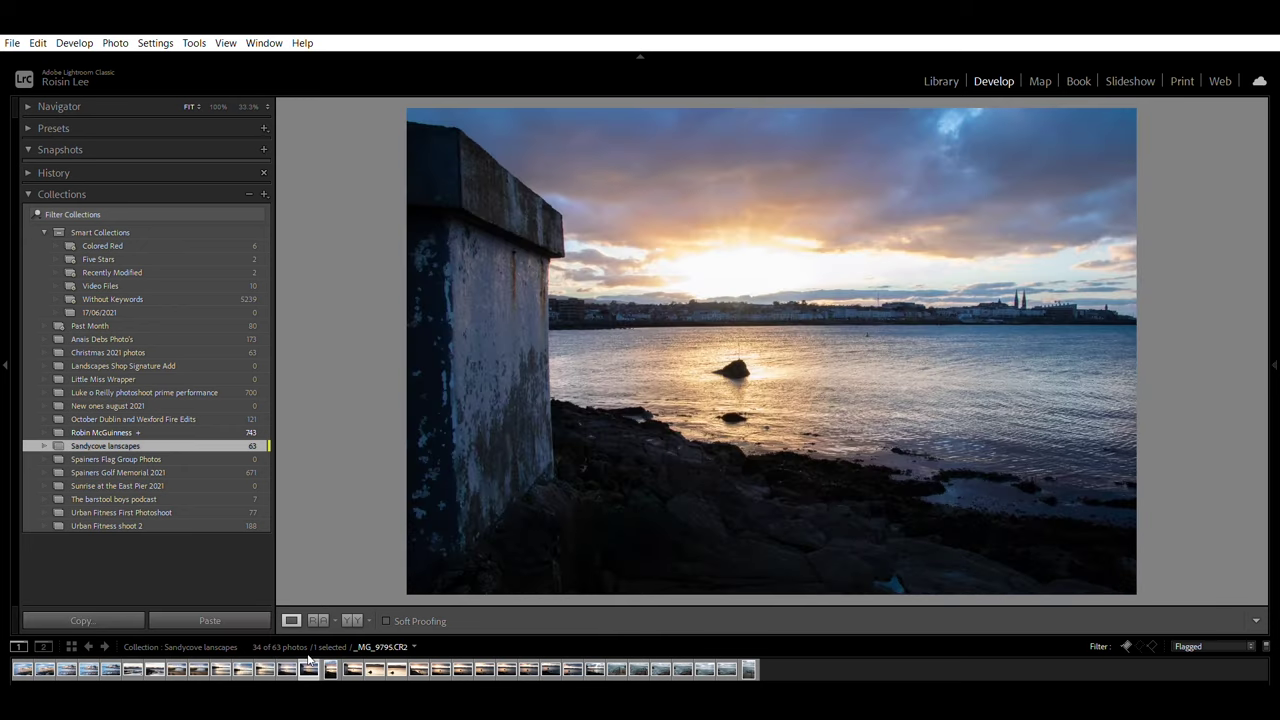
pyautogui.press('Left')
pyautogui.press('Right')
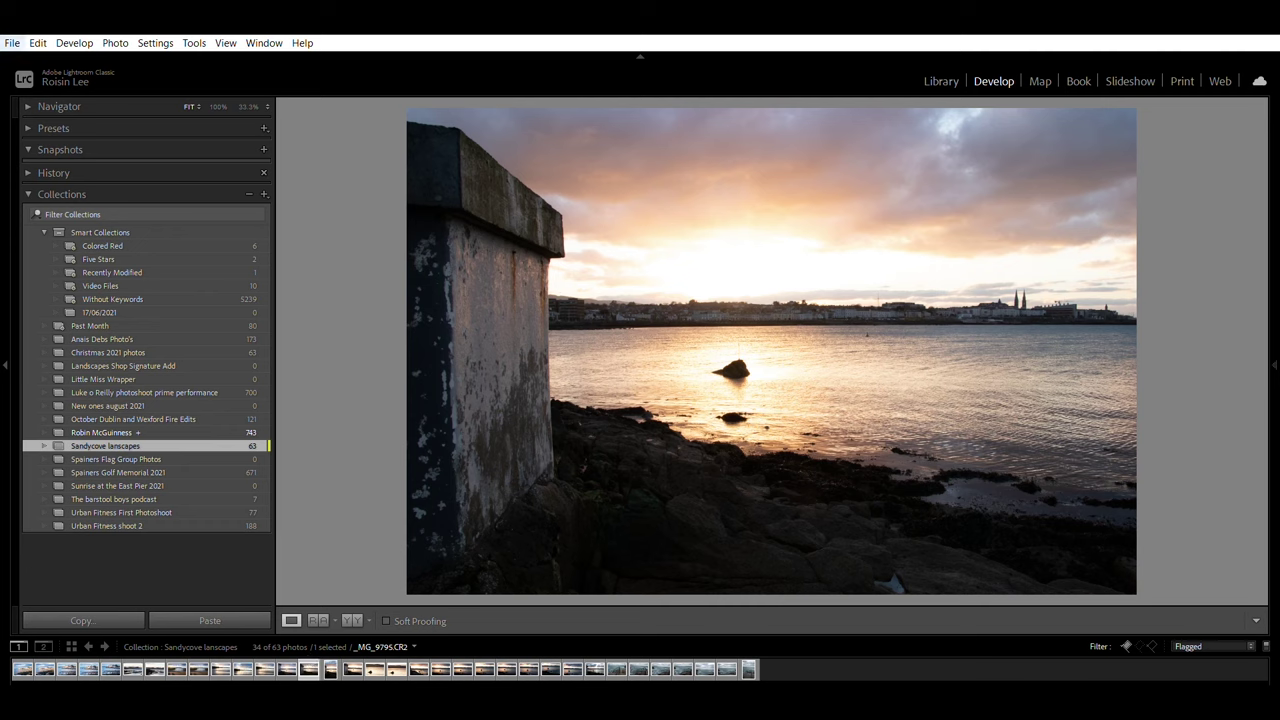
pyautogui.hotkey('ctrl', 'shift', 'v')
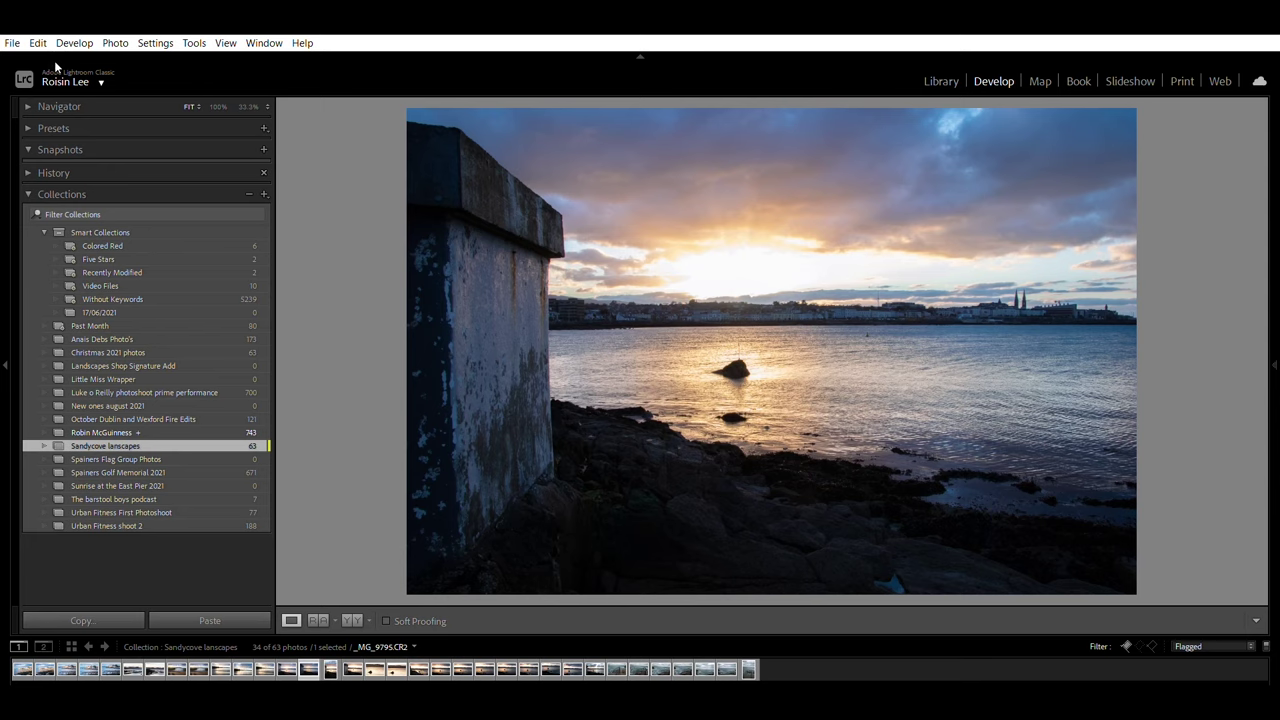
pyautogui.press('Right')
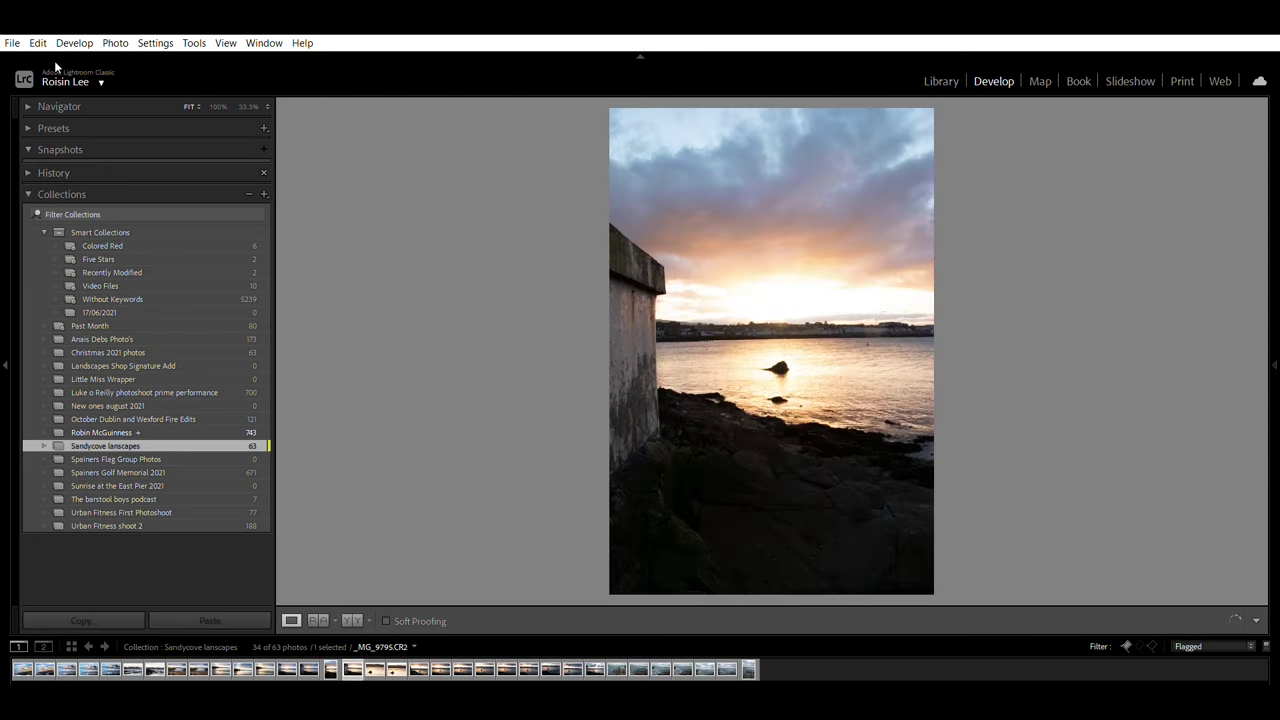
# Step: Step through the sunset shots and stop on _MG_9818.CR2, the lone rock under dark clouds
pyautogui.press('Right')
pyautogui.press('Right')
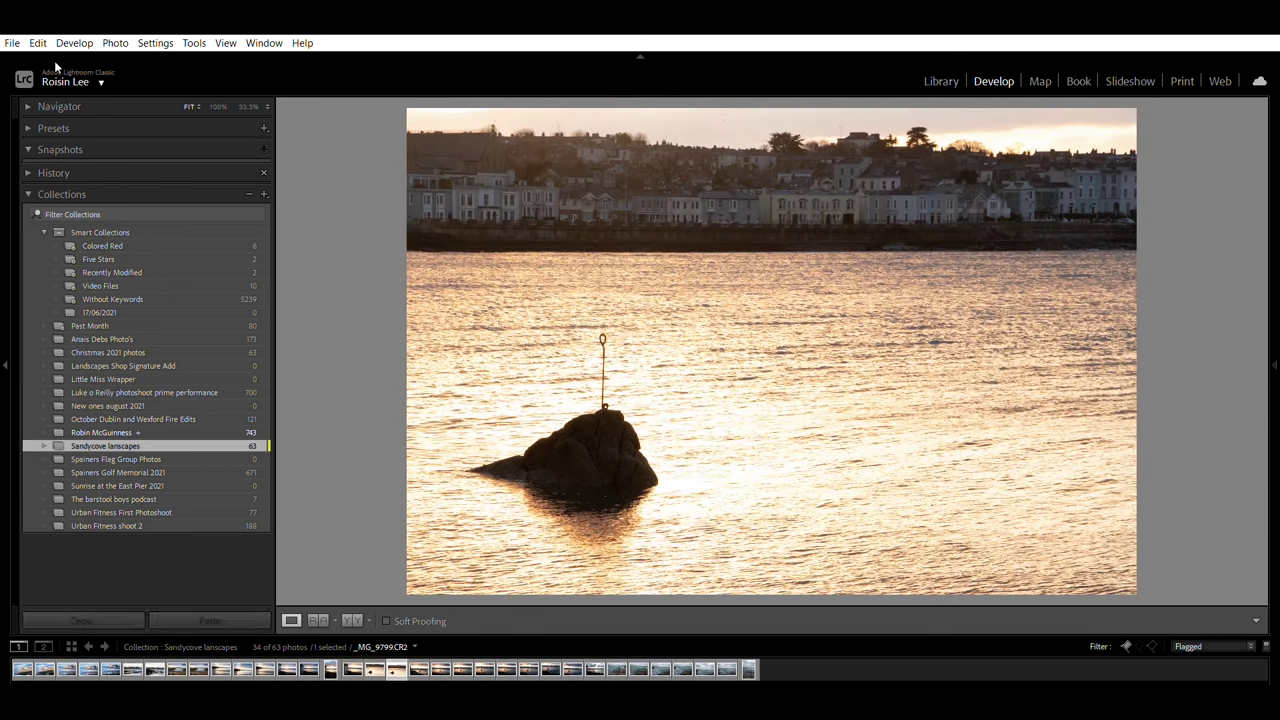
pyautogui.press('Right')
pyautogui.press('Right')
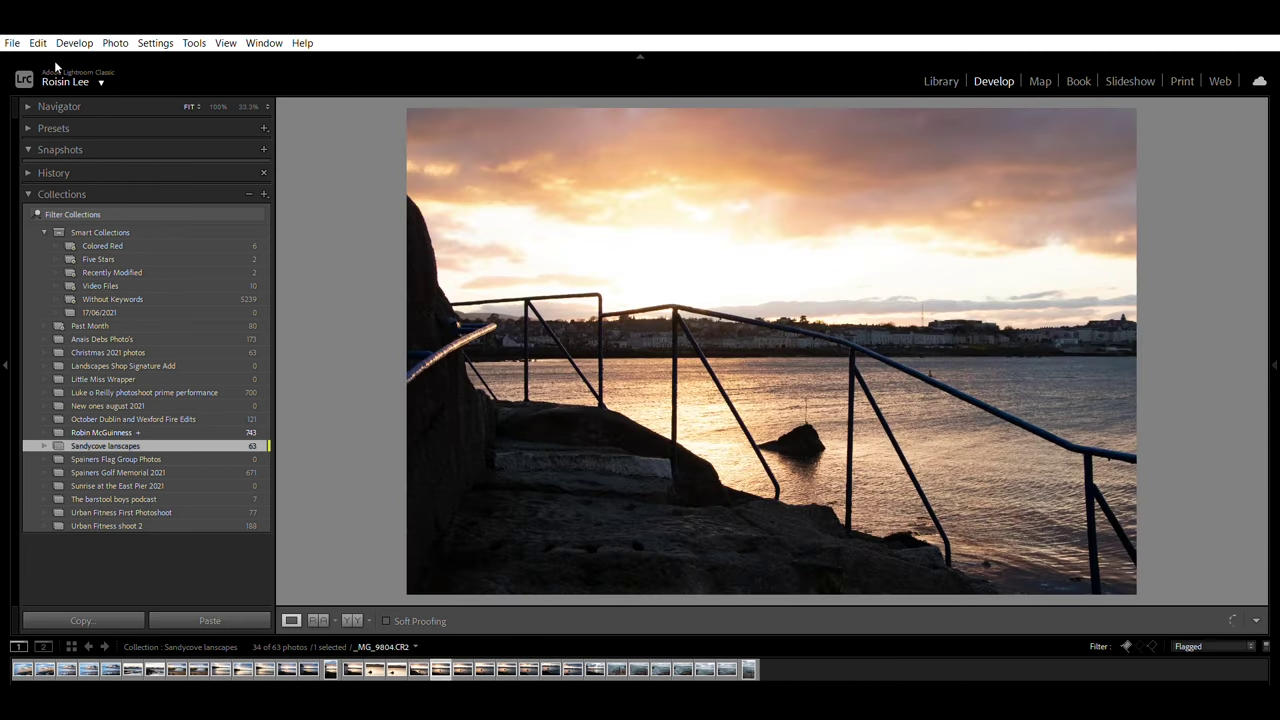
pyautogui.press('Right')
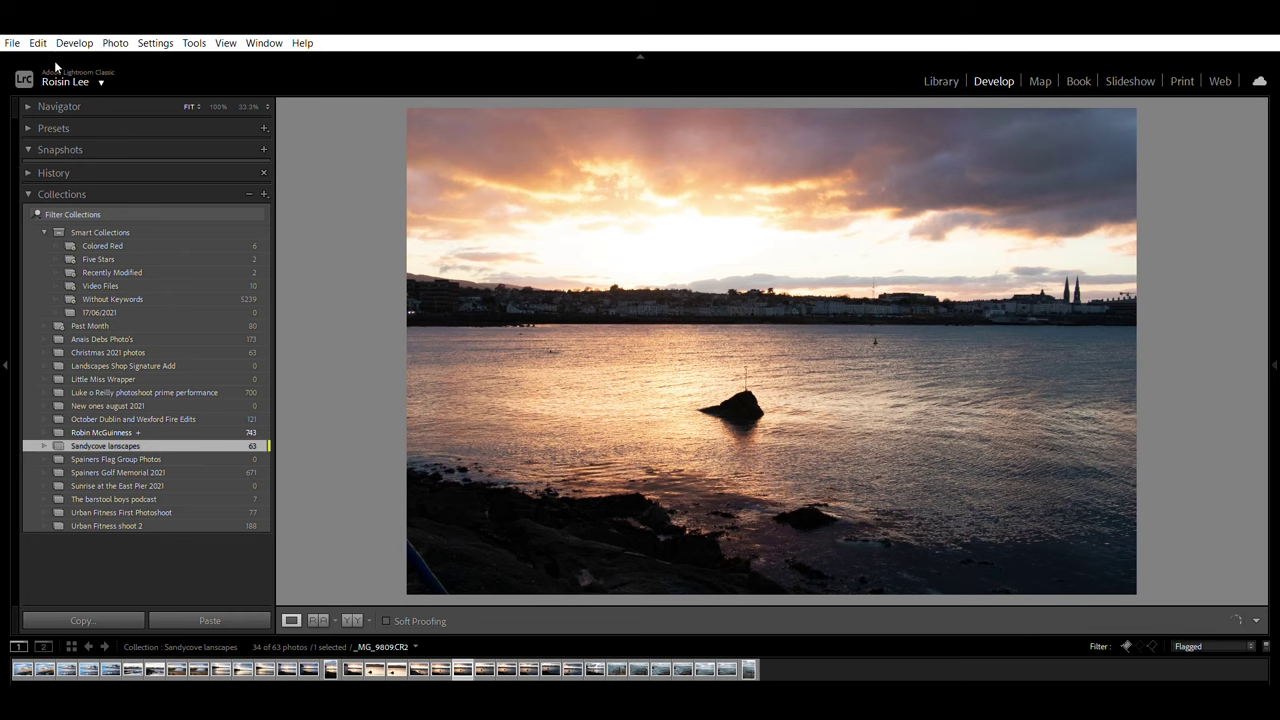
pyautogui.press('Right')
pyautogui.press('Right')
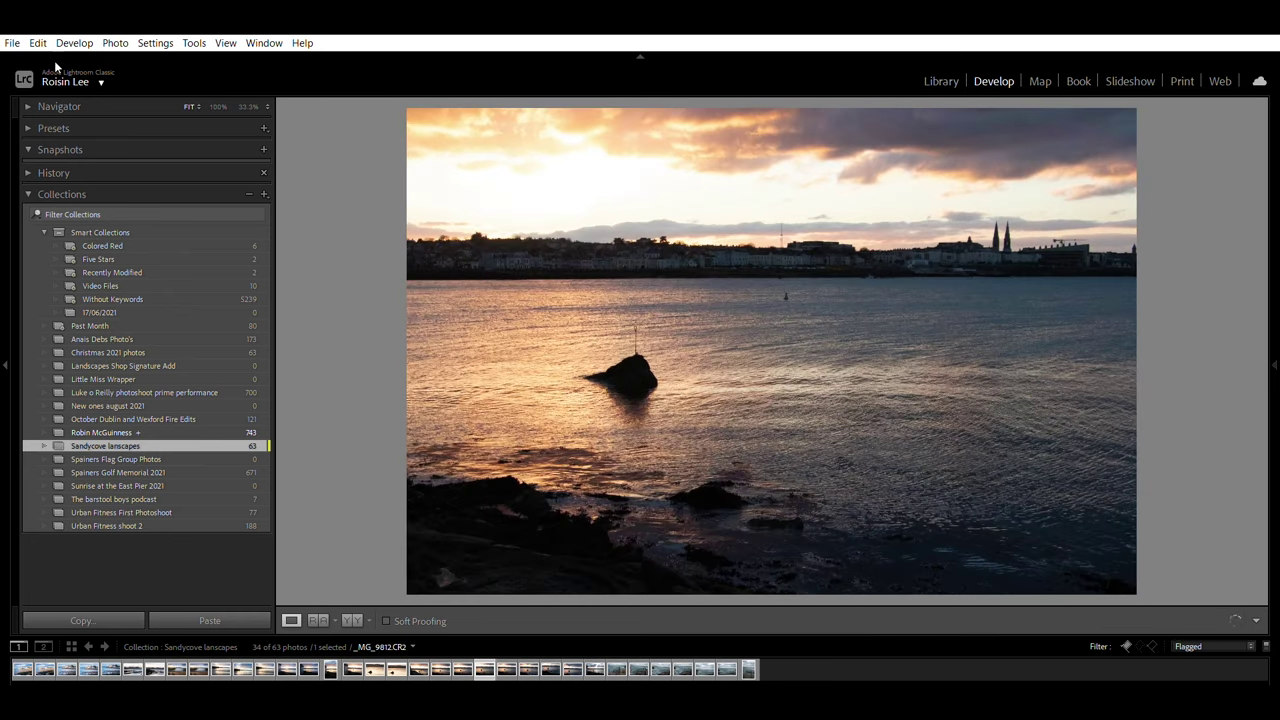
pyautogui.press('Right')
pyautogui.press('Right')
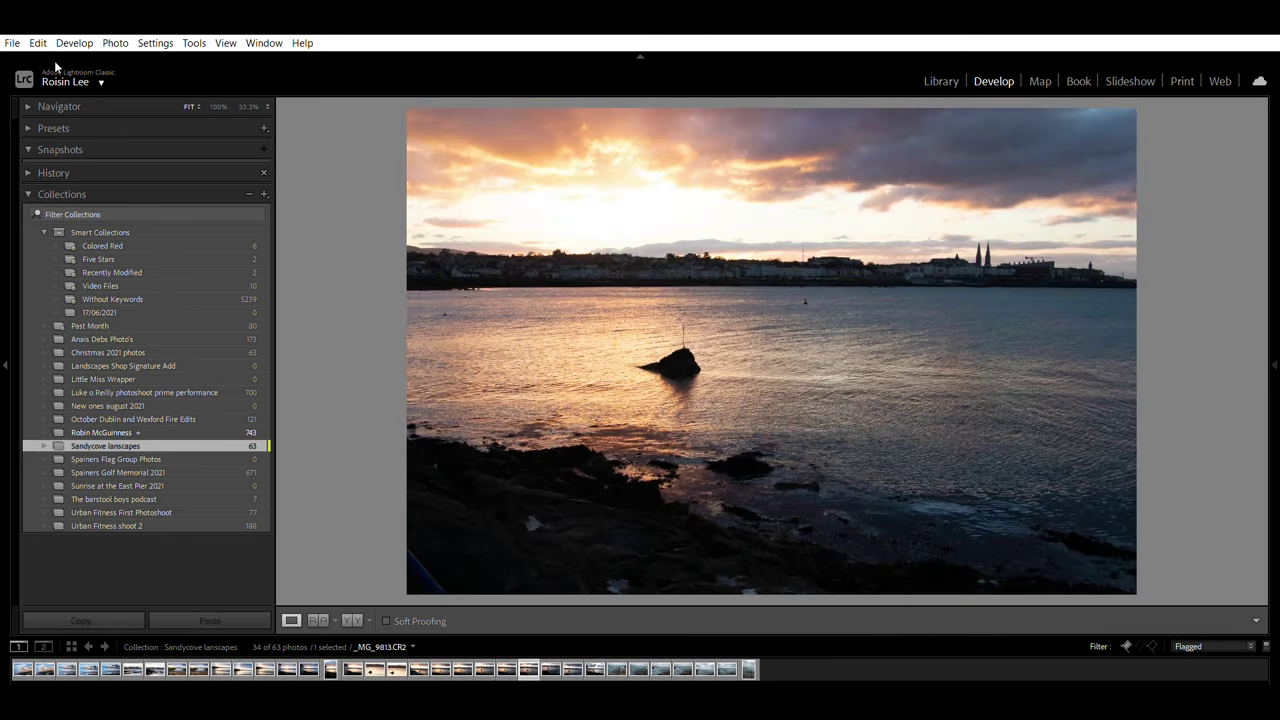
pyautogui.press('Right')
pyautogui.press('Right')
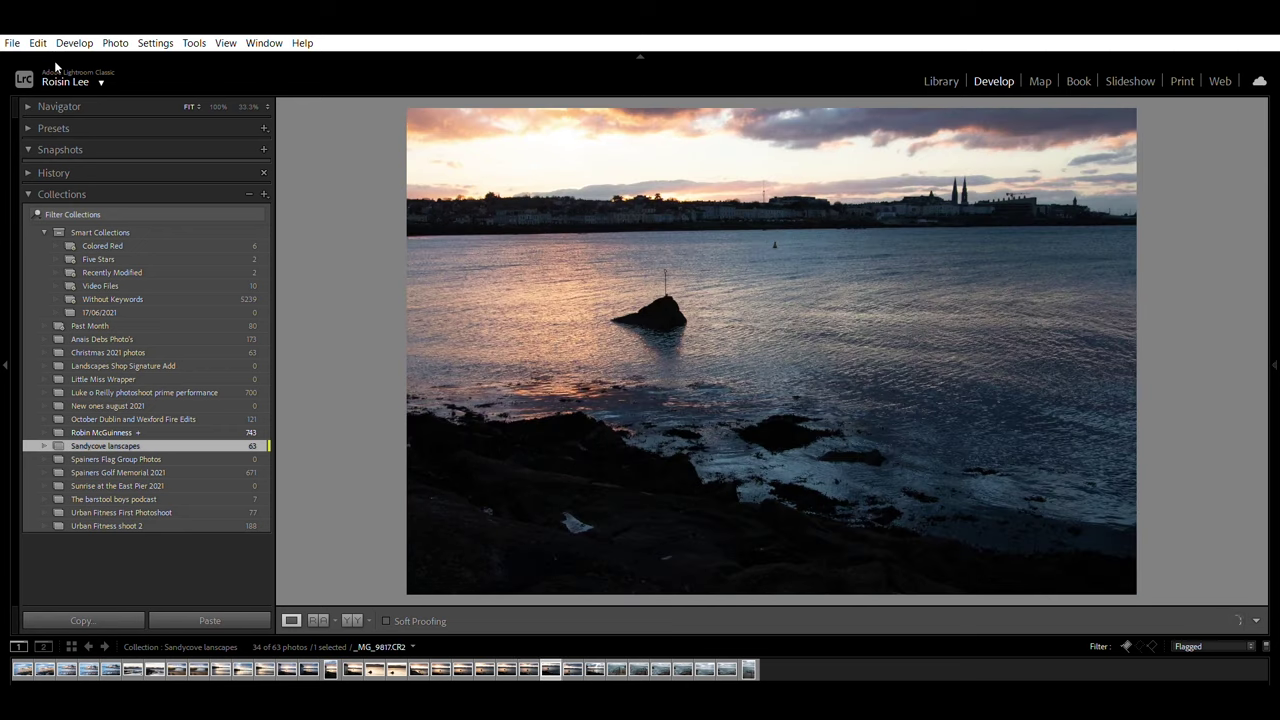
pyautogui.press('Right')
pyautogui.press('Right')
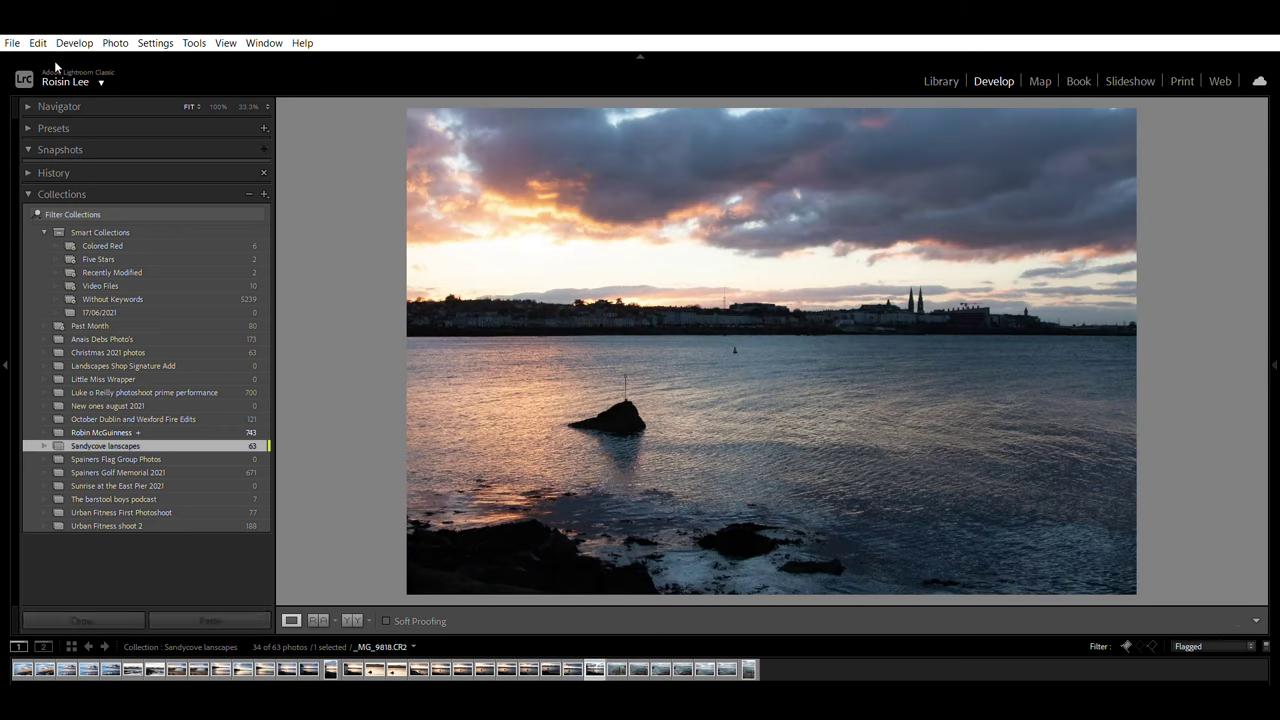
pyautogui.press('Right')
pyautogui.press('Left')
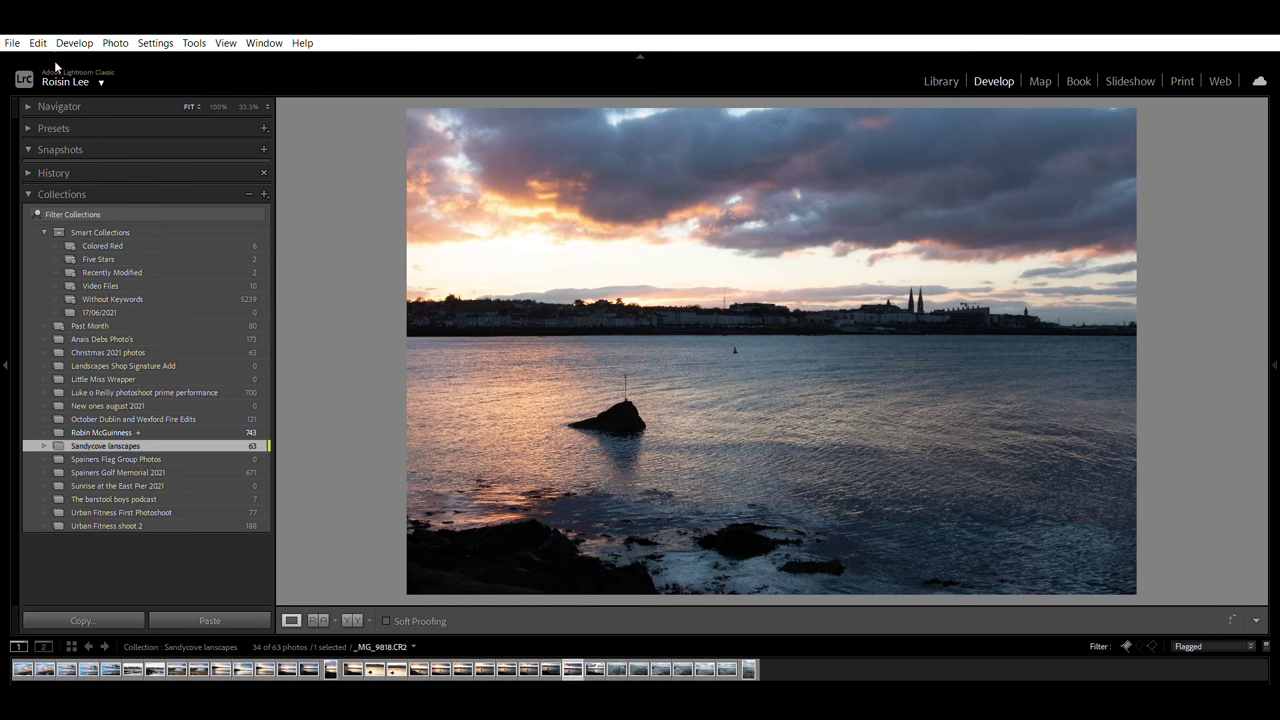
# Step: Raise Exposure to +0.48 in the Basic panel, briefly hiding the panels to check the result
pyautogui.moveTo(1274, 365)
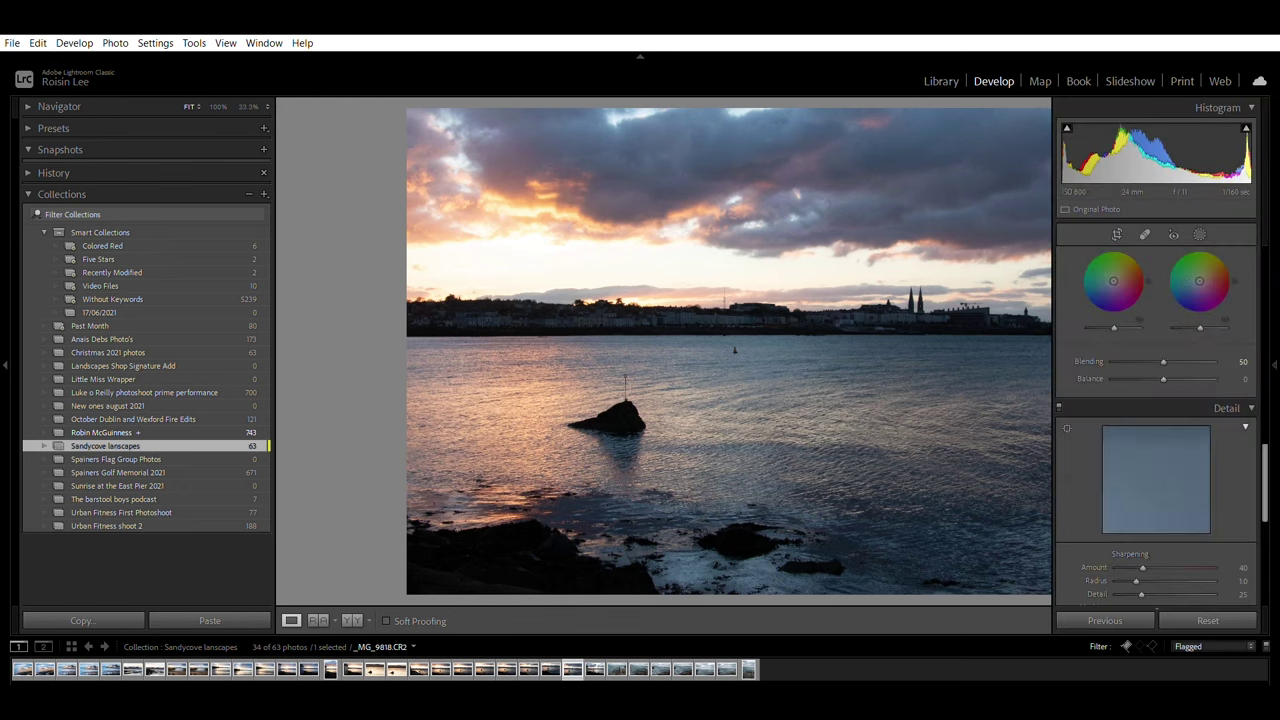
pyautogui.moveTo(1264, 440); pyautogui.dragTo(1260, 286)
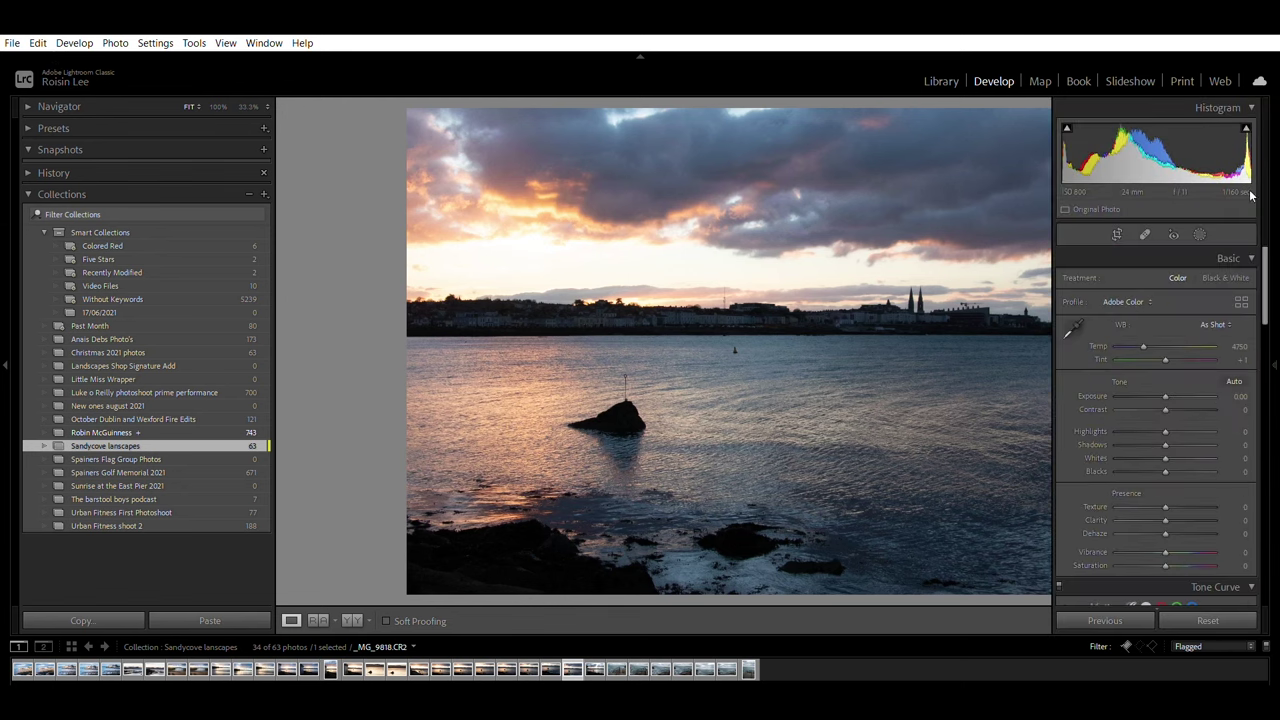
pyautogui.moveTo(1163, 378); pyautogui.dragTo(1169, 390)
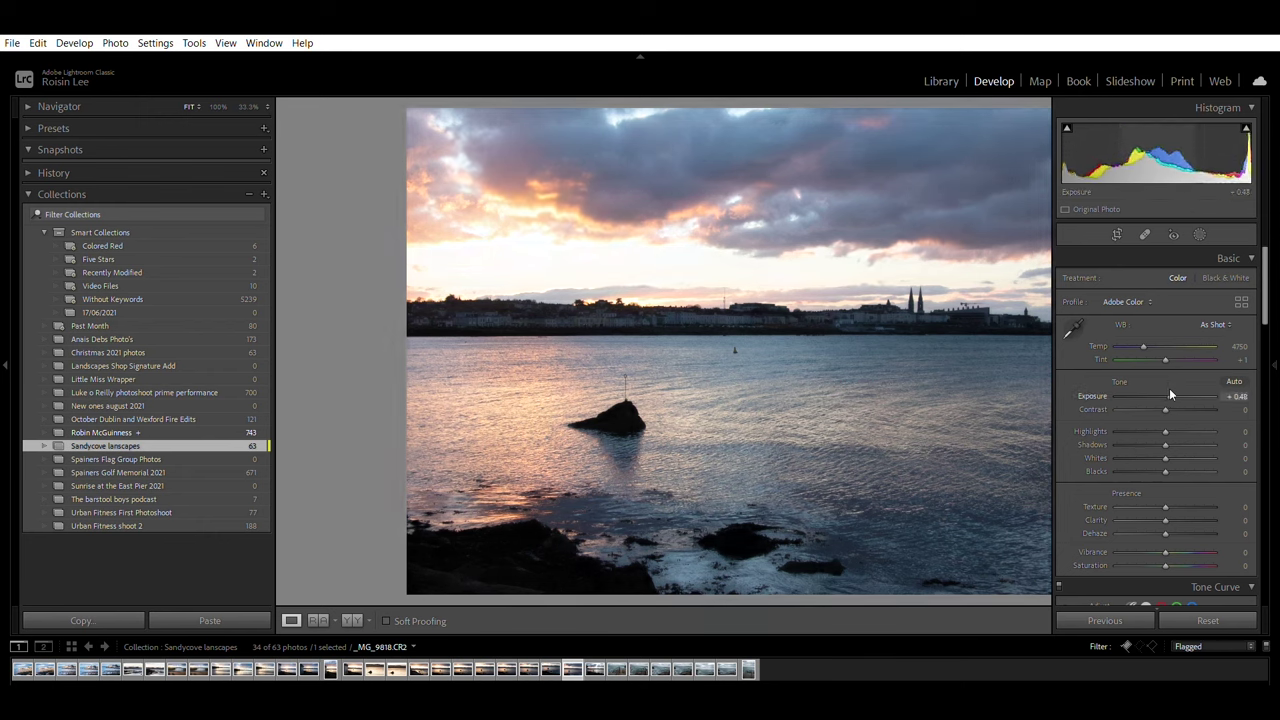
pyautogui.press('F8')
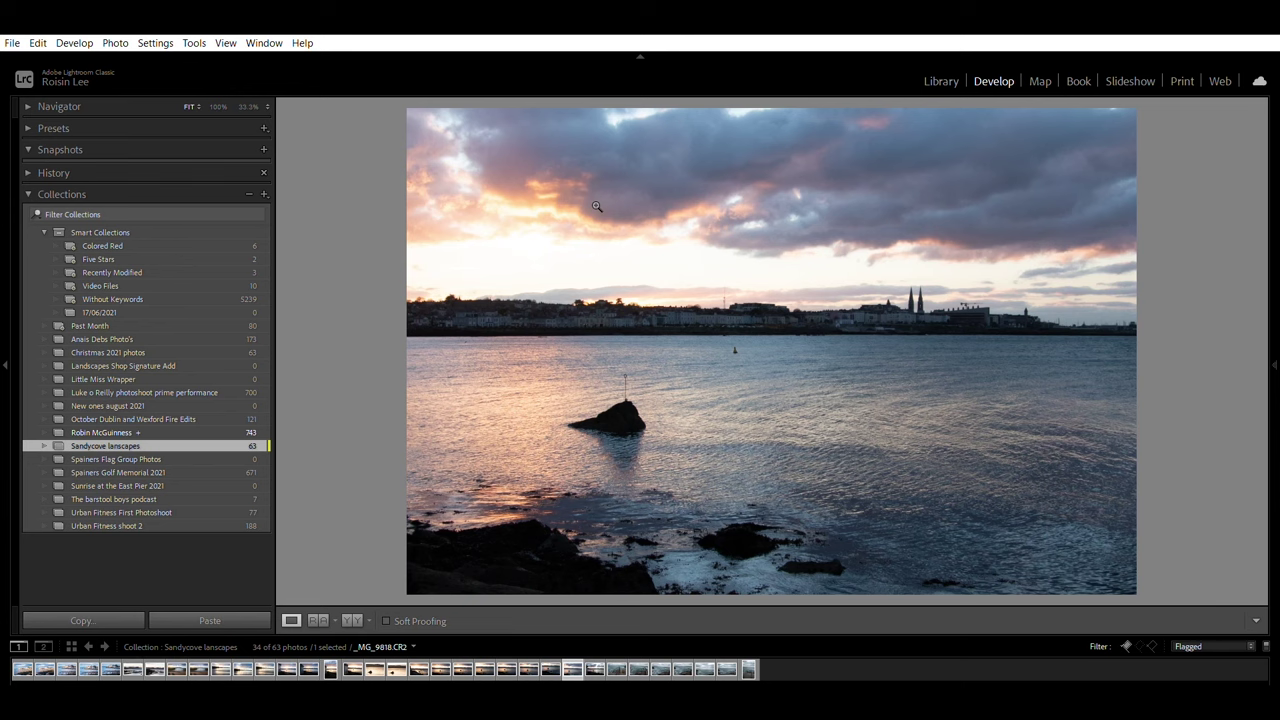
pyautogui.press('F8')
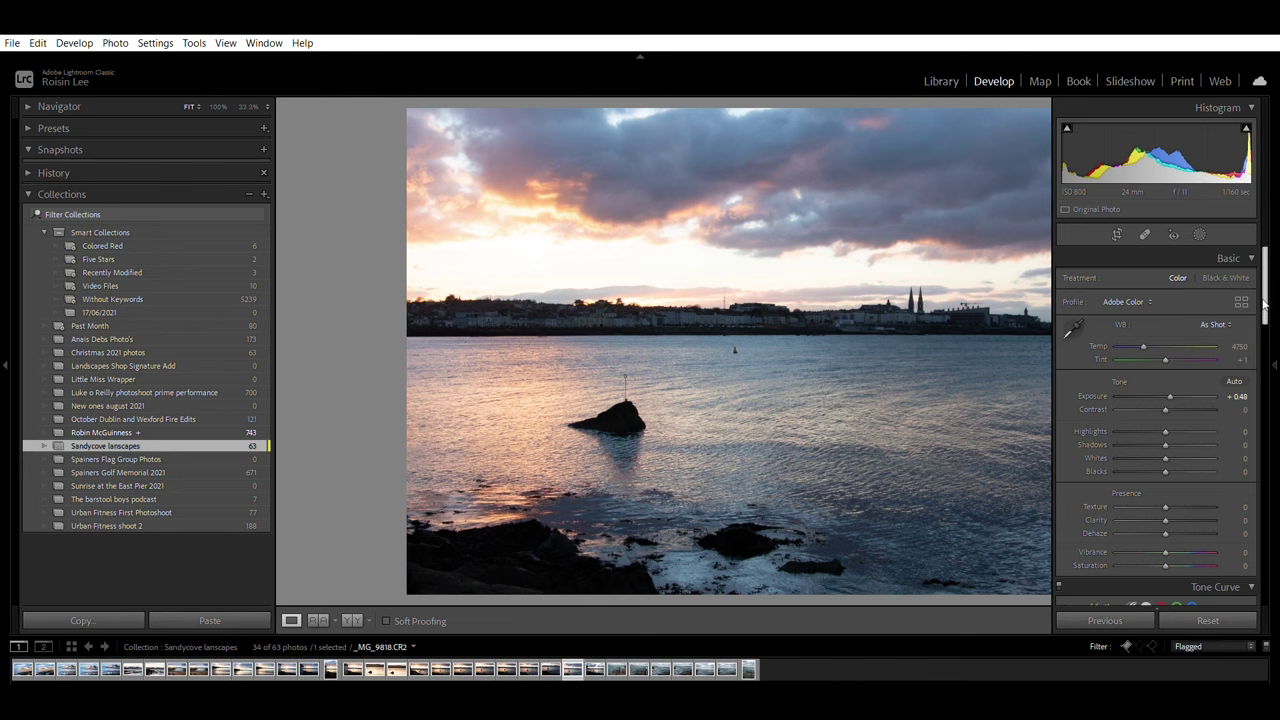
# Step: Set Highlights to -4, Temp to 4603 and Vibrance to +34 in the Basic panel
pyautogui.click(1160, 430)
pyautogui.moveTo(1158, 421); pyautogui.dragTo(1161, 466)
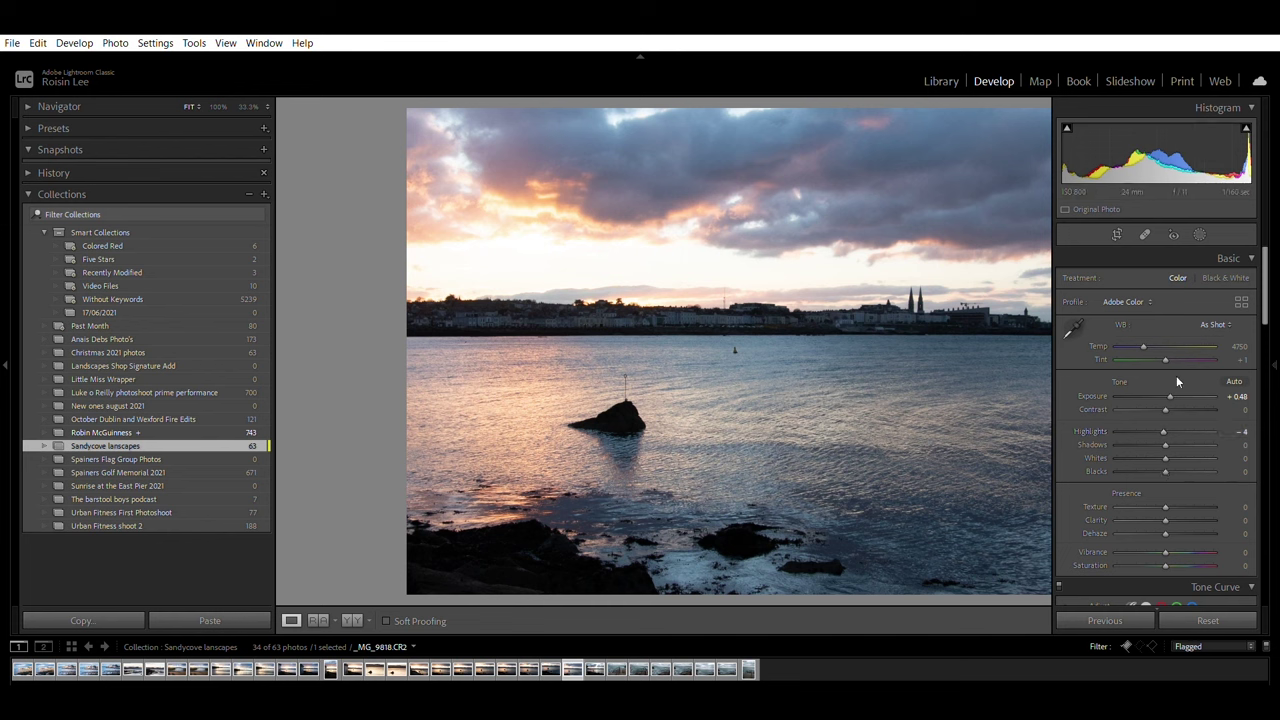
pyautogui.moveTo(1143, 335); pyautogui.dragTo(1141, 334)
pyautogui.scroll(-3, 1265, 255)
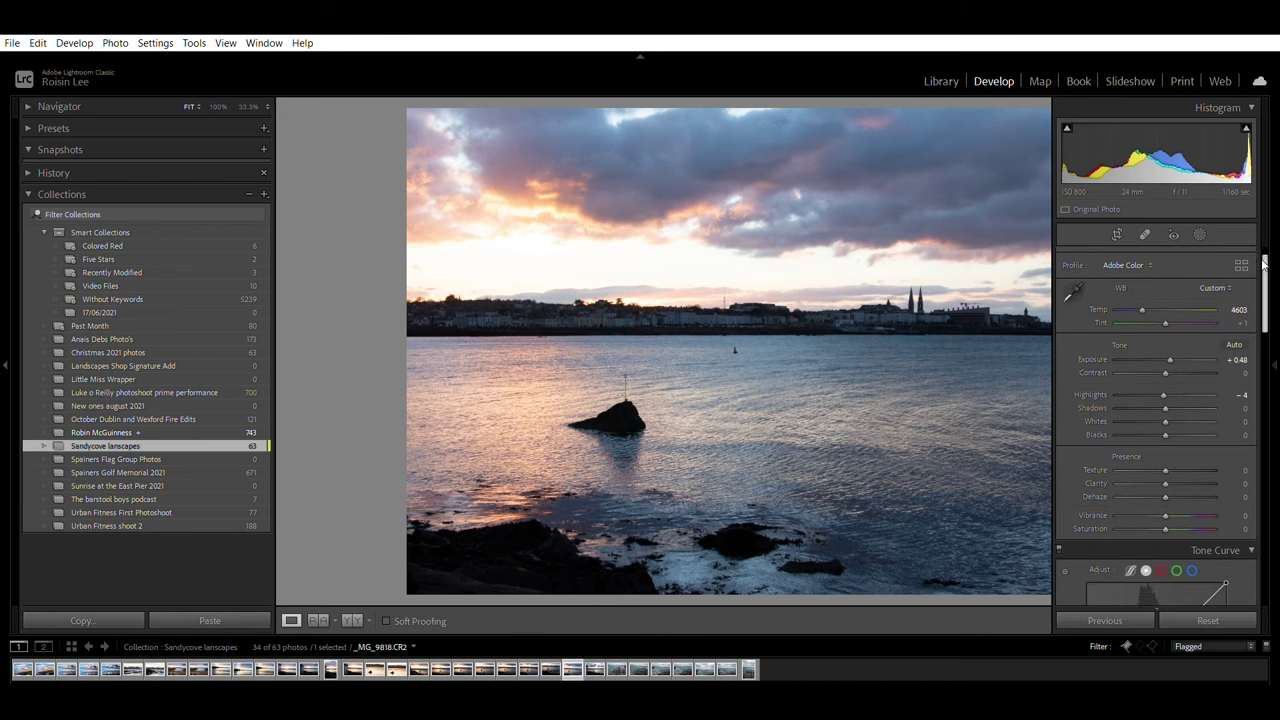
pyautogui.moveTo(1163, 418); pyautogui.dragTo(1181, 430)
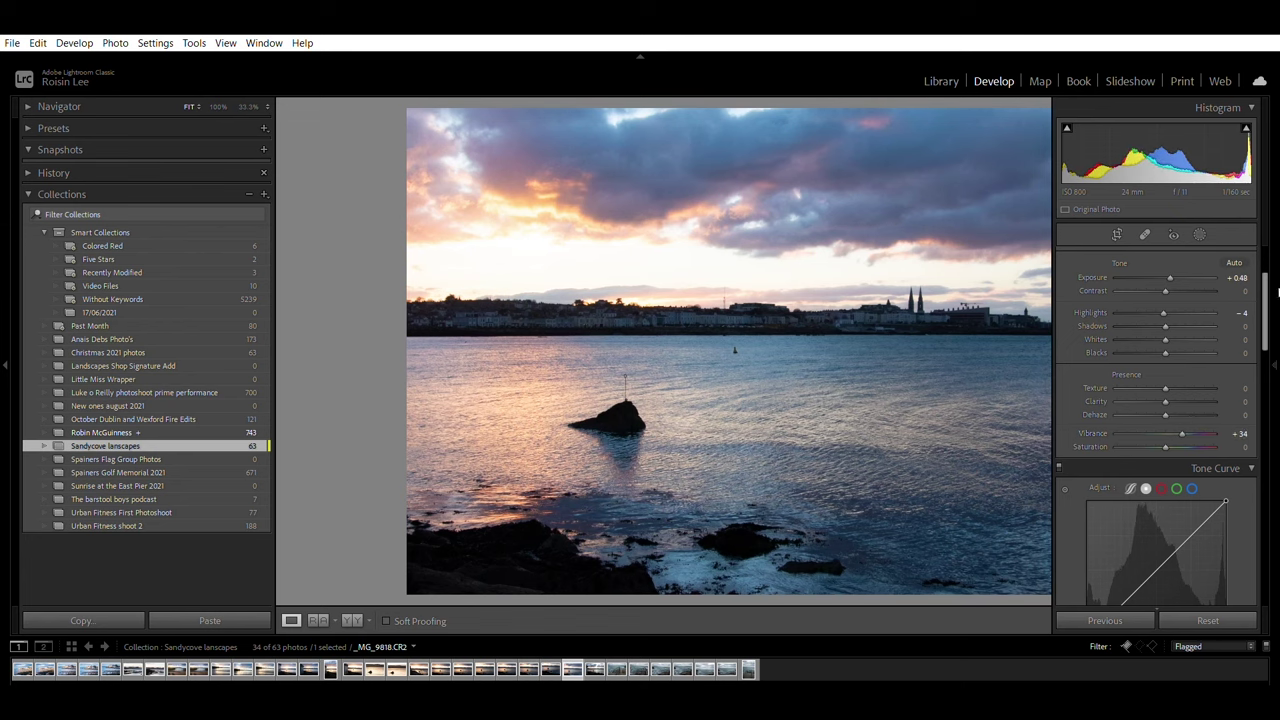
pyautogui.scroll(3, 1205, 335)
# Step: Zoom in to inspect the skyline, then cool Temp to 4329
pyautogui.press('F8')
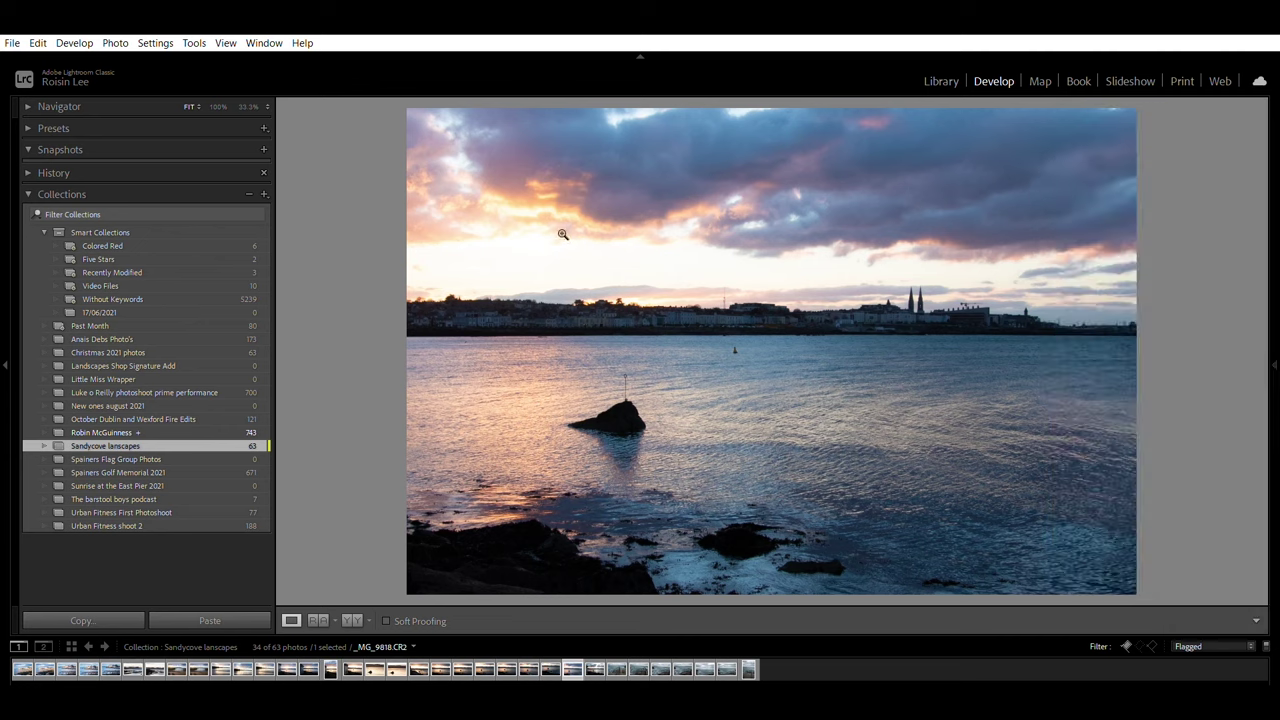
pyautogui.click(599, 245)
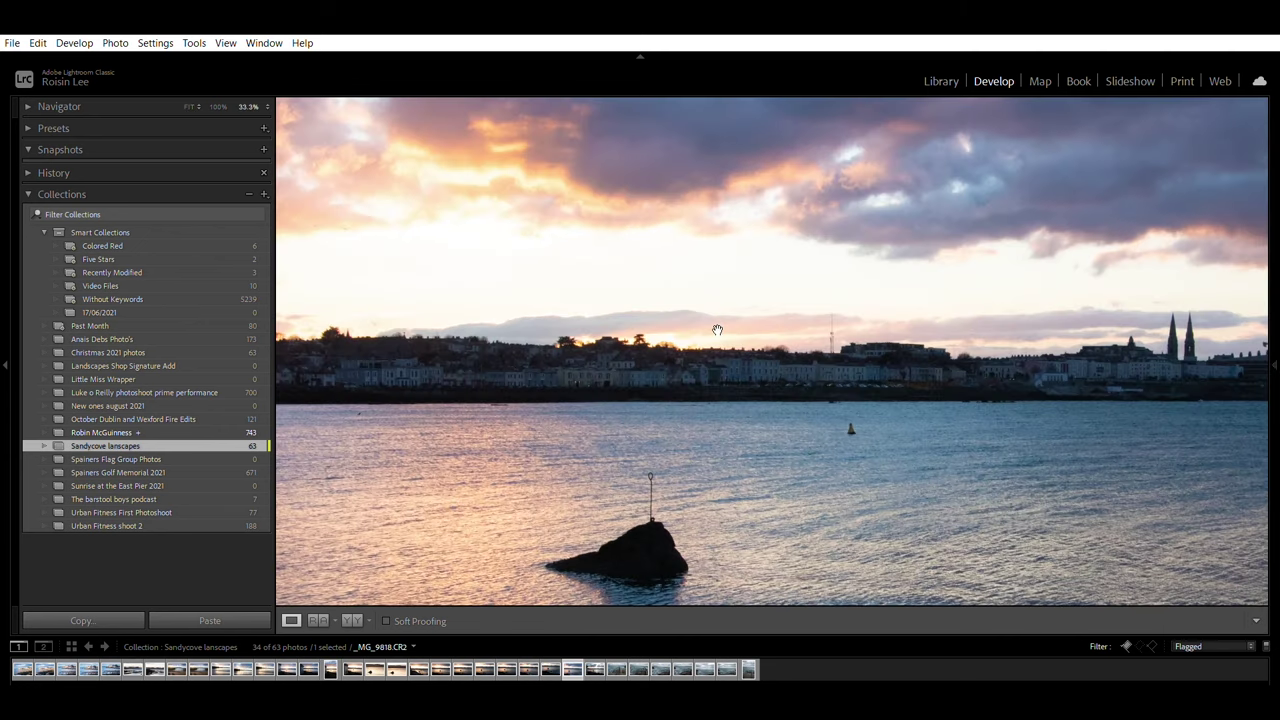
pyautogui.click(775, 324)
pyautogui.press('F8')
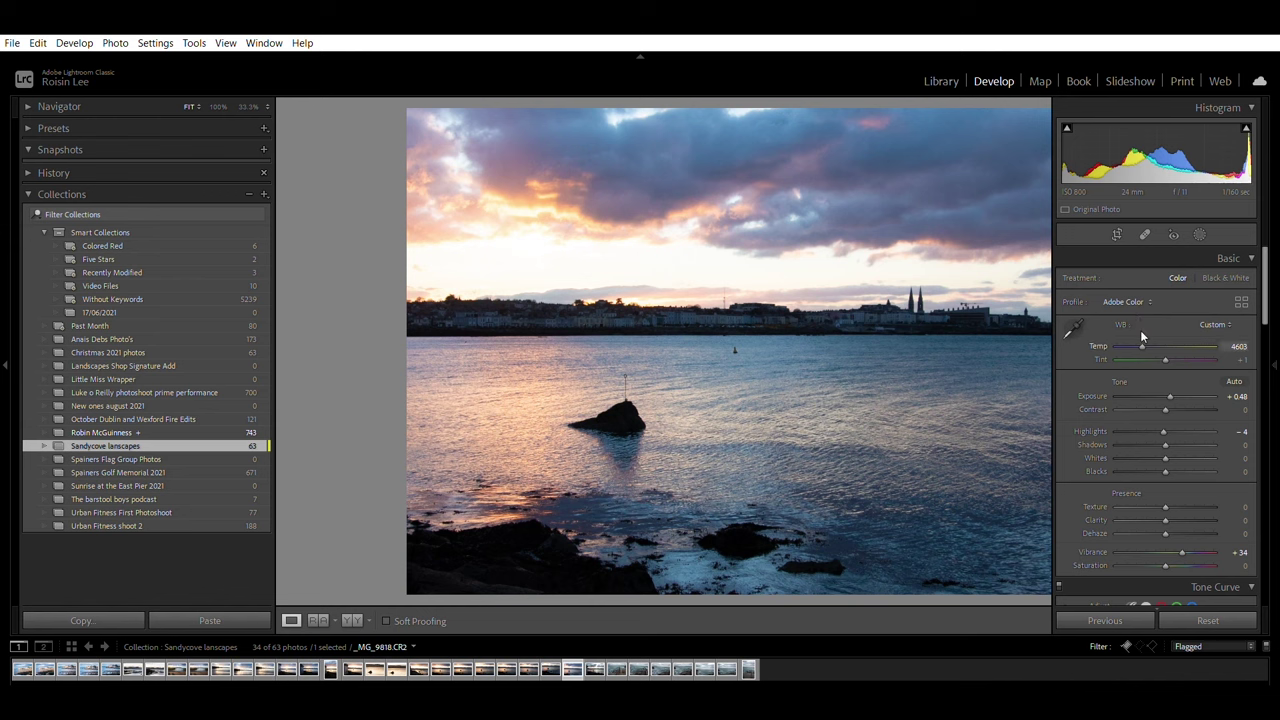
pyautogui.moveTo(1140, 332); pyautogui.dragTo(1138, 352)
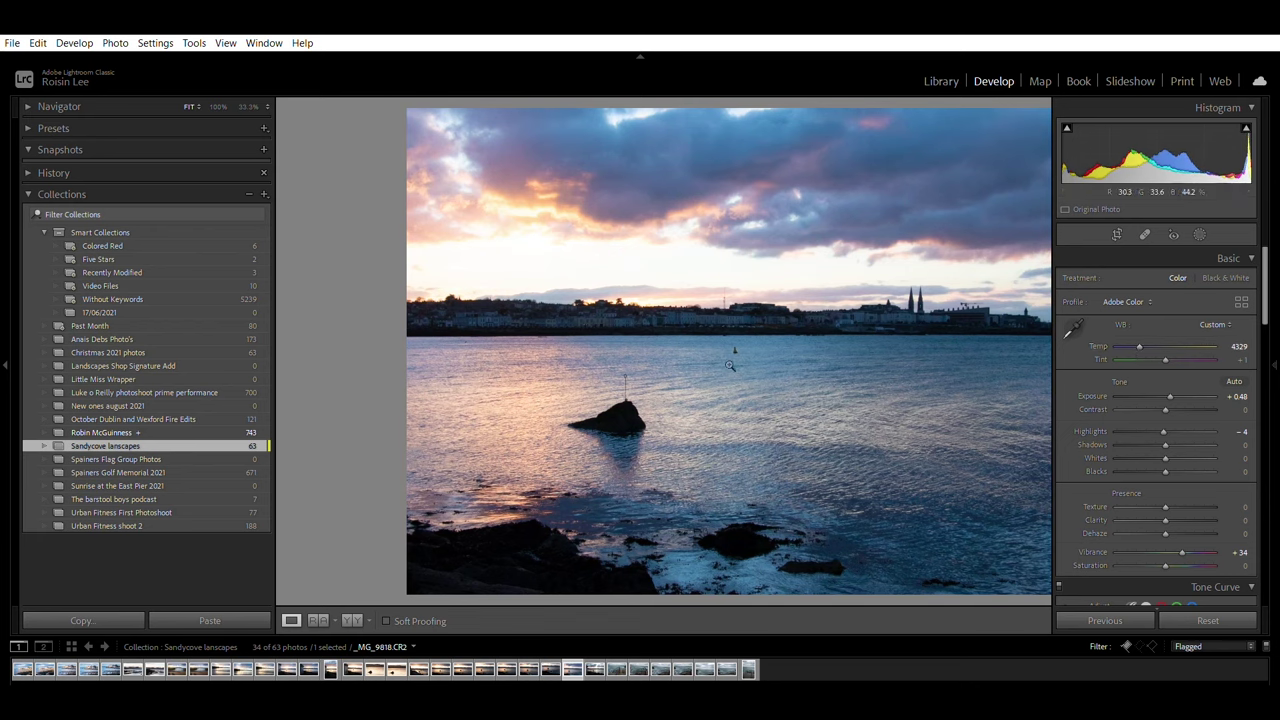
# Step: Shift Tint to -4 and raise Exposure to +0.89, toggling panels to compare
pyautogui.press('F8')
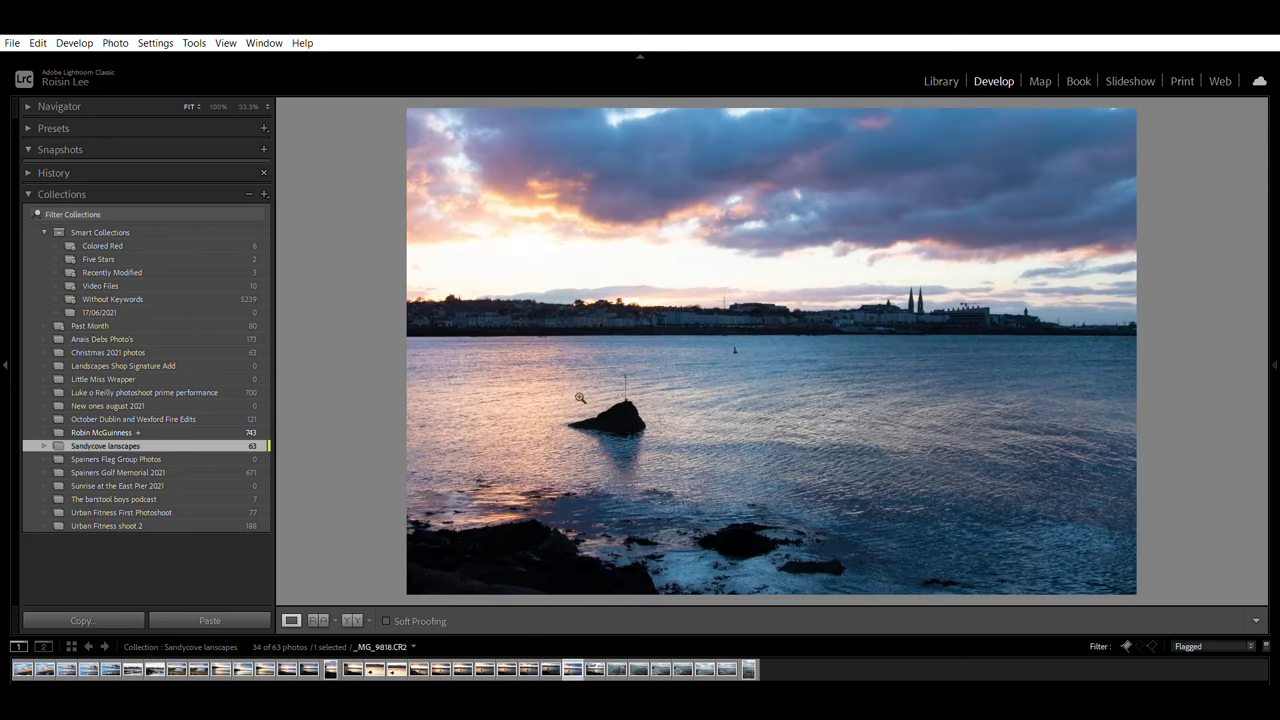
pyautogui.moveTo(1271, 365)
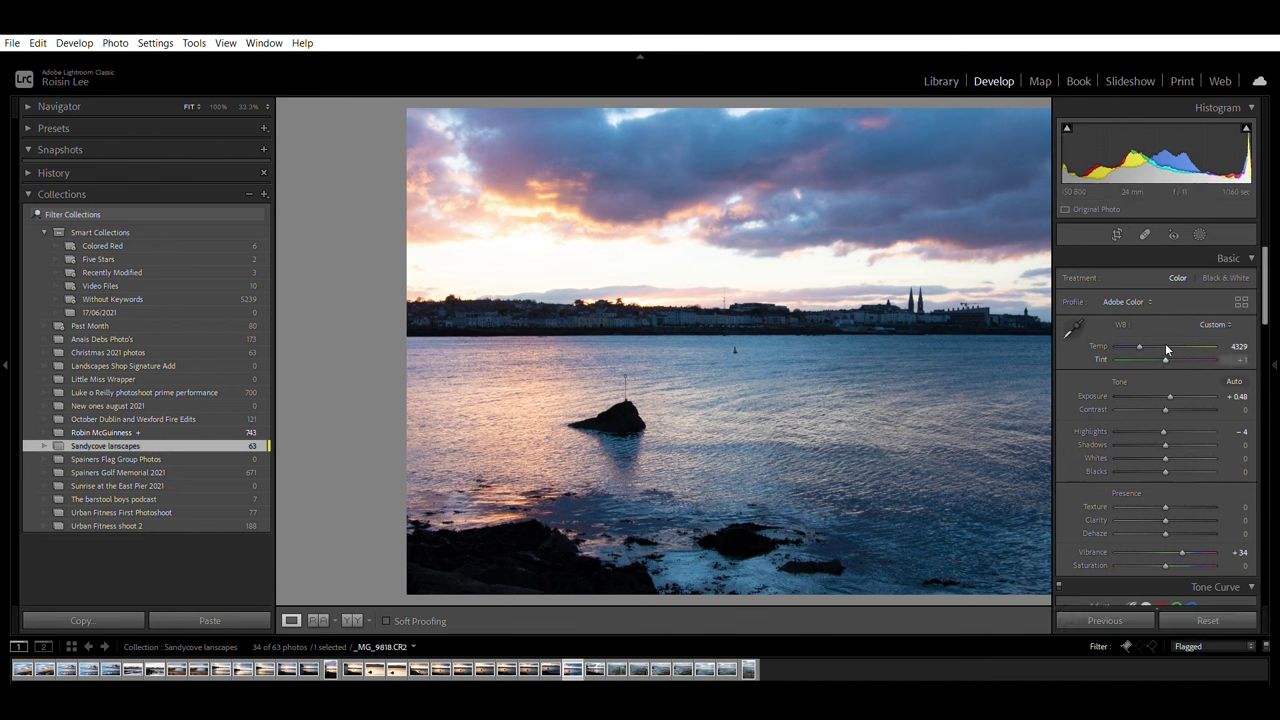
pyautogui.moveTo(1166, 346); pyautogui.dragTo(1162, 356)
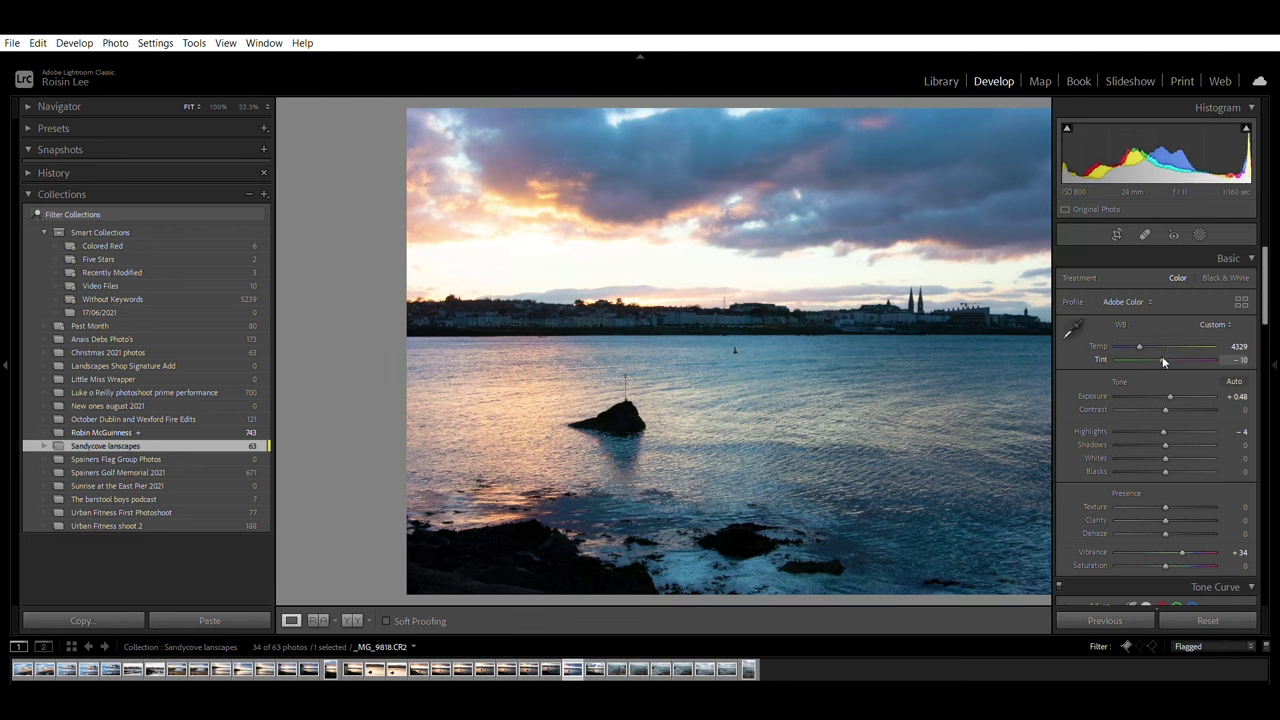
pyautogui.press('F8')
pyautogui.press('F8')
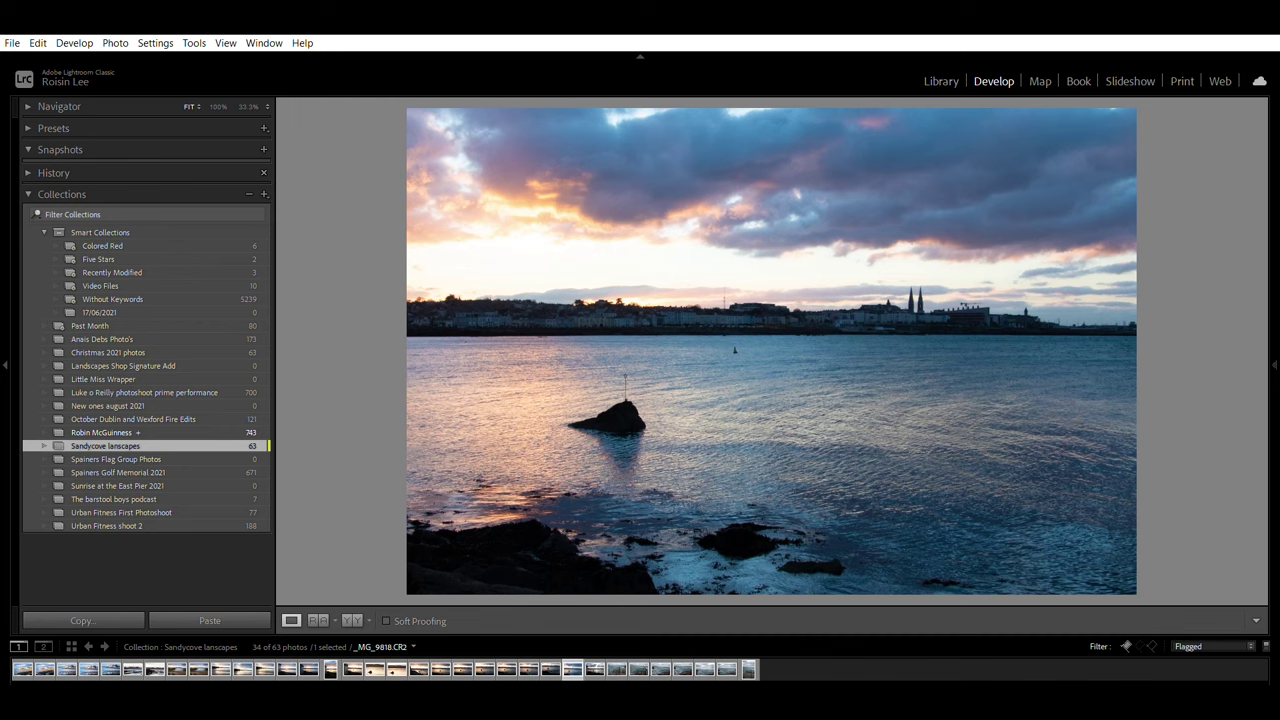
pyautogui.press('F8')
pyautogui.moveTo(1170, 396); pyautogui.dragTo(1175, 396)
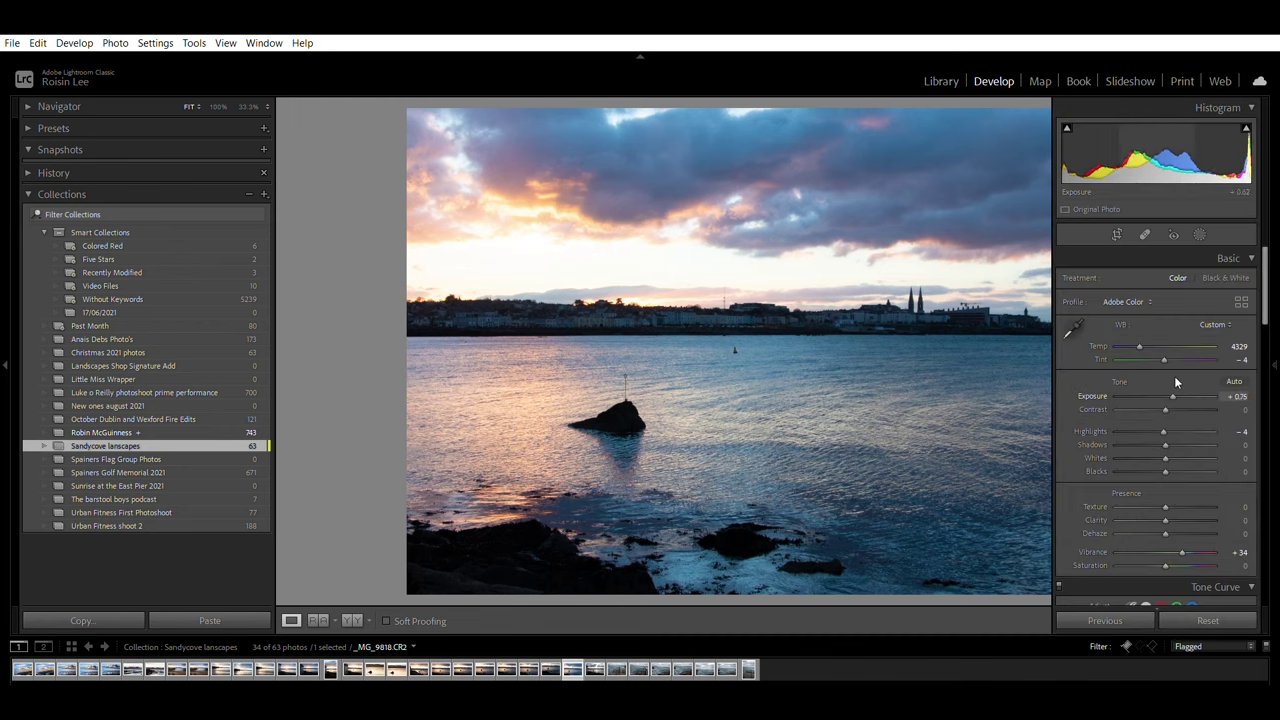
pyautogui.press('F8')
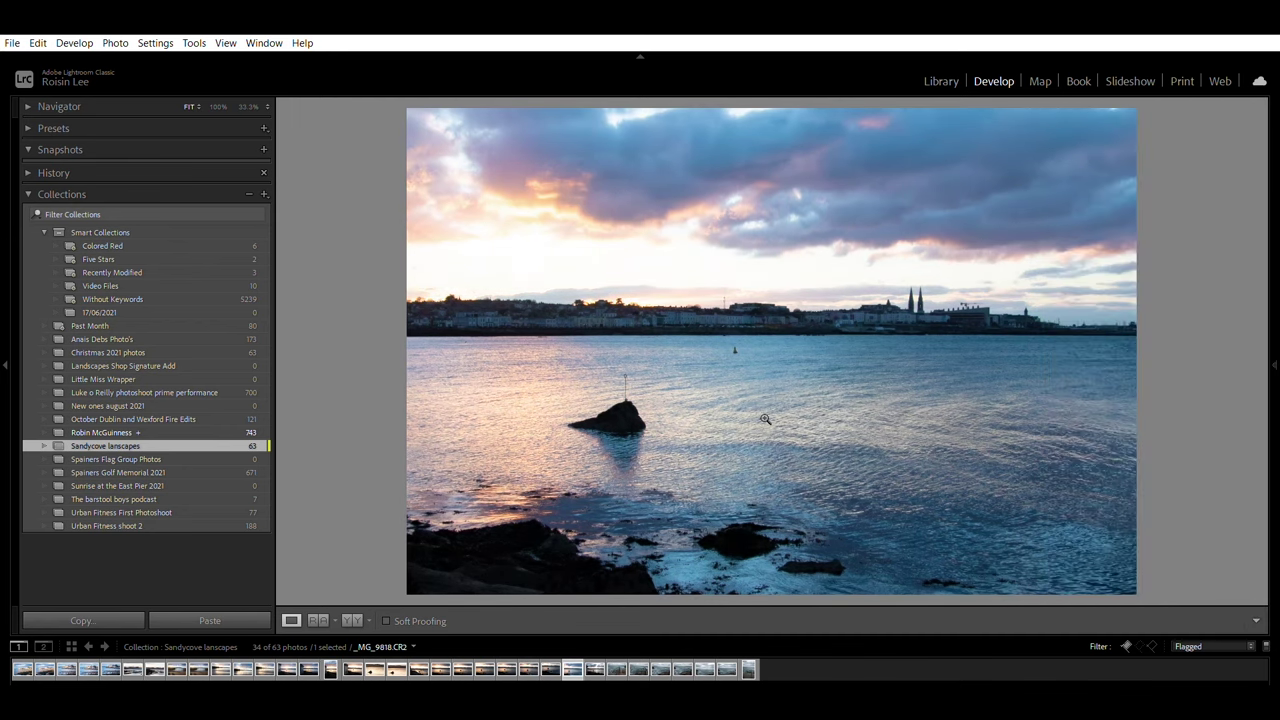
pyautogui.press('F8')
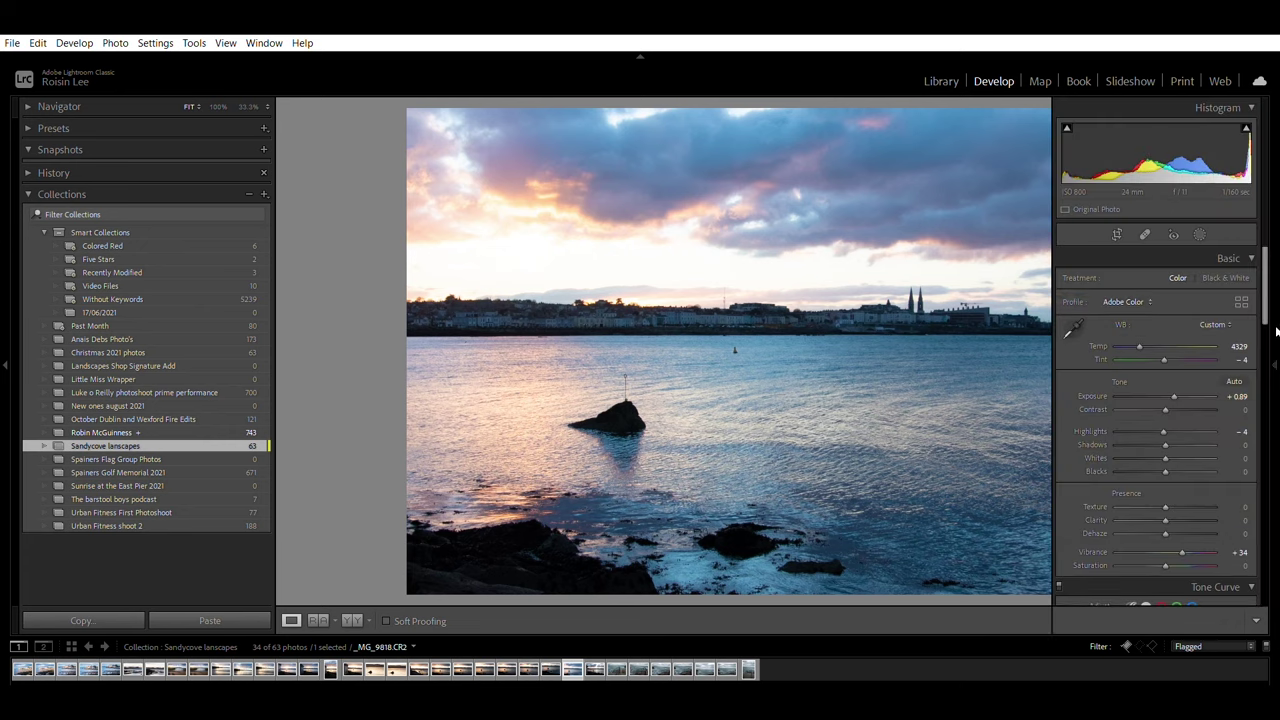
# Step: Apply a 4:3 crop shifted slightly left, then undo it to compare with the full frame
pyautogui.click(1116, 232)
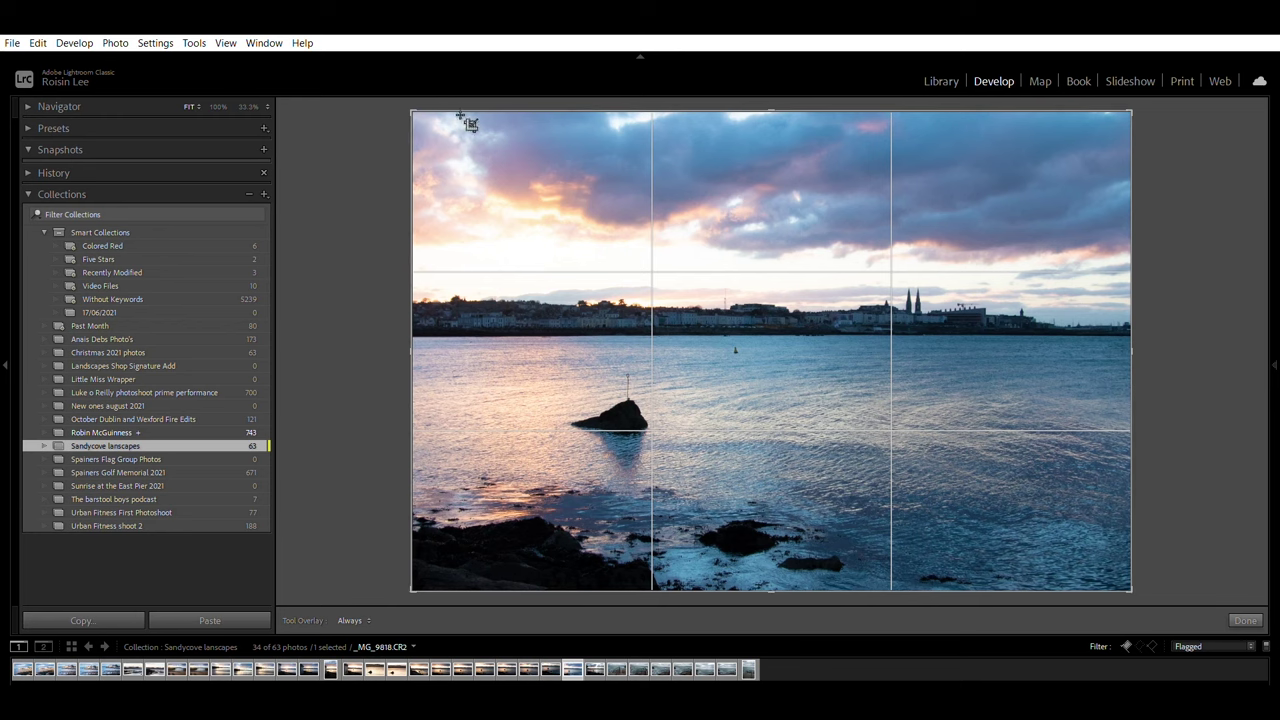
pyautogui.press('F8')
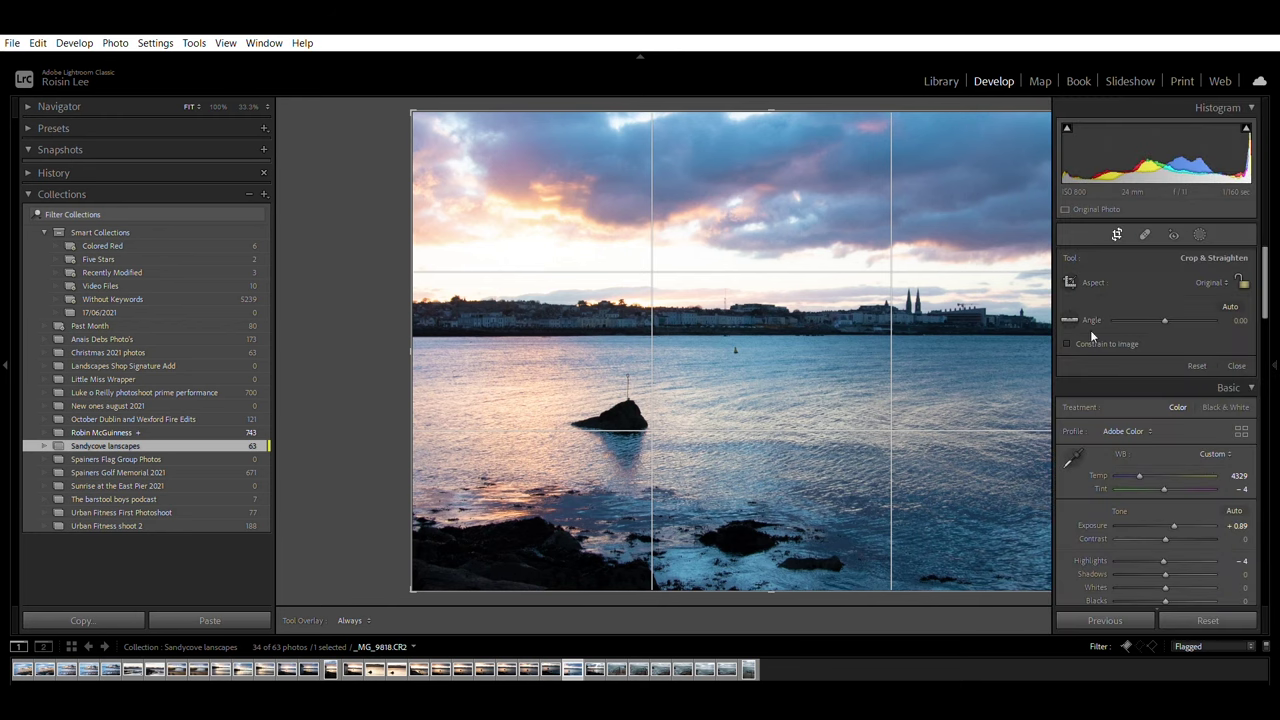
pyautogui.press('a')
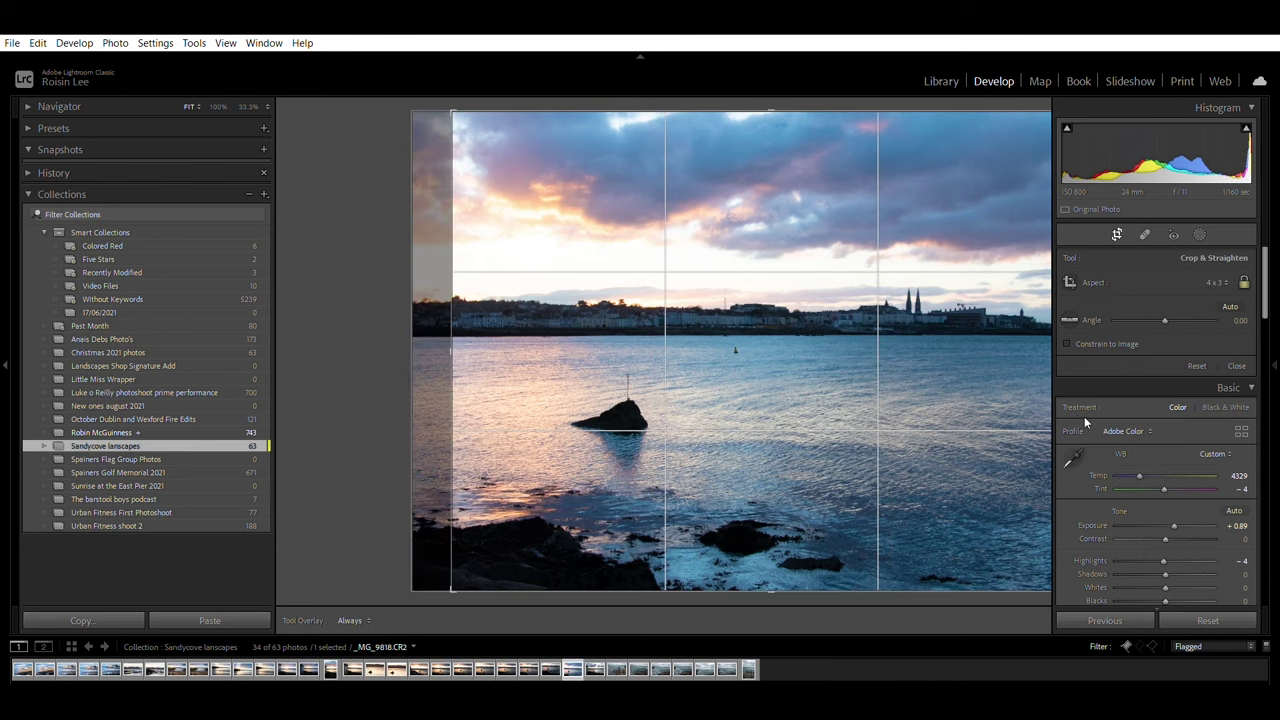
pyautogui.press('F8')
pyautogui.moveTo(621, 306); pyautogui.dragTo(596, 308)
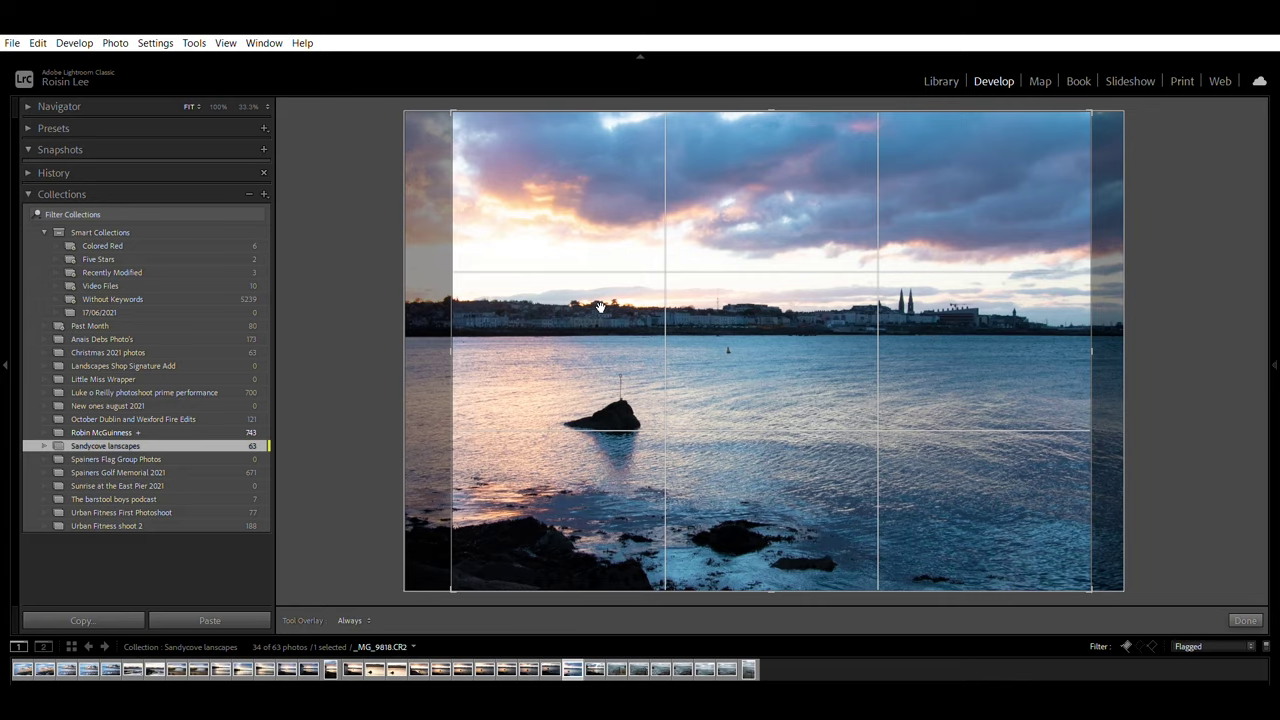
pyautogui.press('Return')
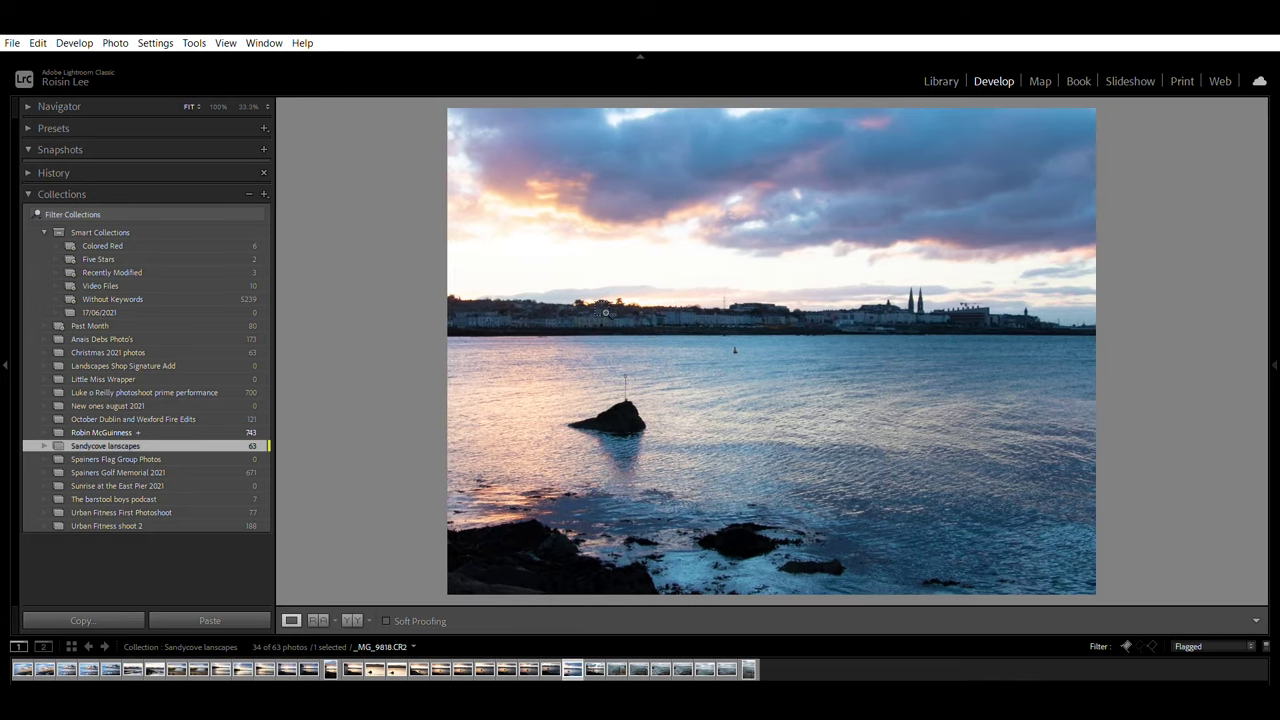
pyautogui.hotkey('ctrl', 'z')
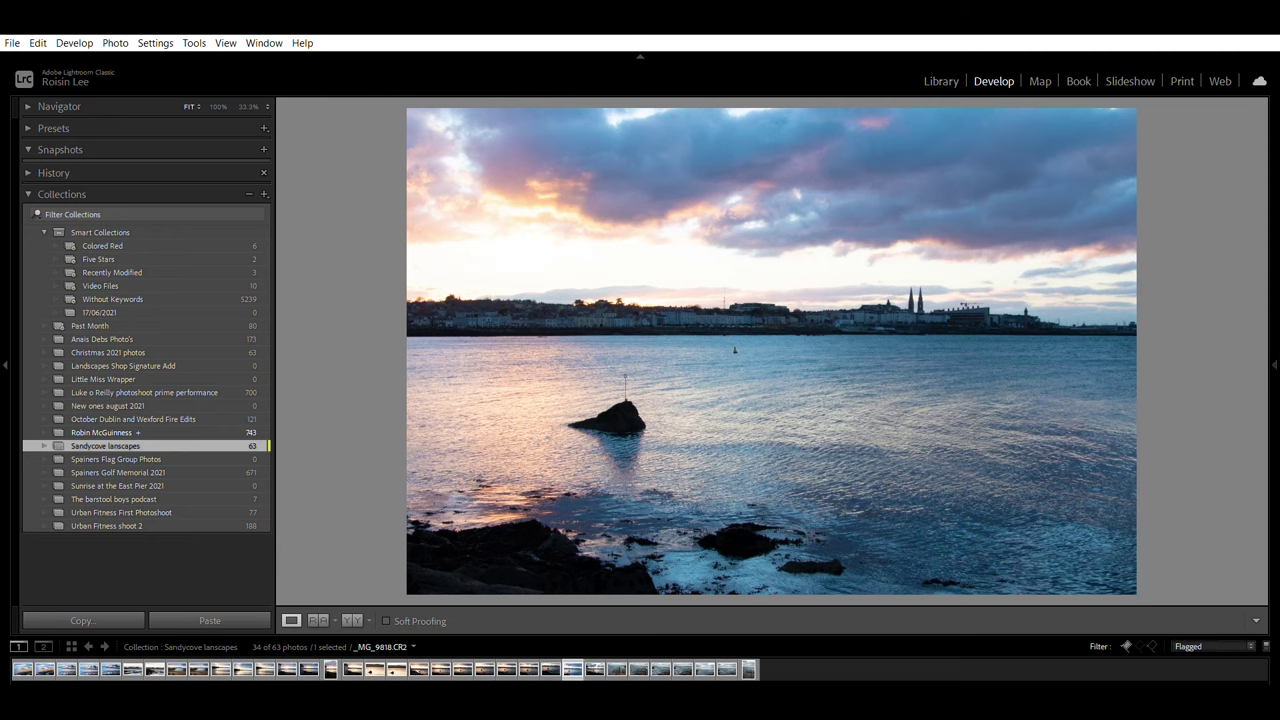
# Step: Crop to a wide panoramic frame by trimming sky off the top
pyautogui.moveTo(1274, 320)
pyautogui.click(1117, 234)
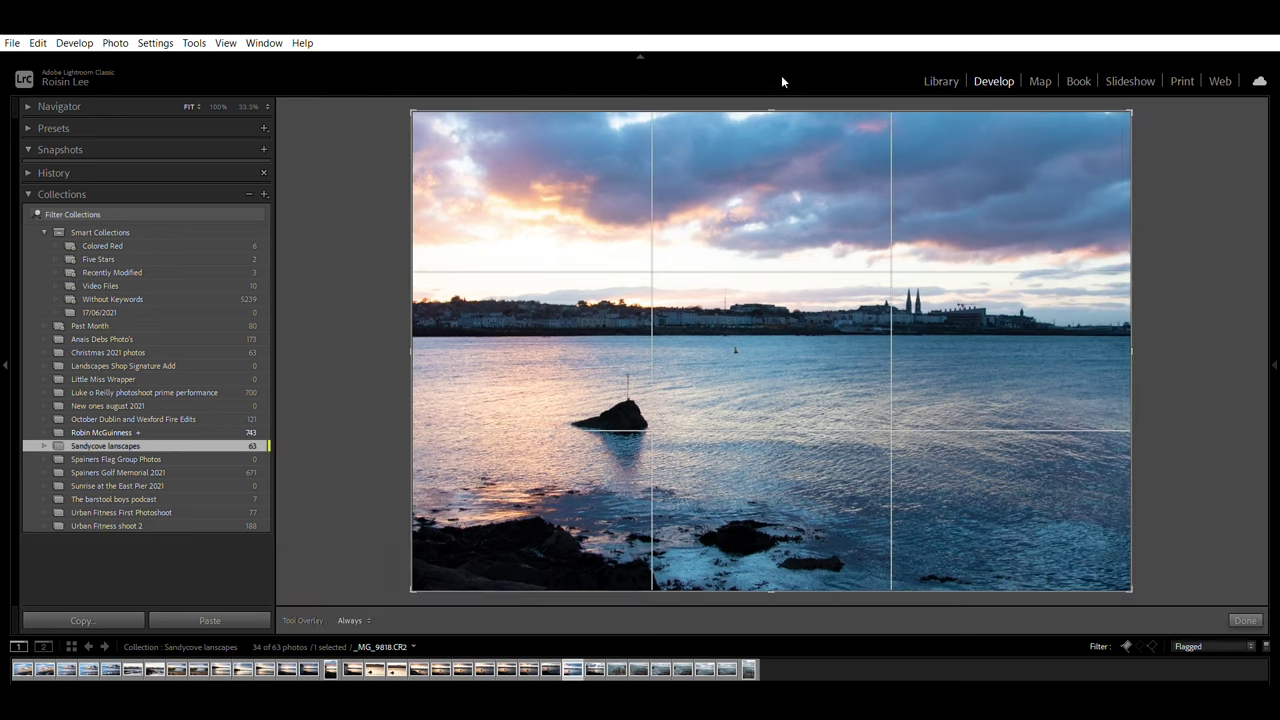
pyautogui.moveTo(770, 112); pyautogui.dragTo(778, 149)
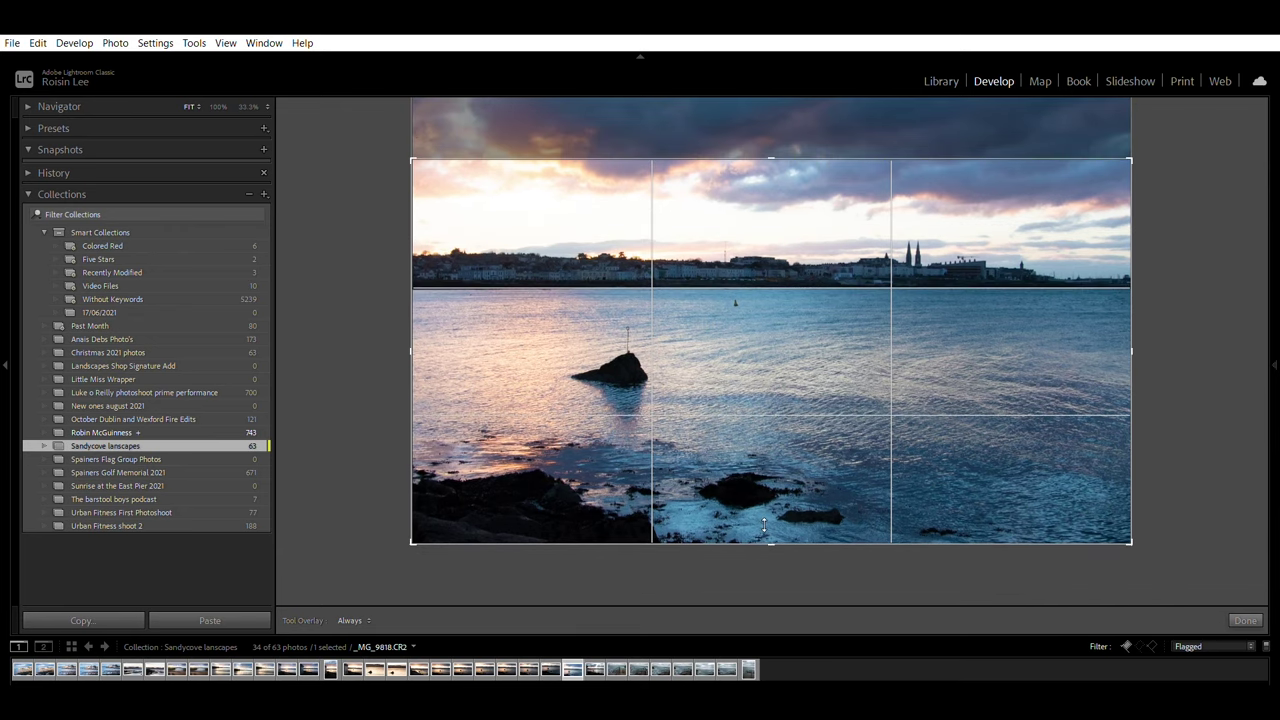
pyautogui.moveTo(767, 160); pyautogui.dragTo(767, 152)
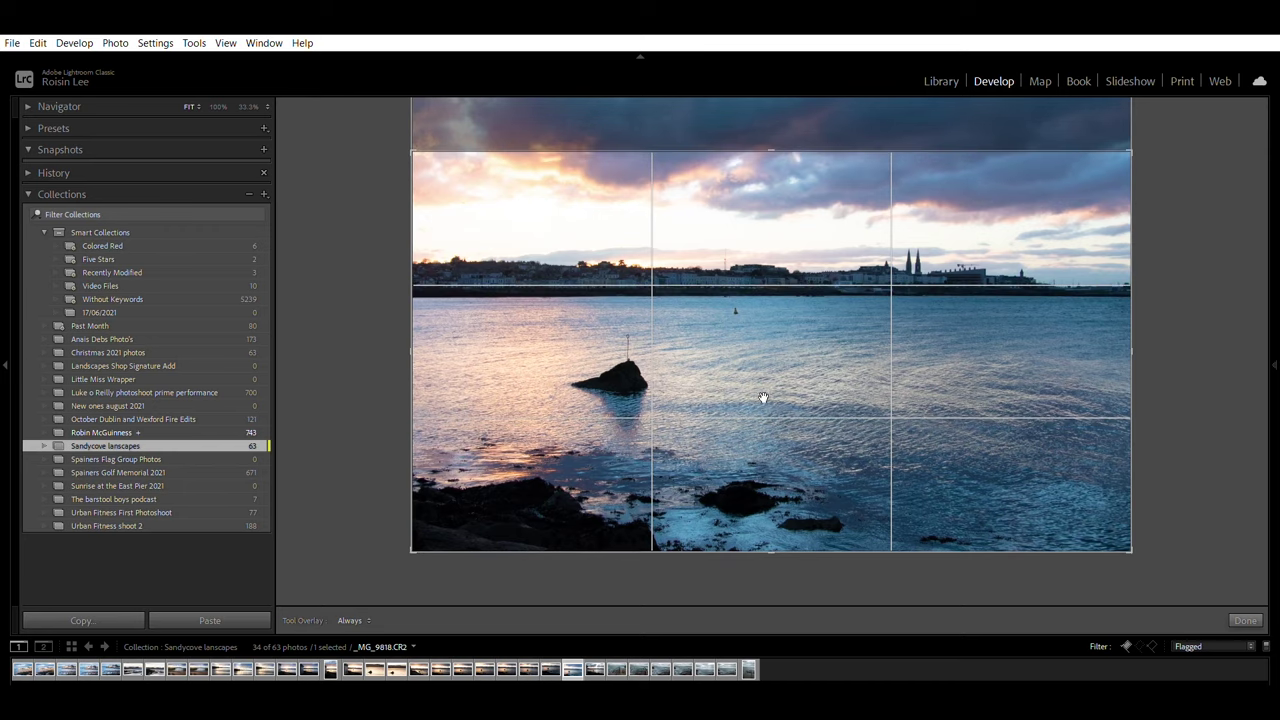
pyautogui.press('Return')
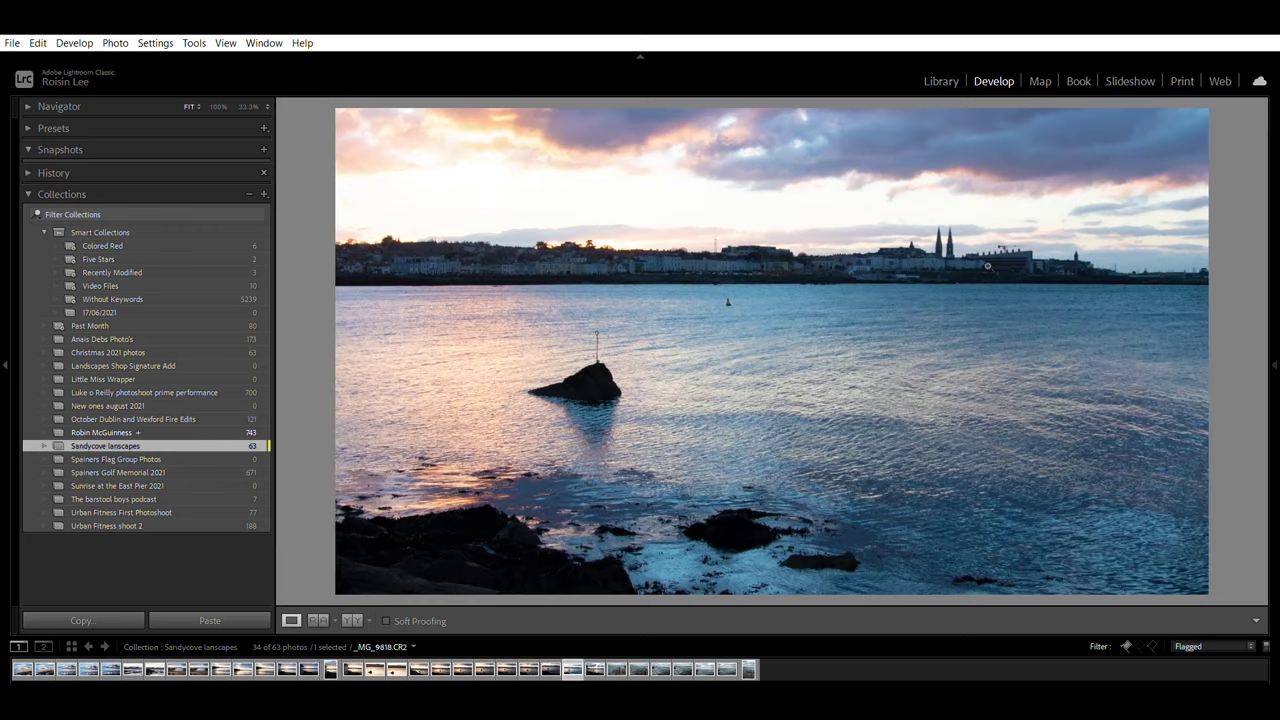
# Step: Trim the photo's left side, then undo that trim
pyautogui.moveTo(1274, 300)
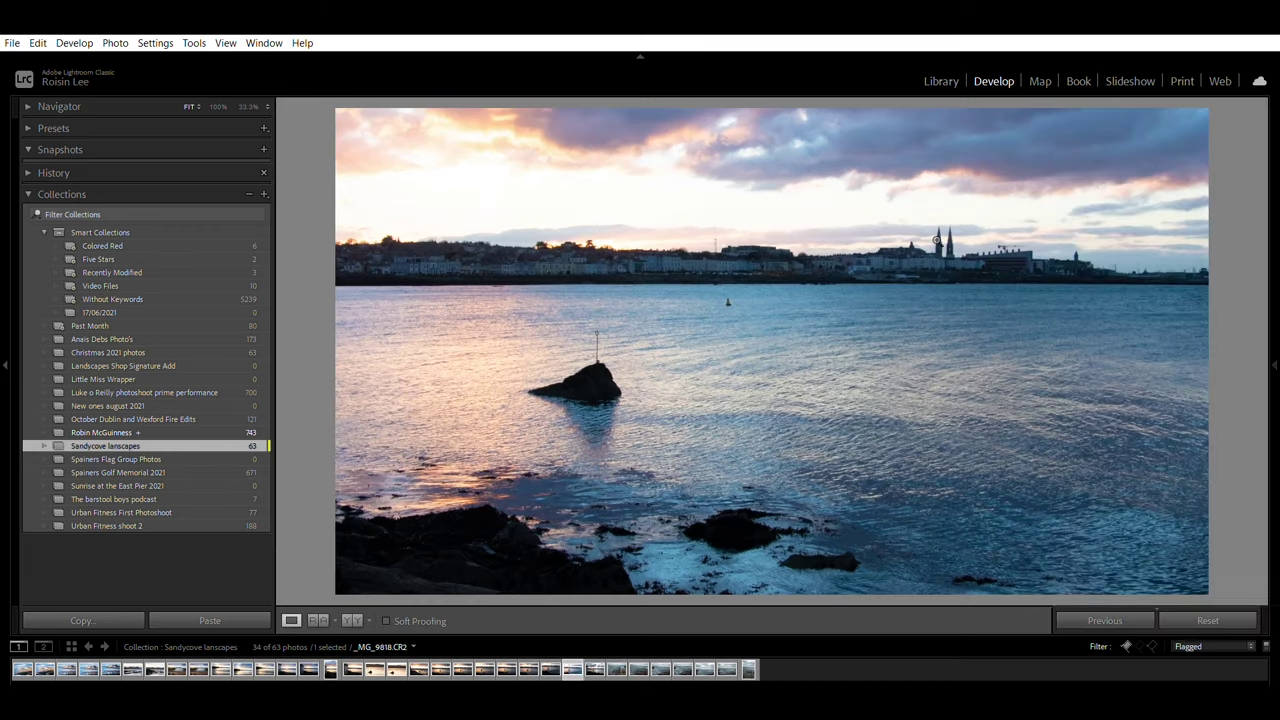
pyautogui.moveTo(1274, 342)
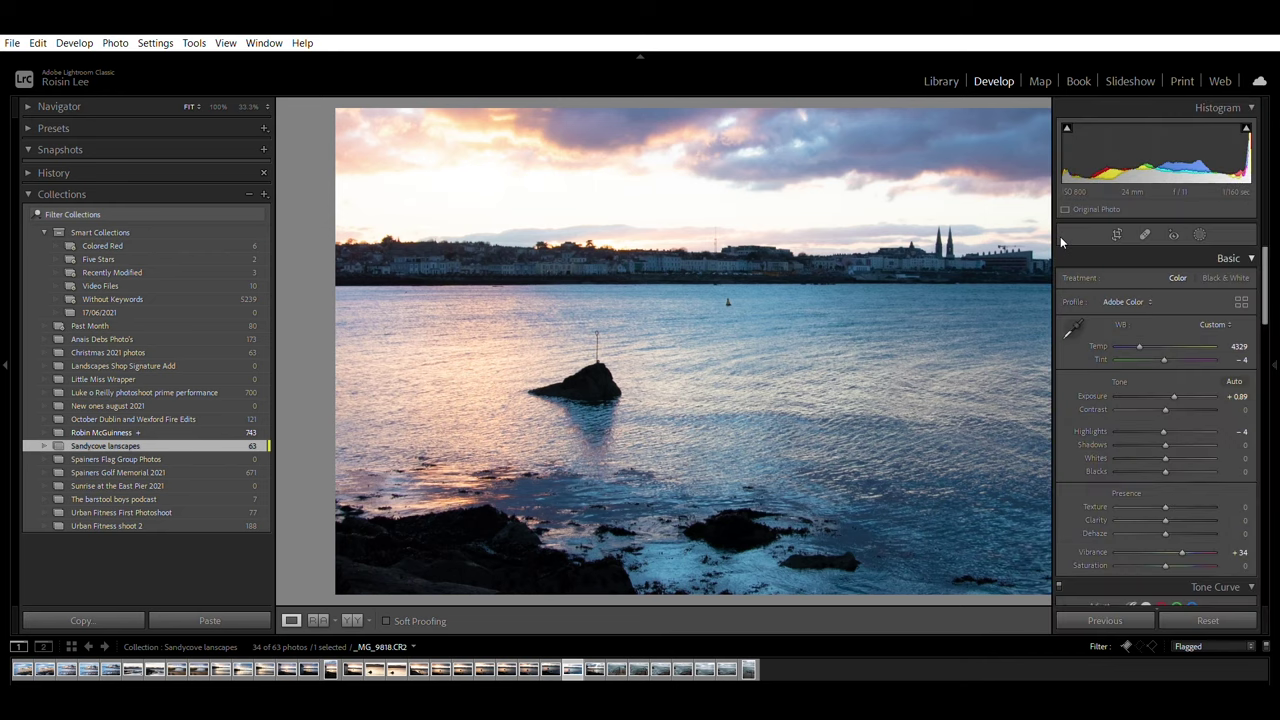
pyautogui.click(1117, 234)
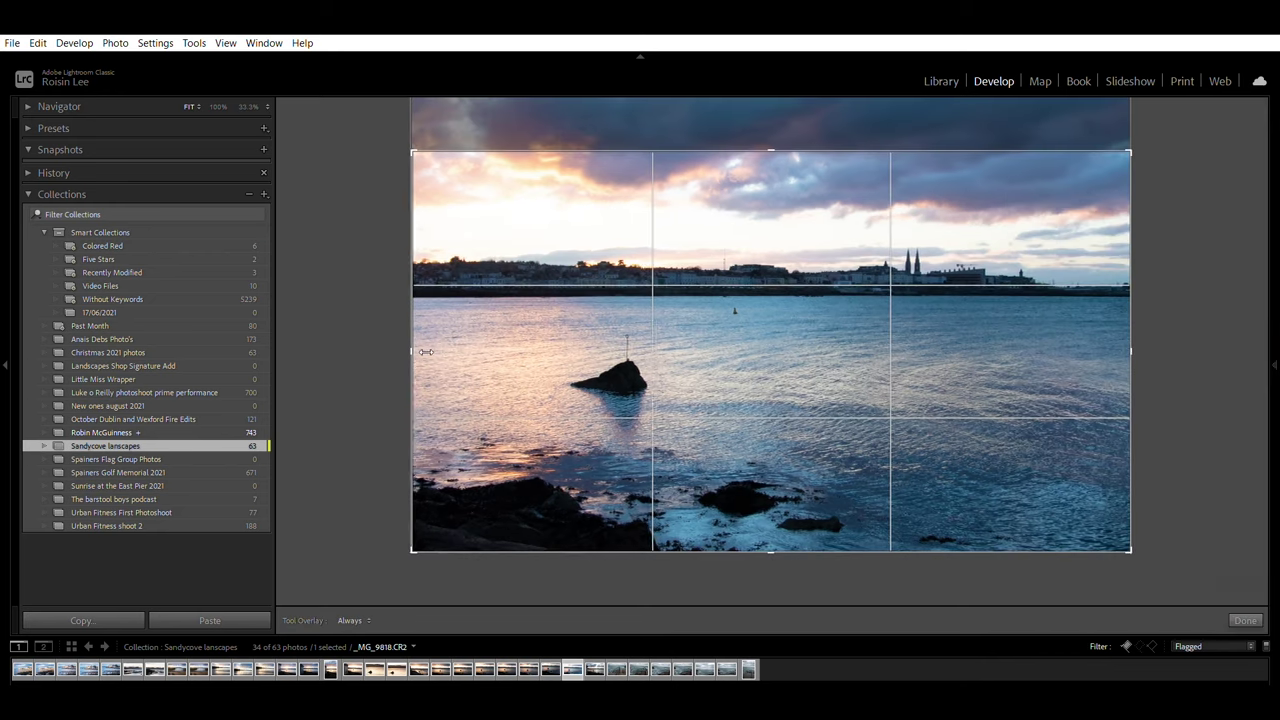
pyautogui.moveTo(416, 352); pyautogui.dragTo(446, 354)
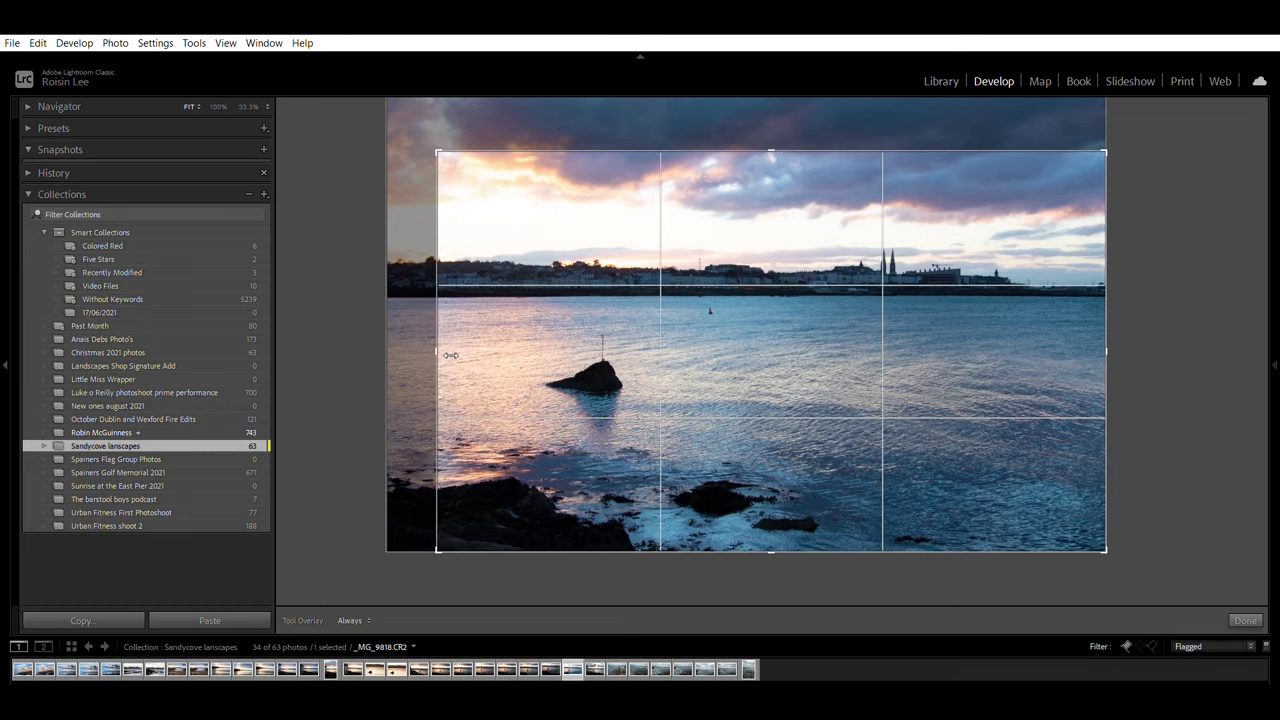
pyautogui.press('Return')
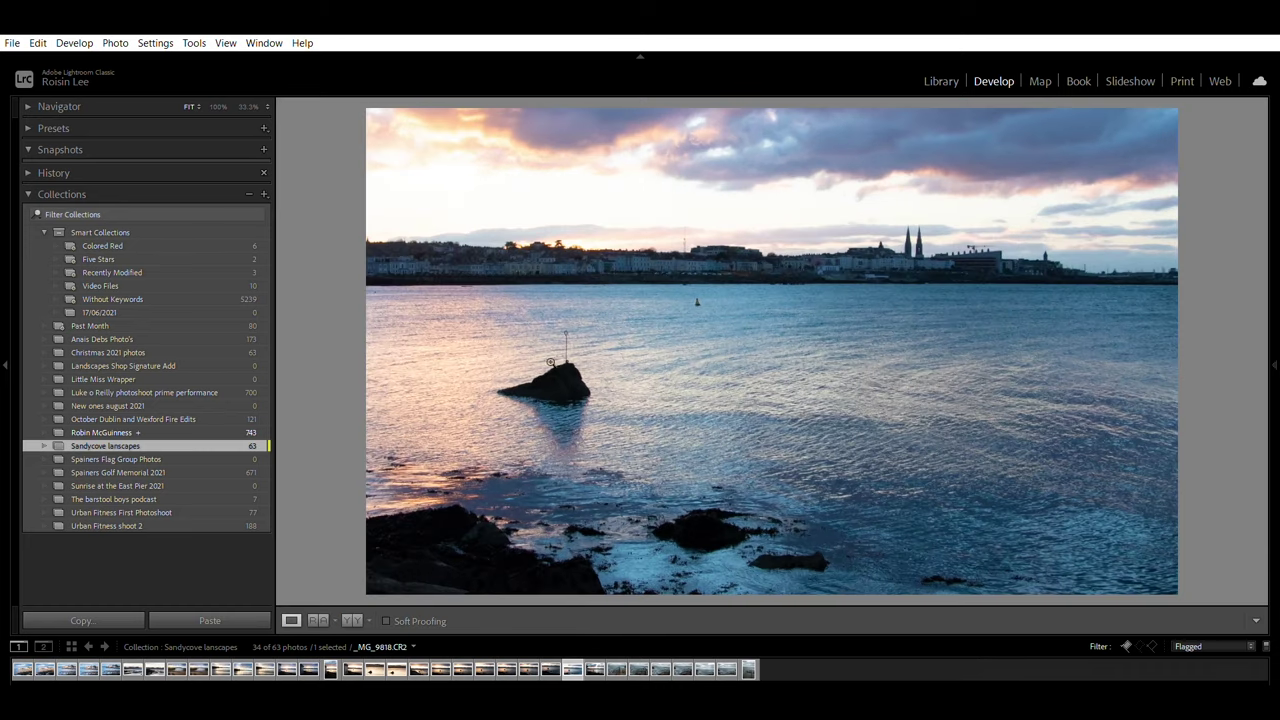
pyautogui.hotkey('ctrl', 'z')
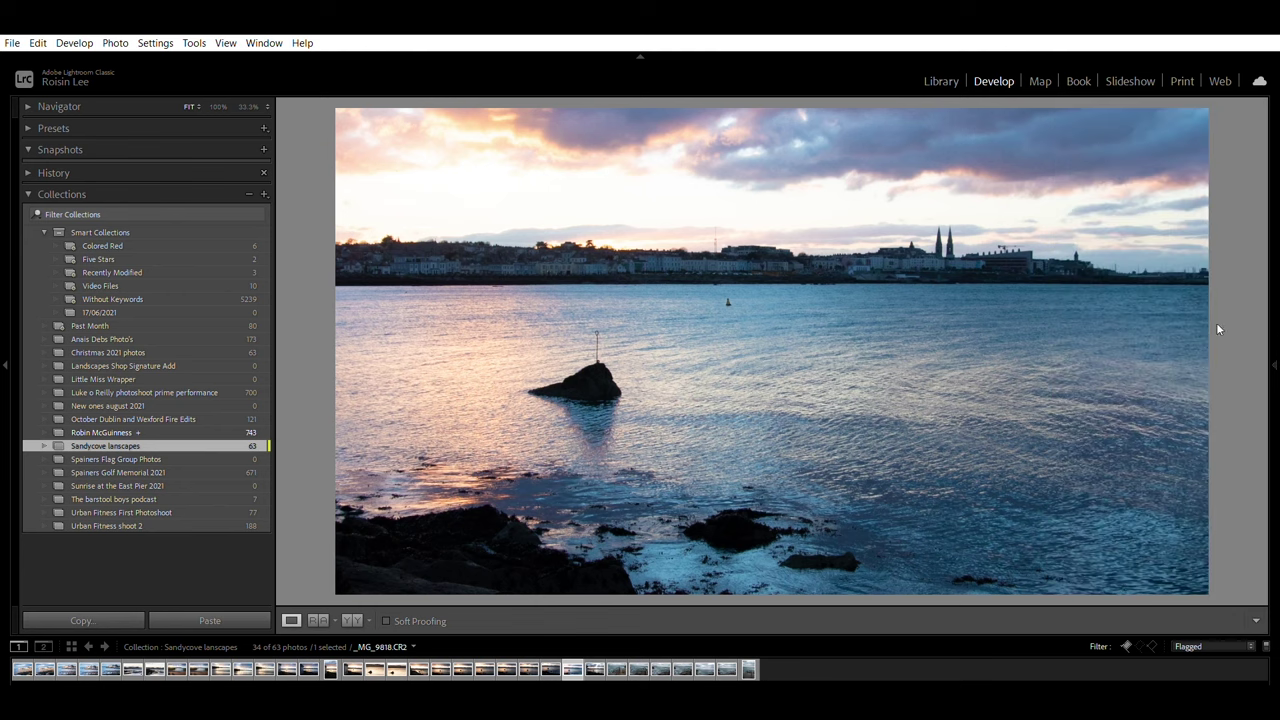
# Step: Tilt the photo about -5.74 degrees, then reset the angle to 0 for a level horizon
pyautogui.moveTo(1271, 303)
pyautogui.click(1117, 234)
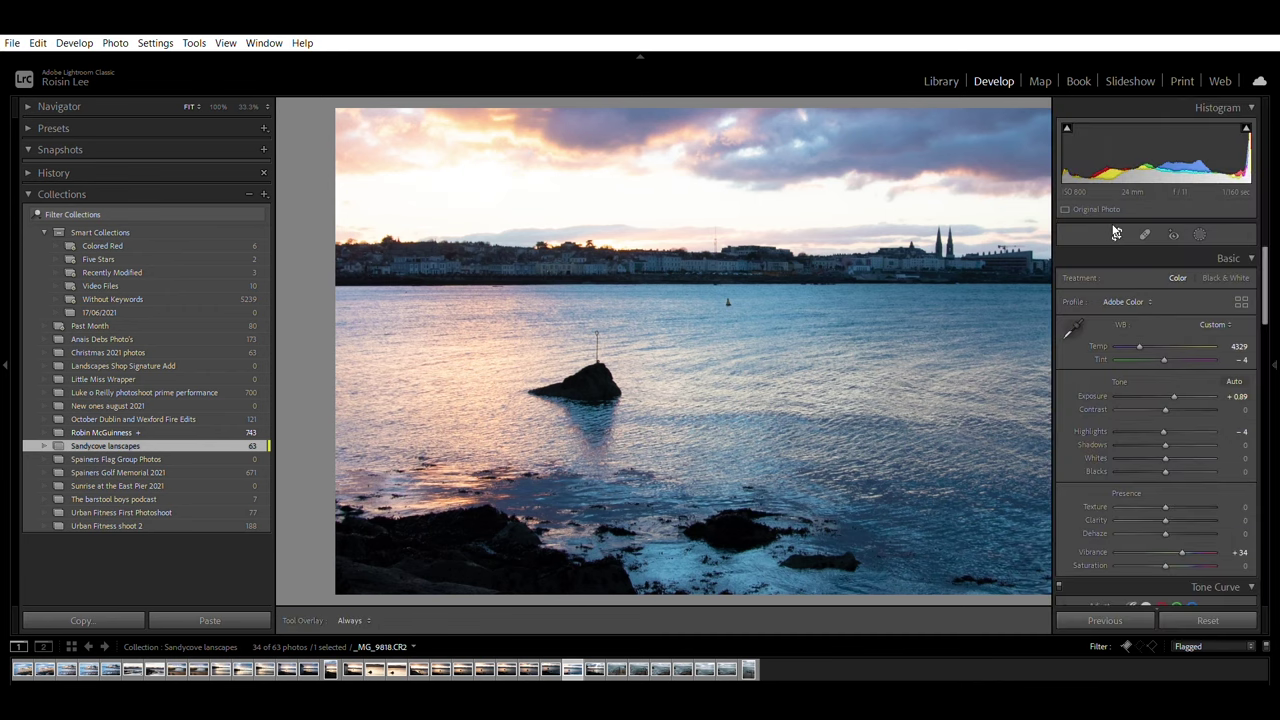
pyautogui.moveTo(1164, 305); pyautogui.dragTo(1152, 310)
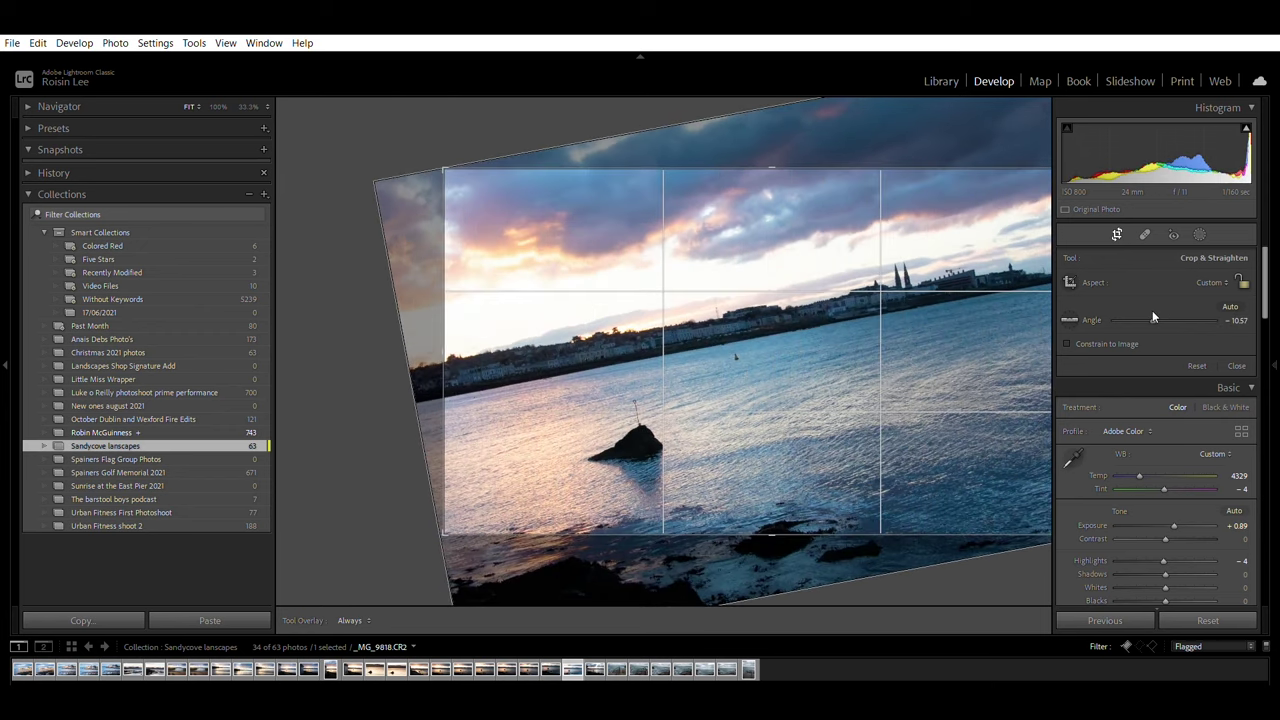
pyautogui.doubleClick(1152, 310)
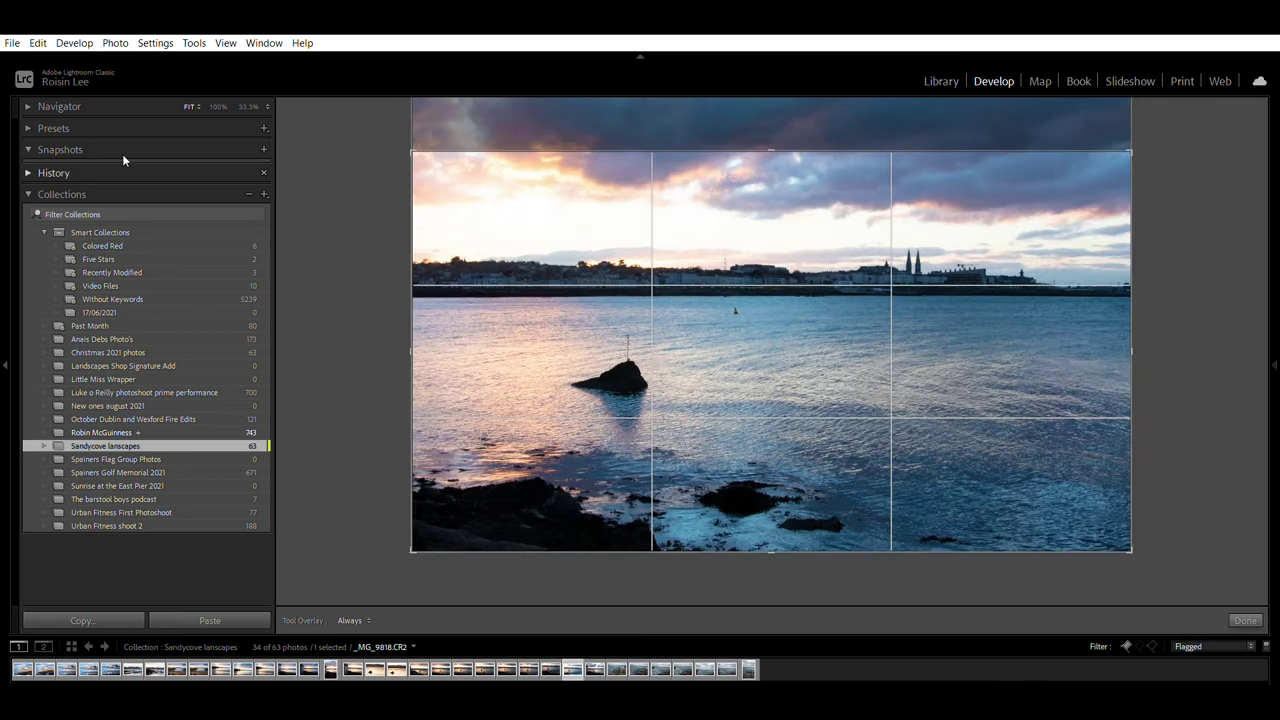
# Step: Finish cropping and tint the Color Grading shadows toward blue
pyautogui.press('r')
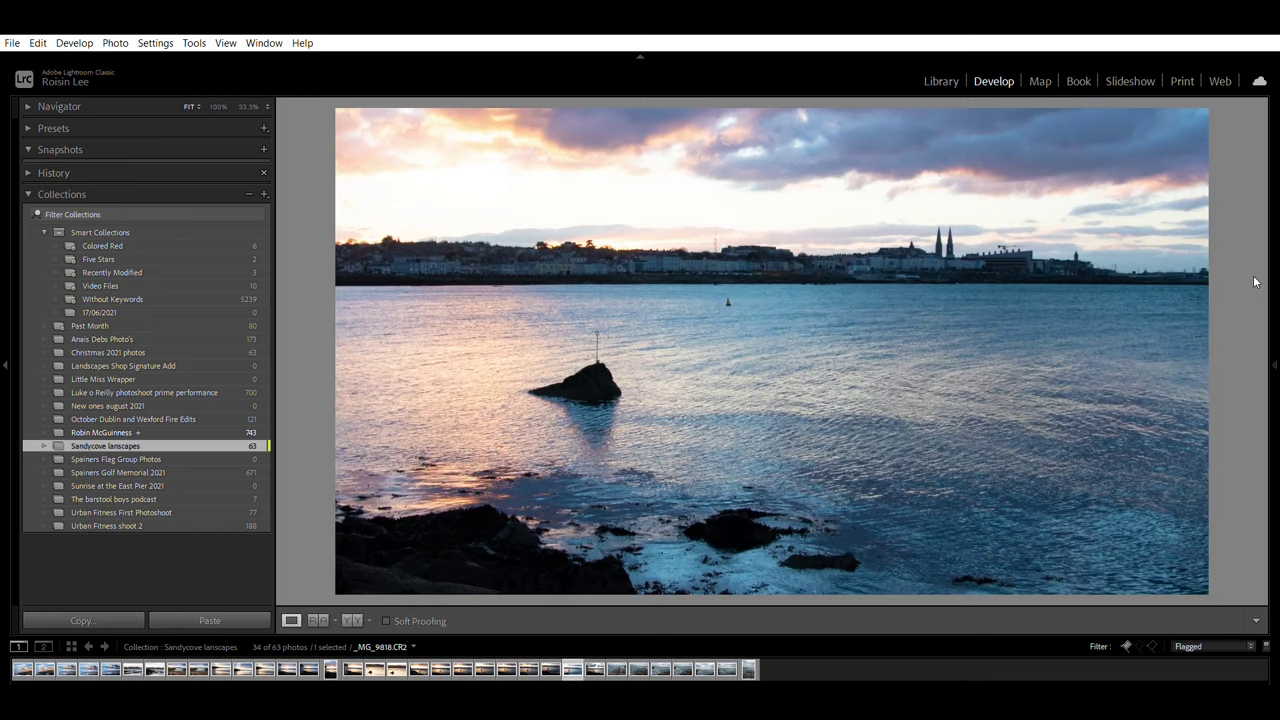
pyautogui.moveTo(1274, 275)
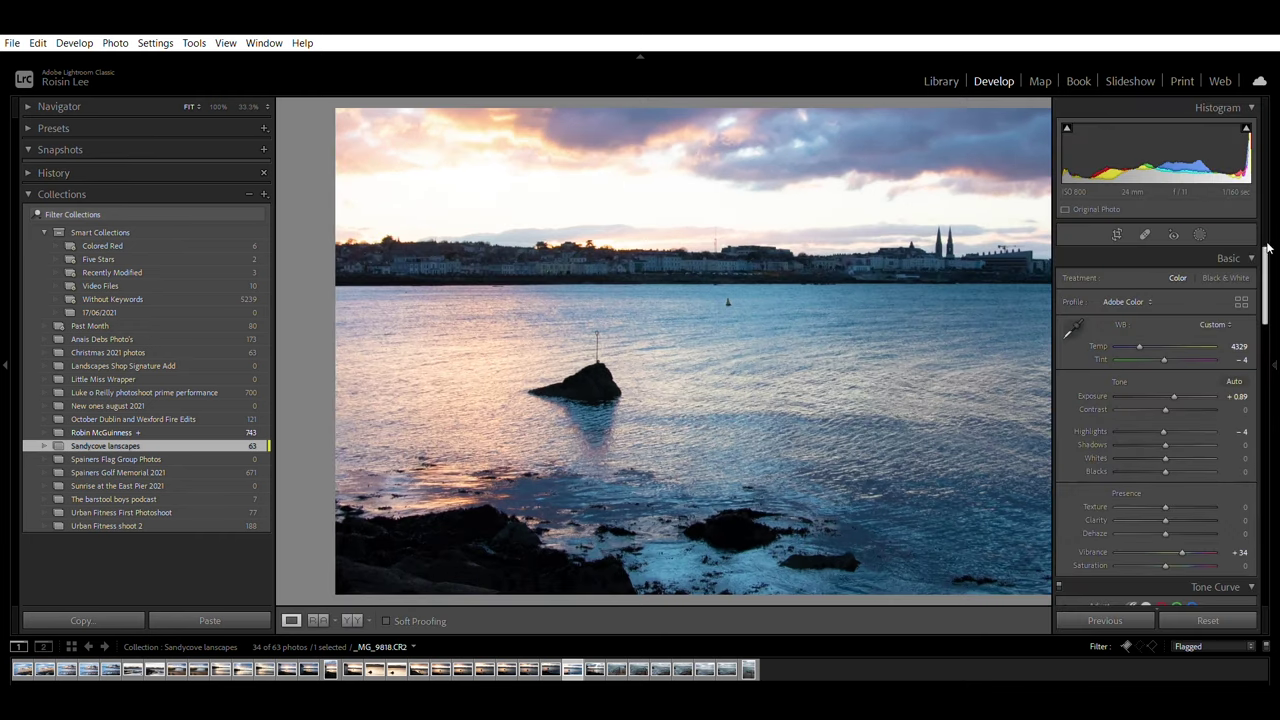
pyautogui.scroll(-3, 1268, 262)
pyautogui.scroll(-5, 1268, 262)
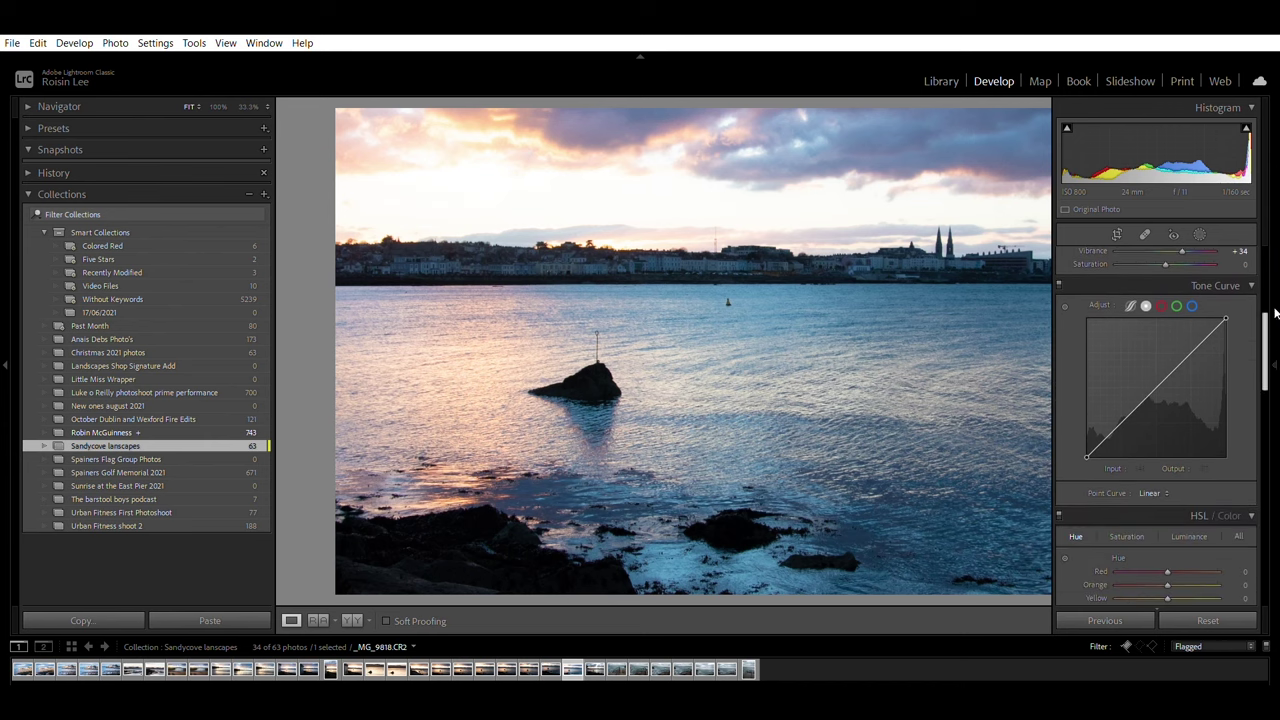
pyautogui.scroll(-3, 1268, 402)
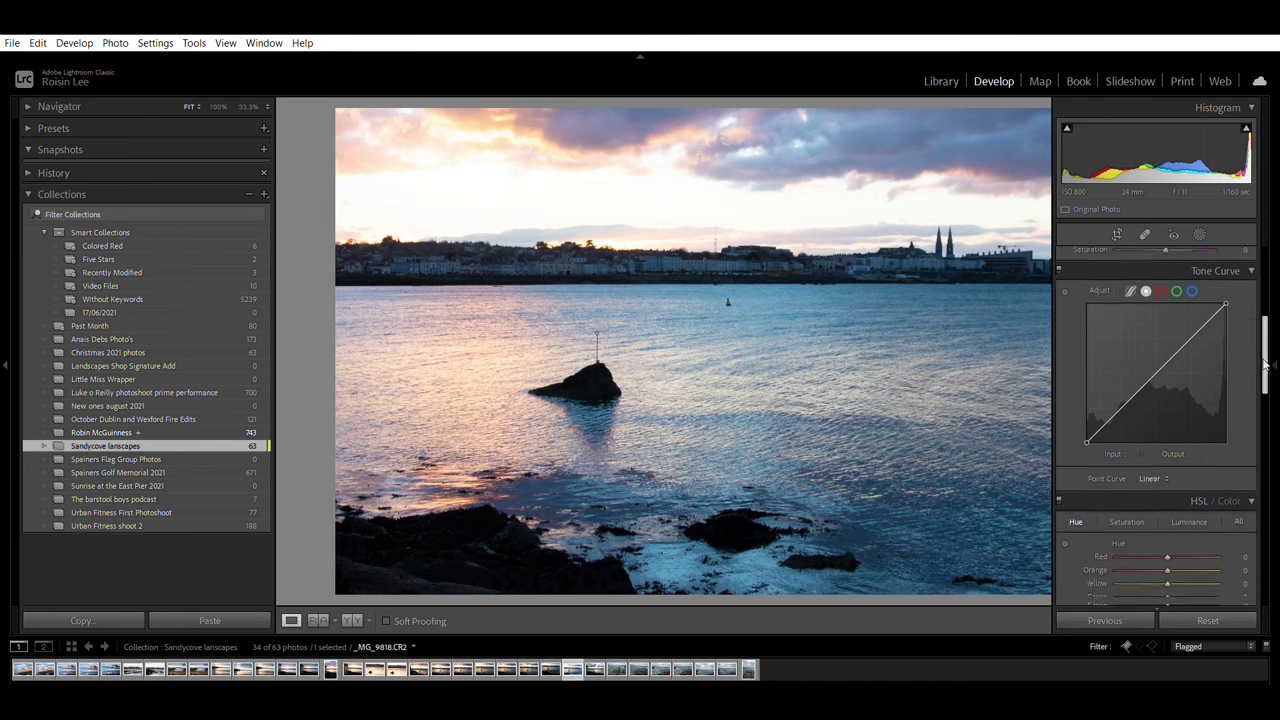
pyautogui.scroll(-3, 1268, 402)
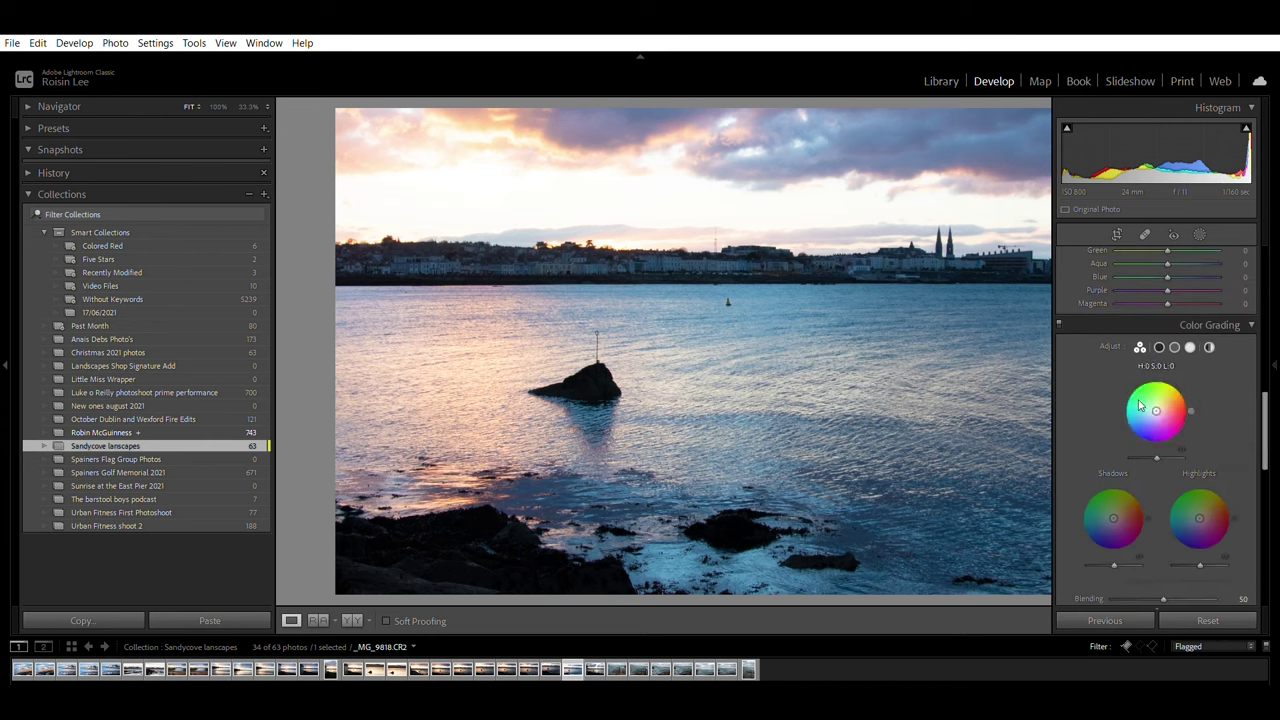
pyautogui.moveTo(1094, 526); pyautogui.dragTo(1120, 500)
# Step: Reset the Midtones wheel to neutral, strengthen the shadow tint and add a highlights tint
pyautogui.moveTo(1156, 411); pyautogui.dragTo(1170, 390)
pyautogui.doubleClick(1168, 393)
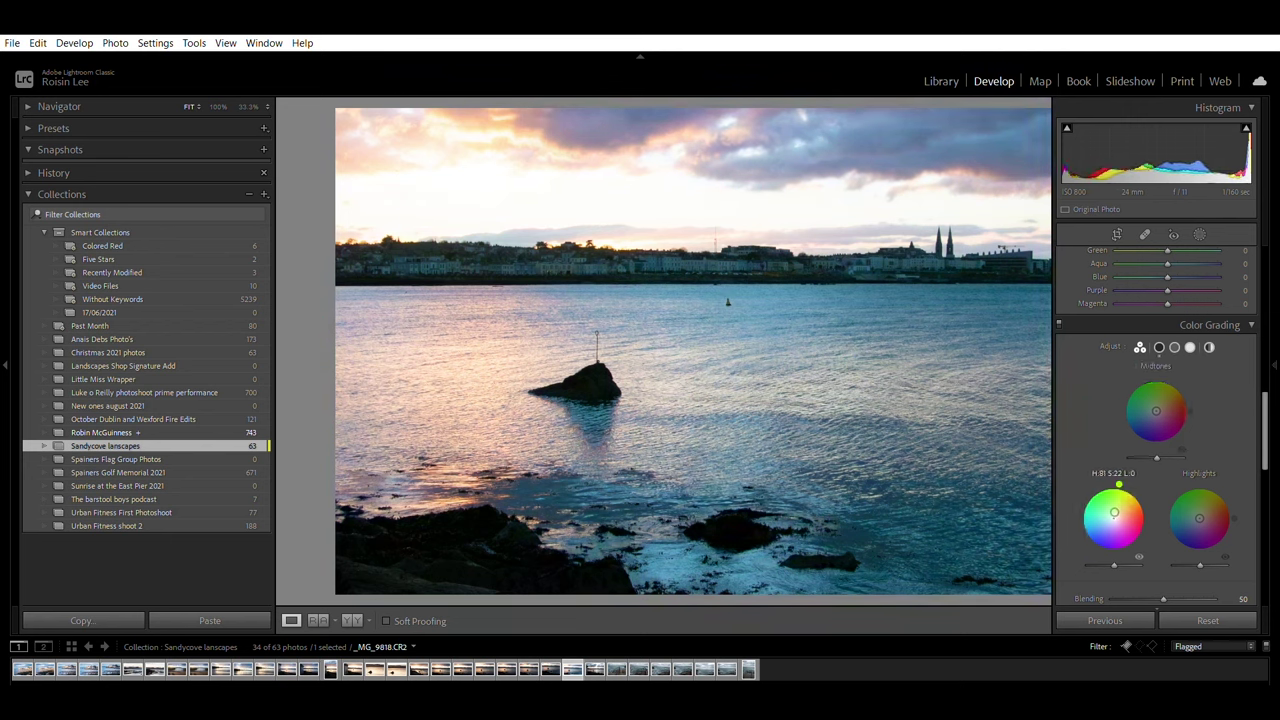
pyautogui.moveTo(1118, 512); pyautogui.dragTo(1120, 508)
pyautogui.moveTo(1200, 517)
pyautogui.mouseDown()
pyautogui.moveTo(1210, 511)
pyautogui.moveTo(1199, 517)
pyautogui.mouseUp()
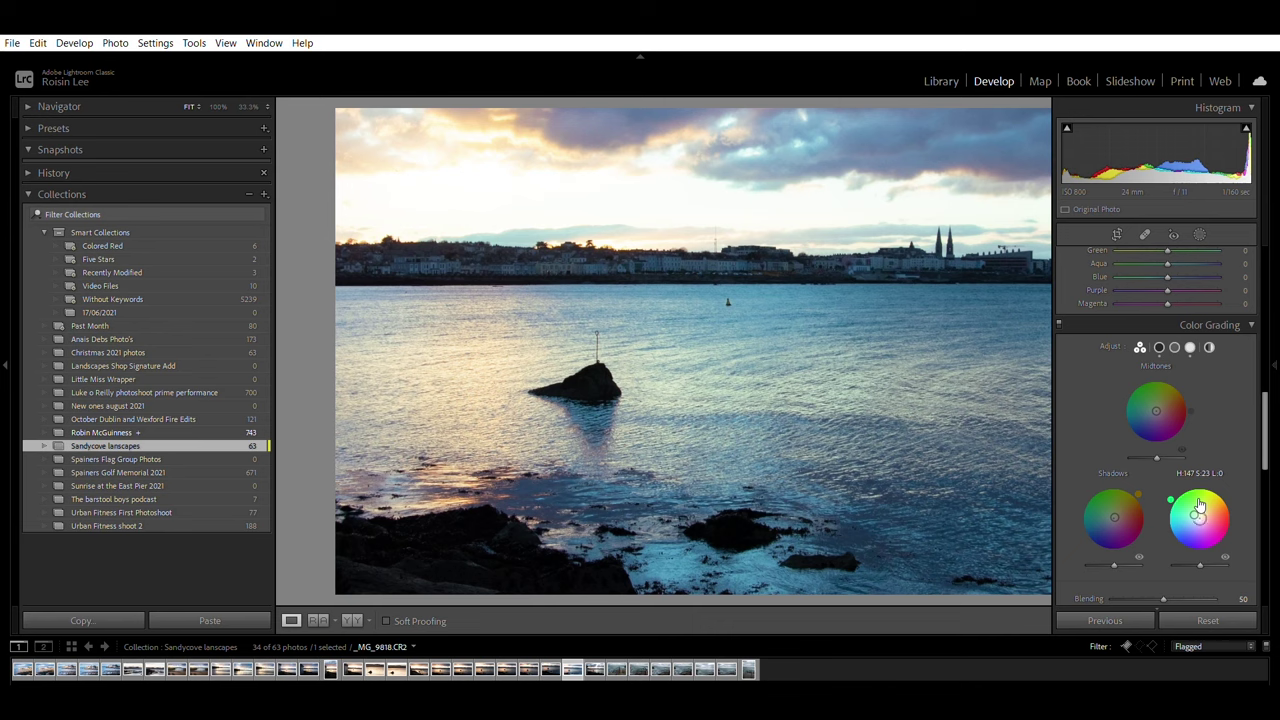
pyautogui.click(1277, 220)
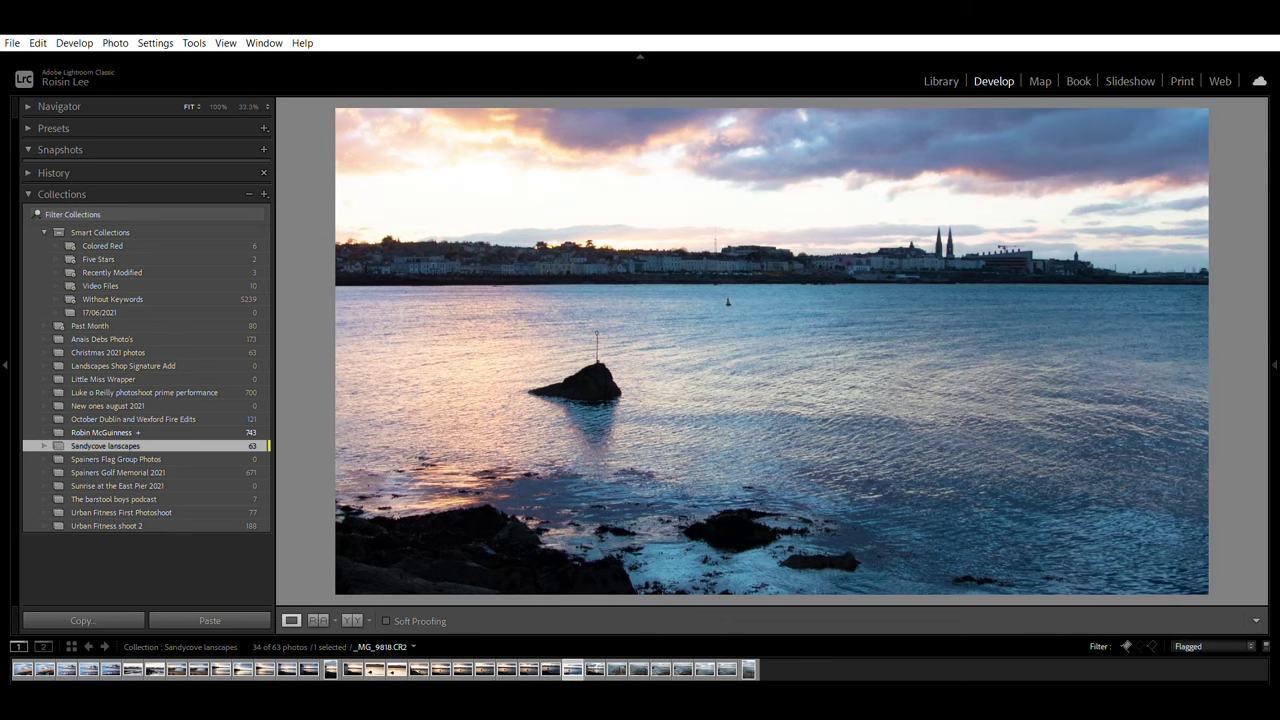
pyautogui.click(1278, 219)
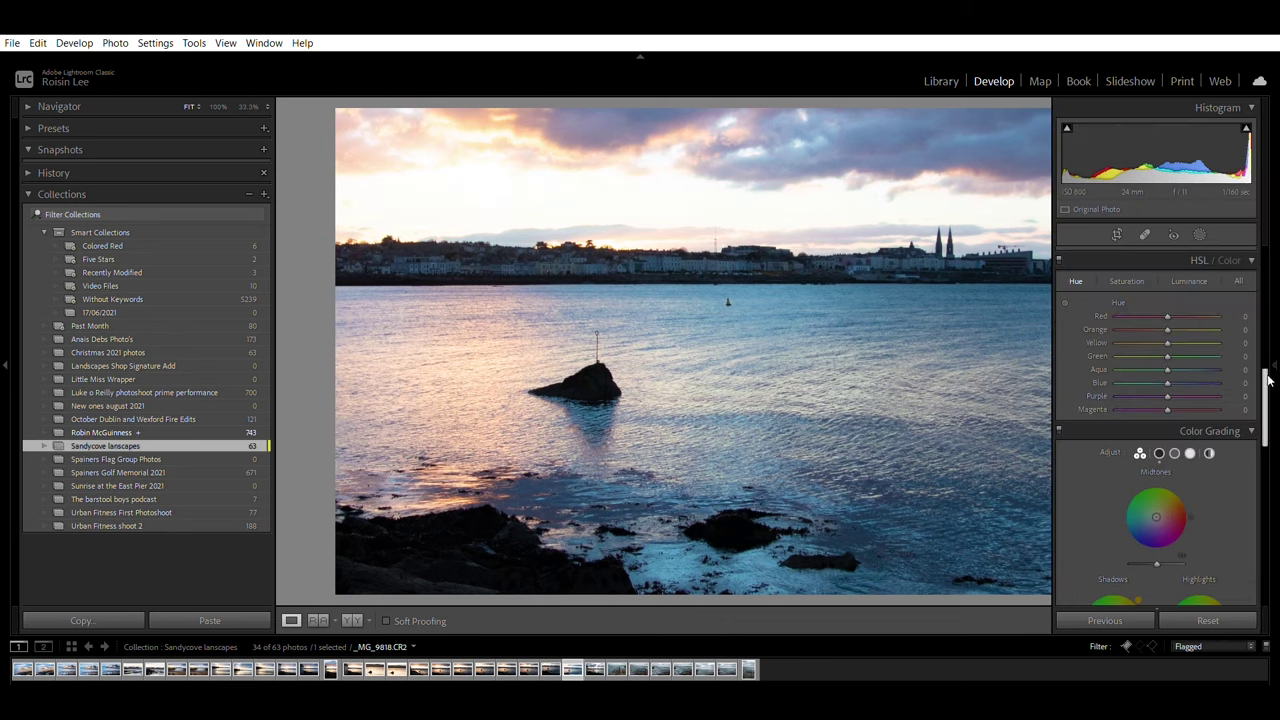
# Step: Switch to the Before & After side-by-side view of the seascape
pyautogui.moveTo(1265, 404); pyautogui.dragTo(1266, 380)
pyautogui.click(351, 621)
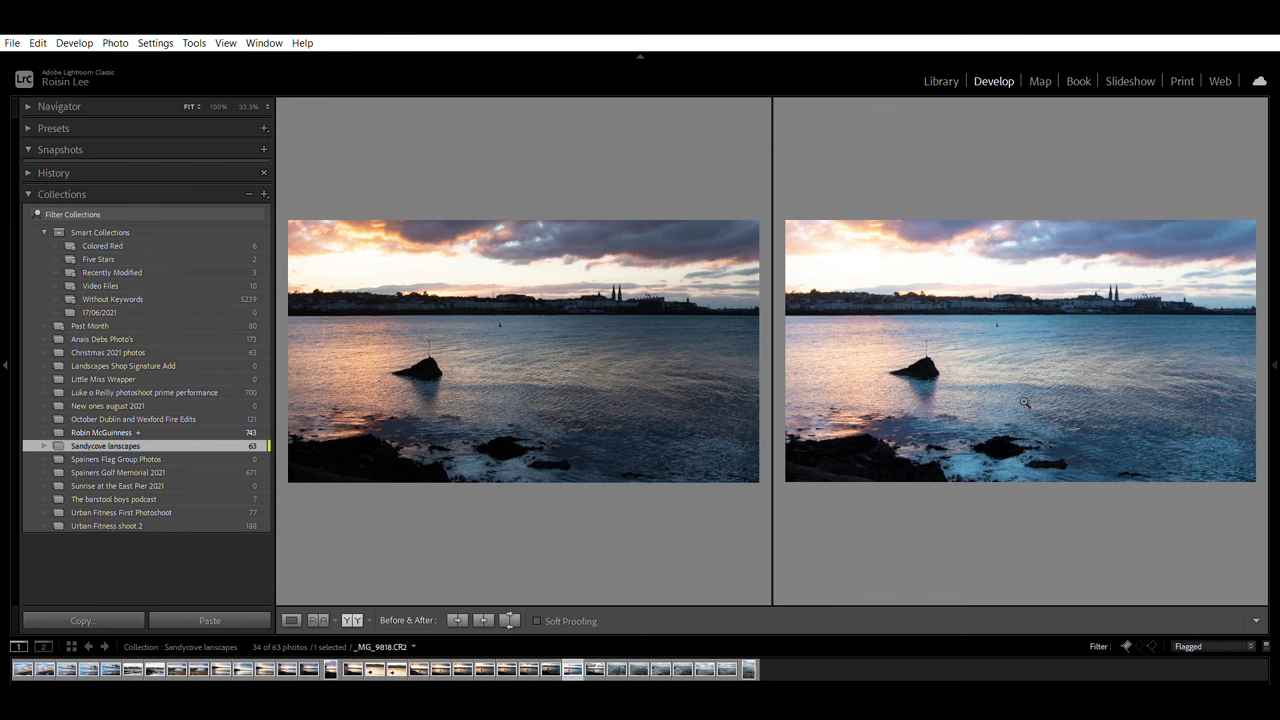
pyautogui.moveTo(1274, 440)
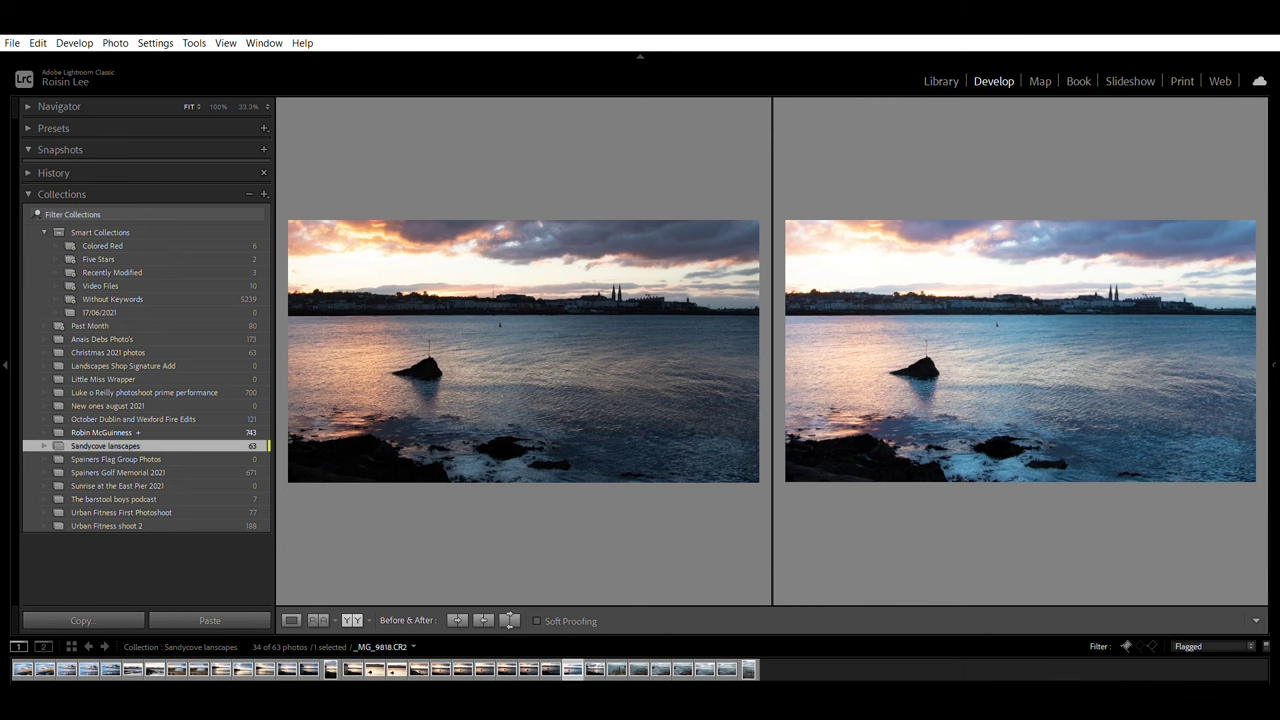
# Step: Return to the single Loupe view of the edited photo
pyautogui.click(292, 618)
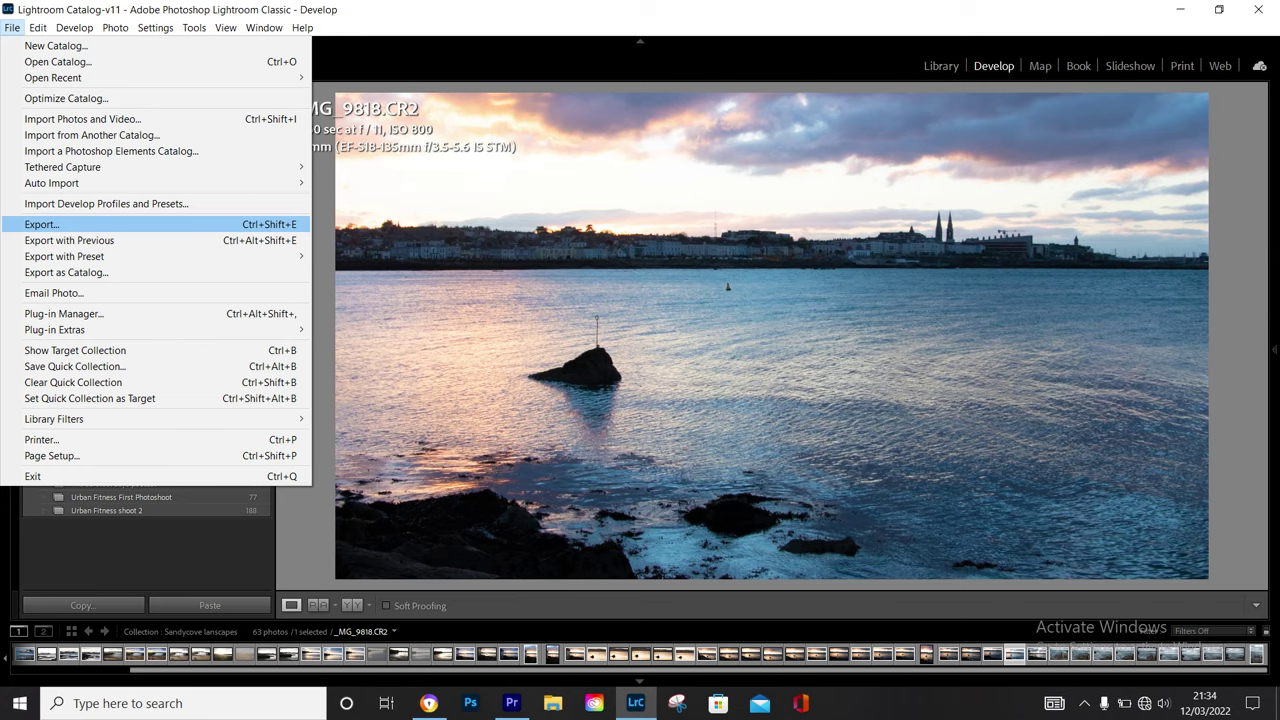
# Step: Open the Export One File dialog for _MG_9818
pyautogui.press('Return')
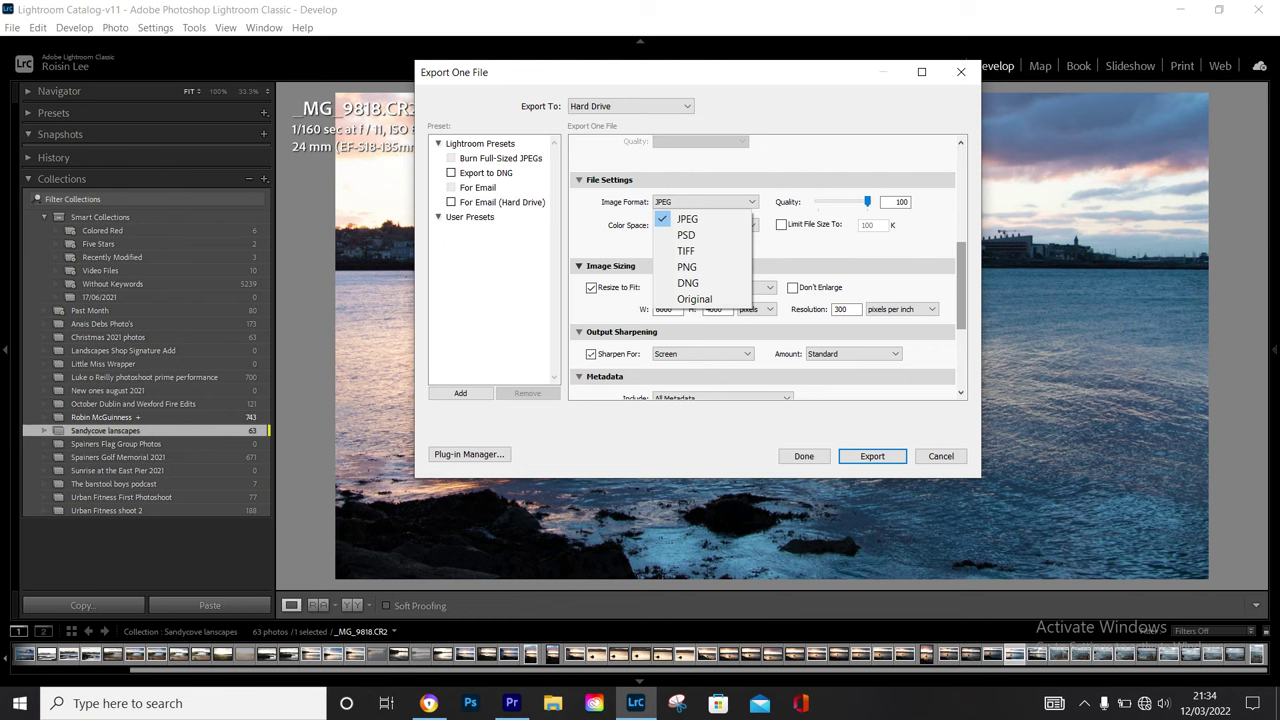
pyautogui.scroll(3, 760, 270)
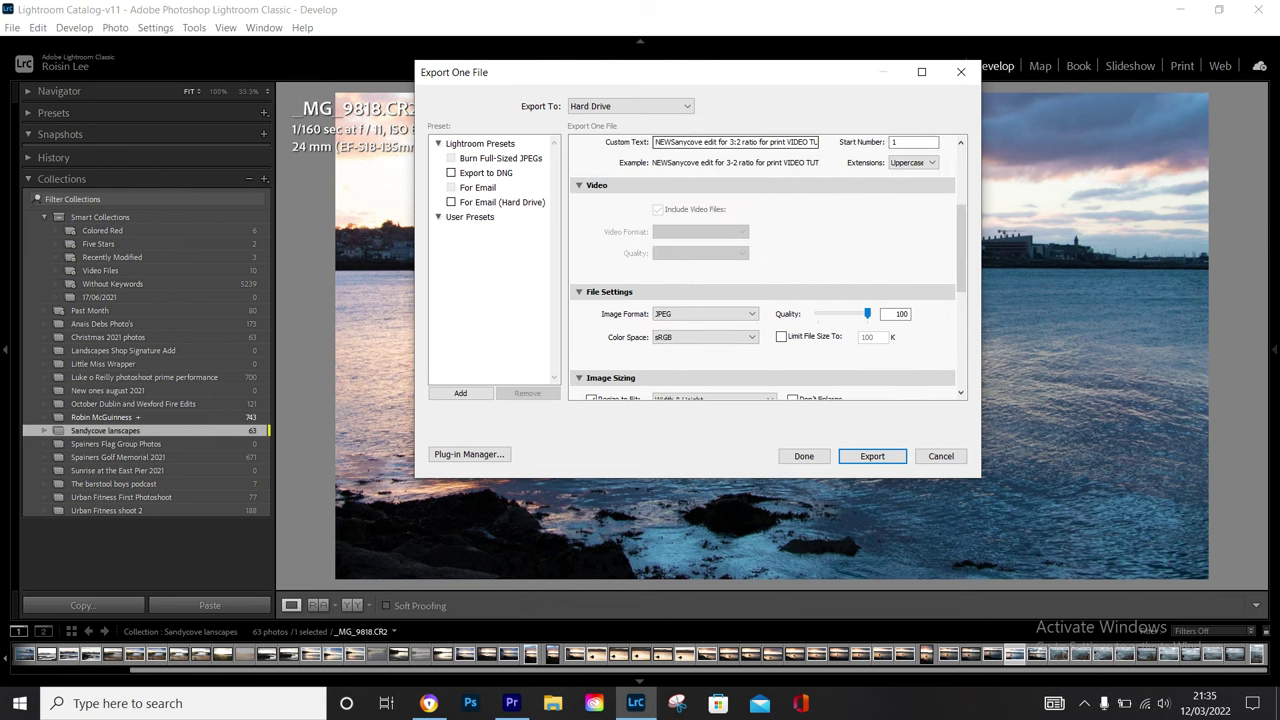